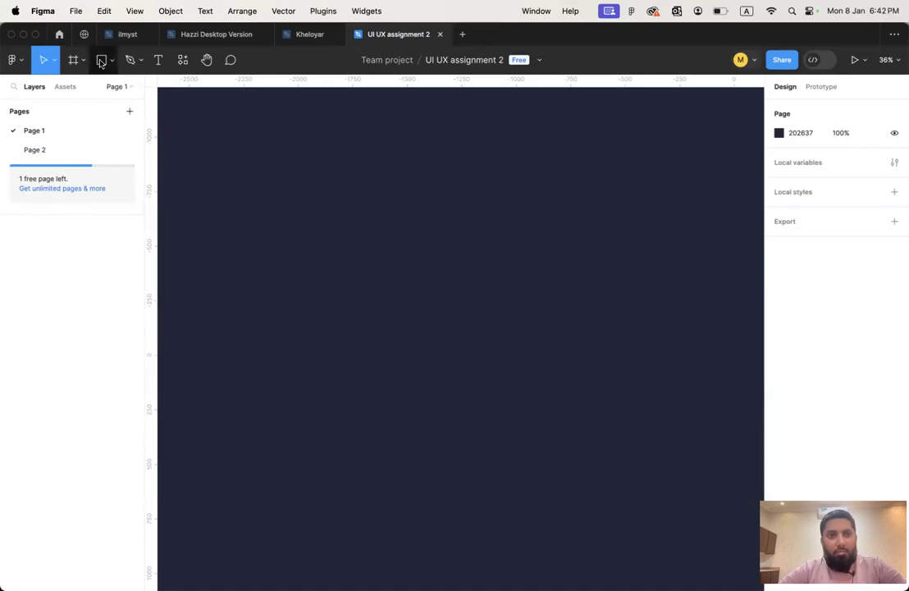
Step: Draw a rectangle about 1285 × 1255 on the empty canvas and wrap it in an auto layout frame
left_click(101, 63)
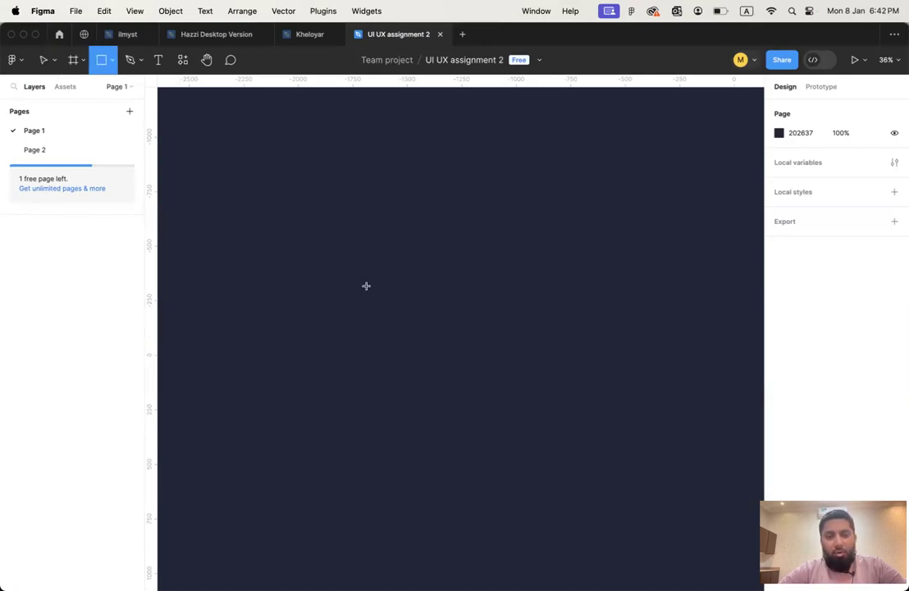
left_click_drag(258, 170, 538, 444)
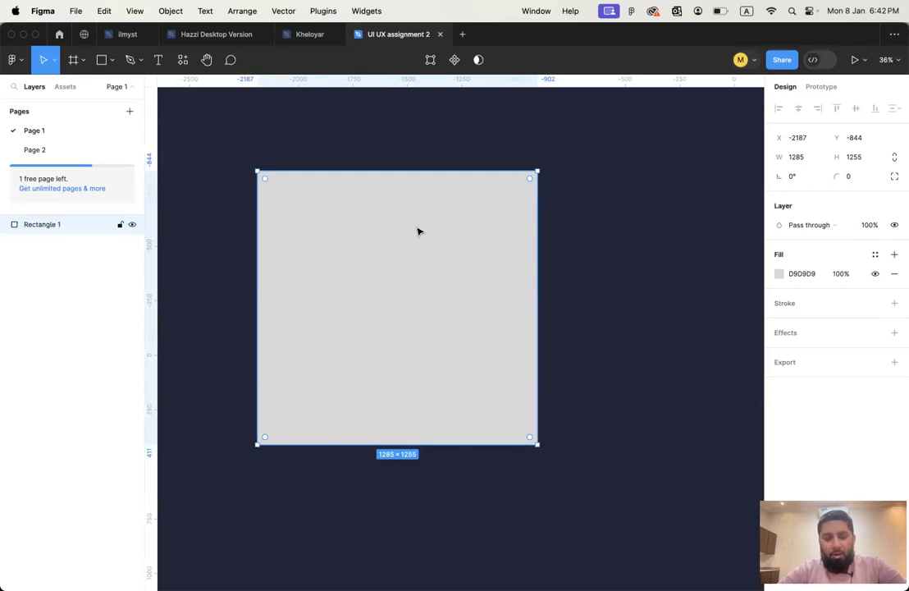
key("shift+a")
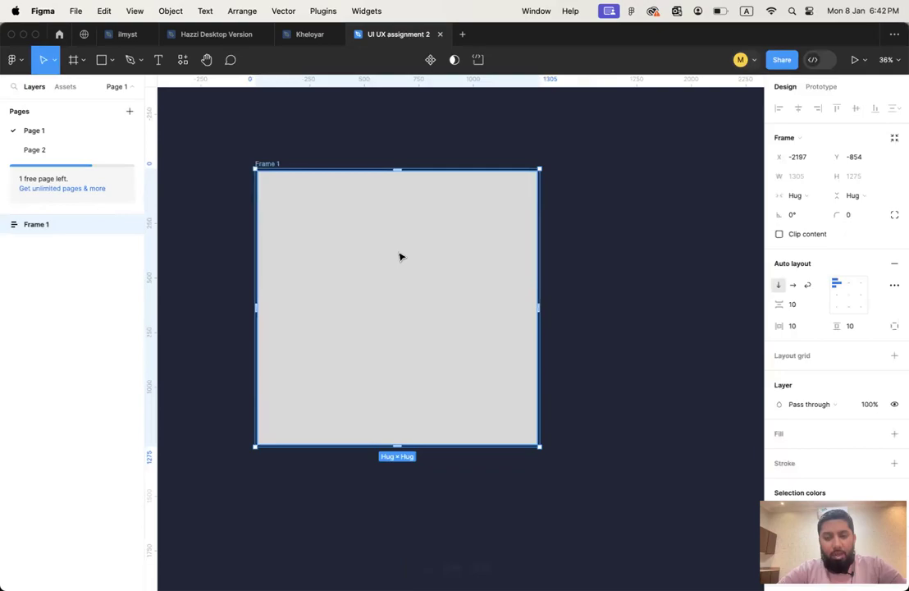
key("super+z")
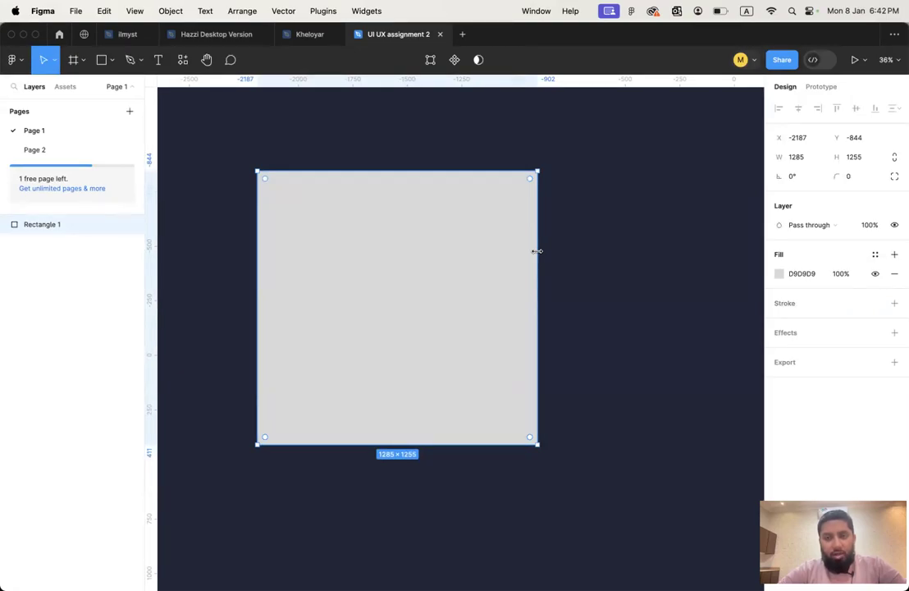
key("shift+a")
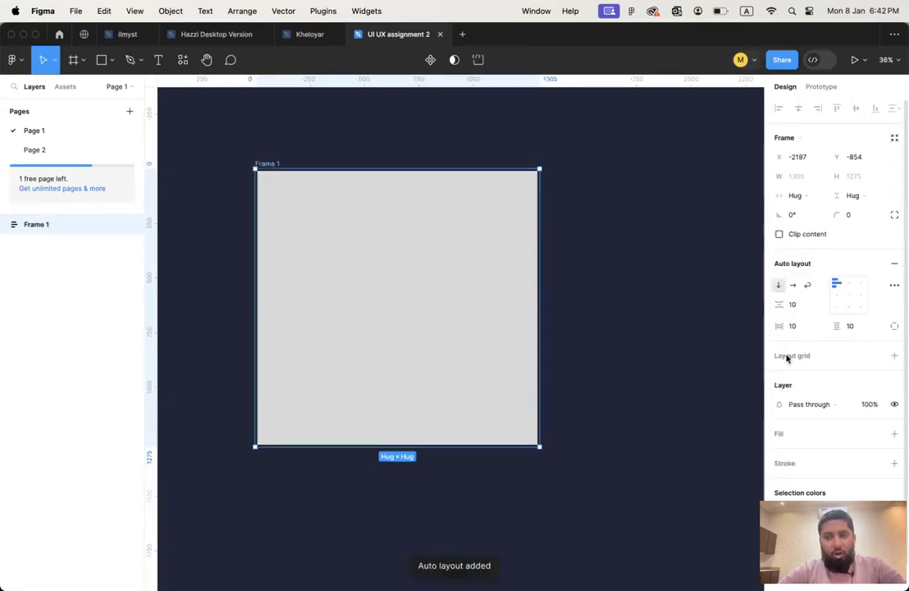
scroll(845, 258, "down", 1)
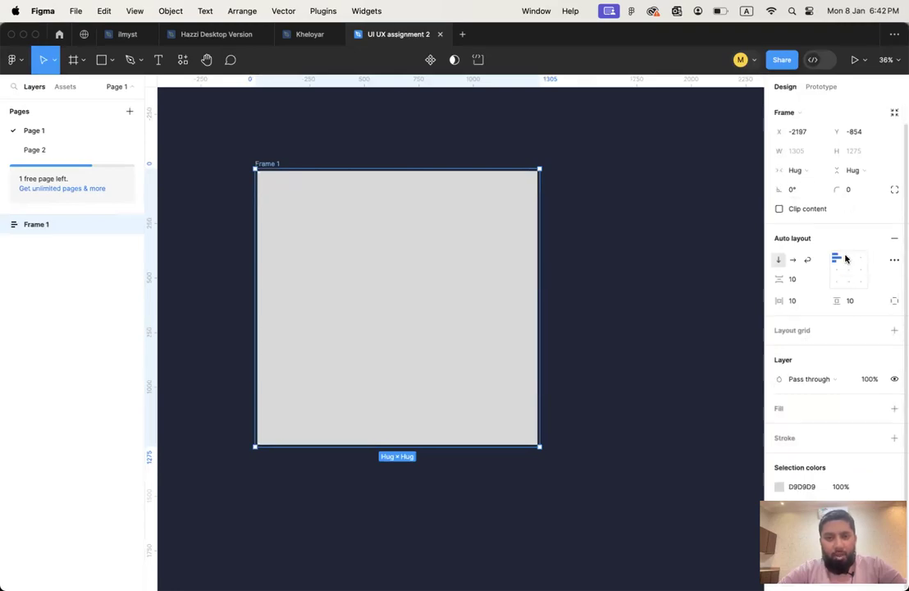
Step: Try shrinking the rectangle inside the auto layout frame to about 1003 × 979, and undo the resize
left_click(515, 244)
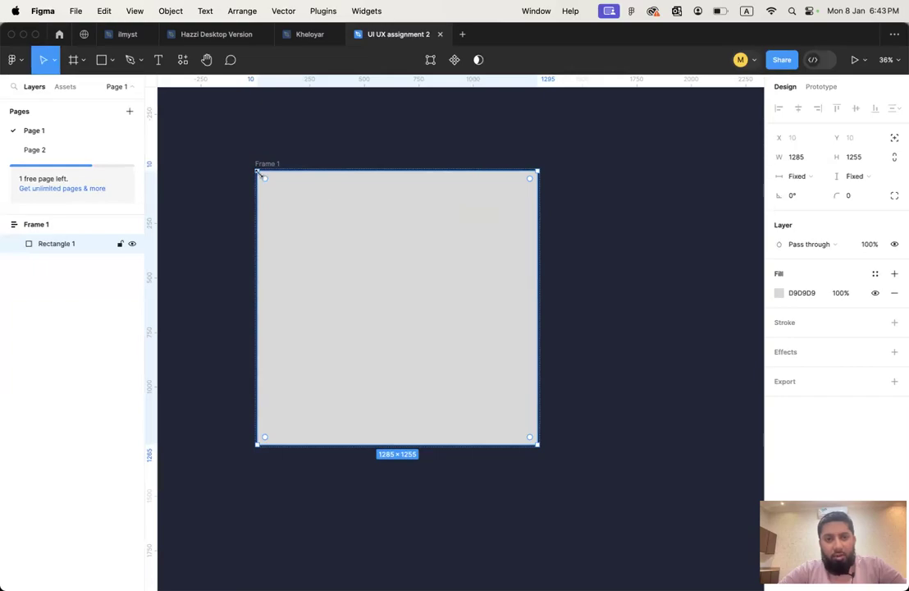
left_click_drag(264, 175, 296, 201)
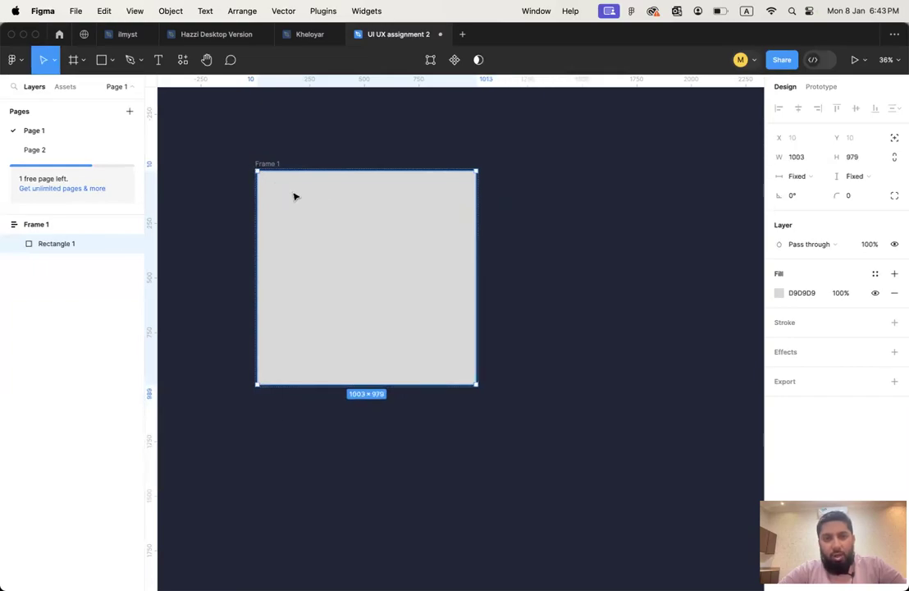
key("super+z")
key("shift+a")
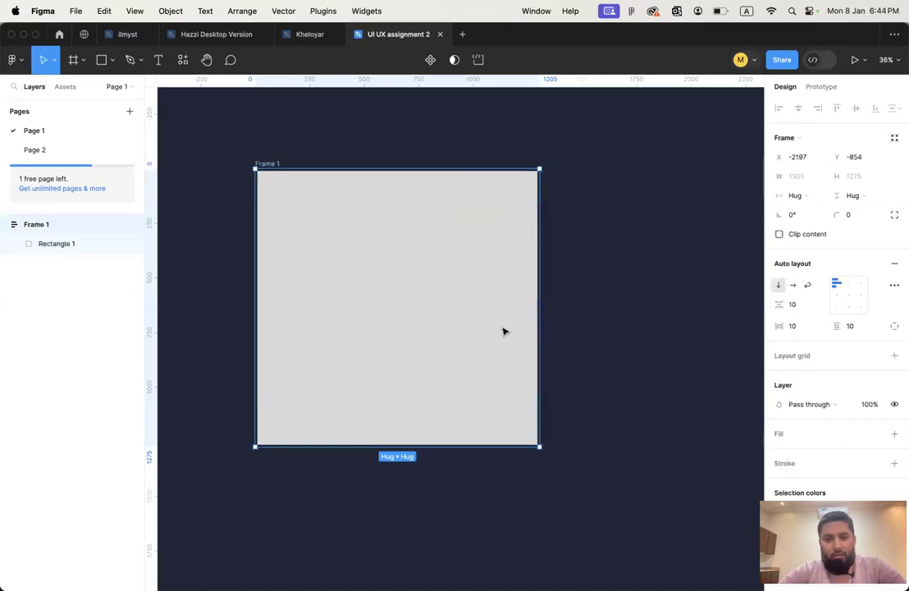
Step: Shrink the rectangle inside the frame to about 709 × 692, and enlarge it again to about 1342 × 1310
left_click(503, 367)
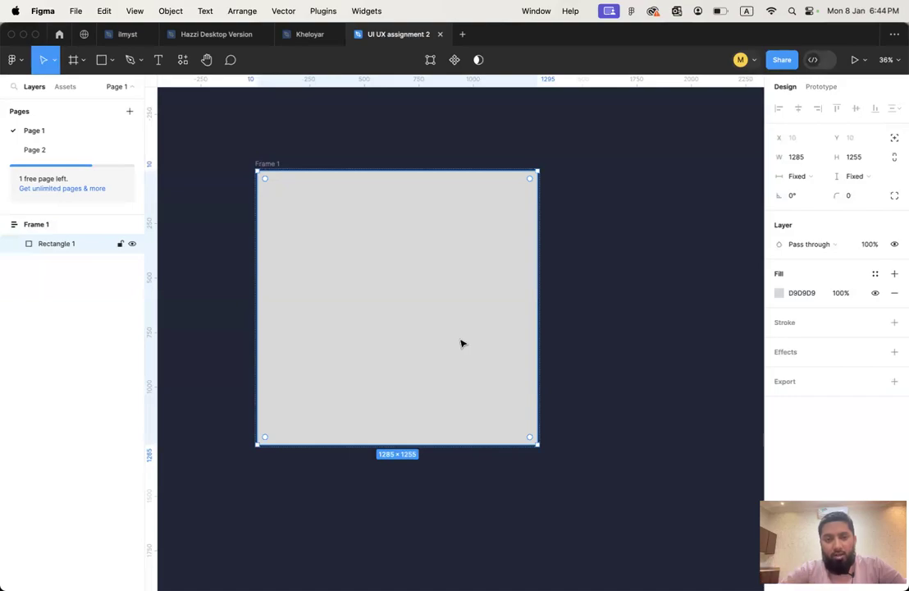
left_click_drag(535, 444, 379, 318)
key("shift+a")
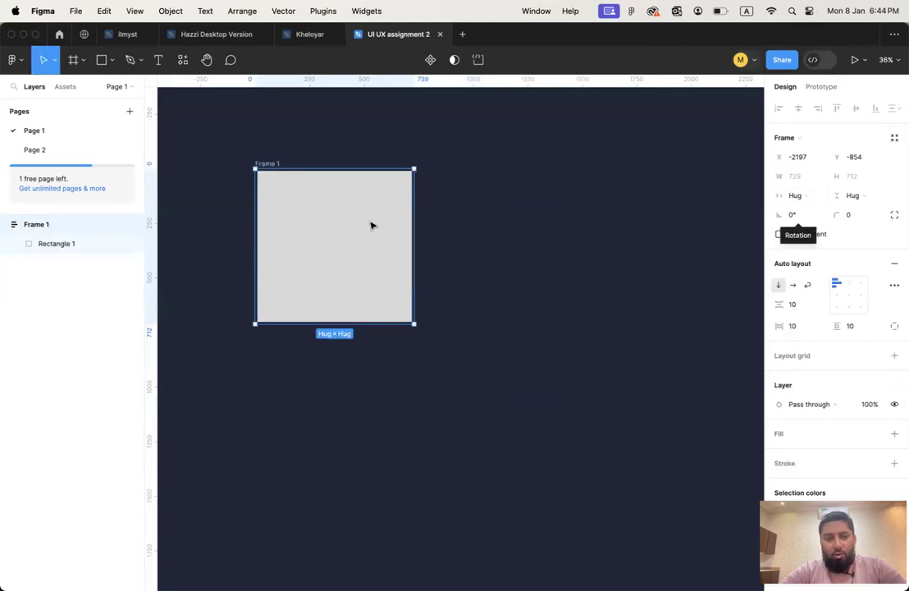
left_click(69, 244)
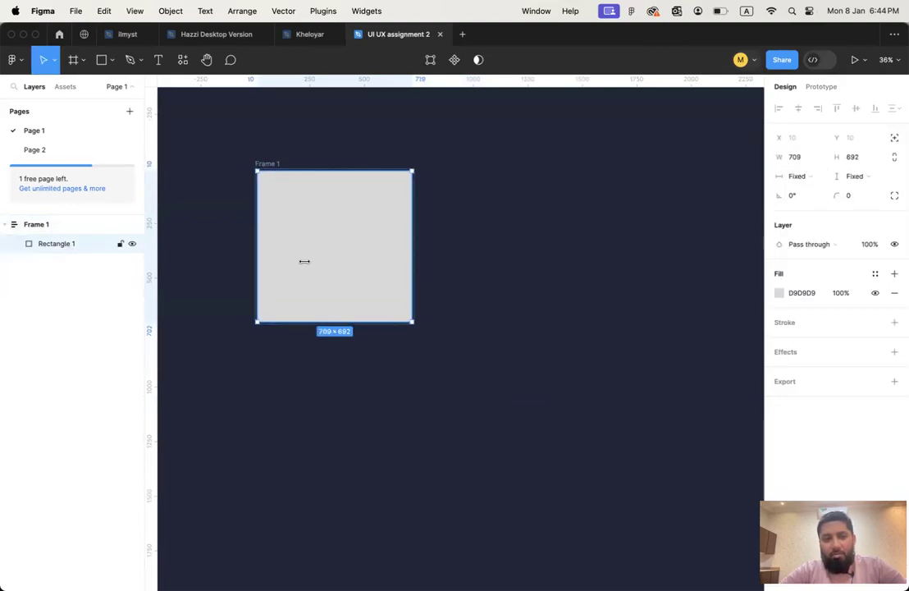
left_click_drag(410, 320, 550, 457)
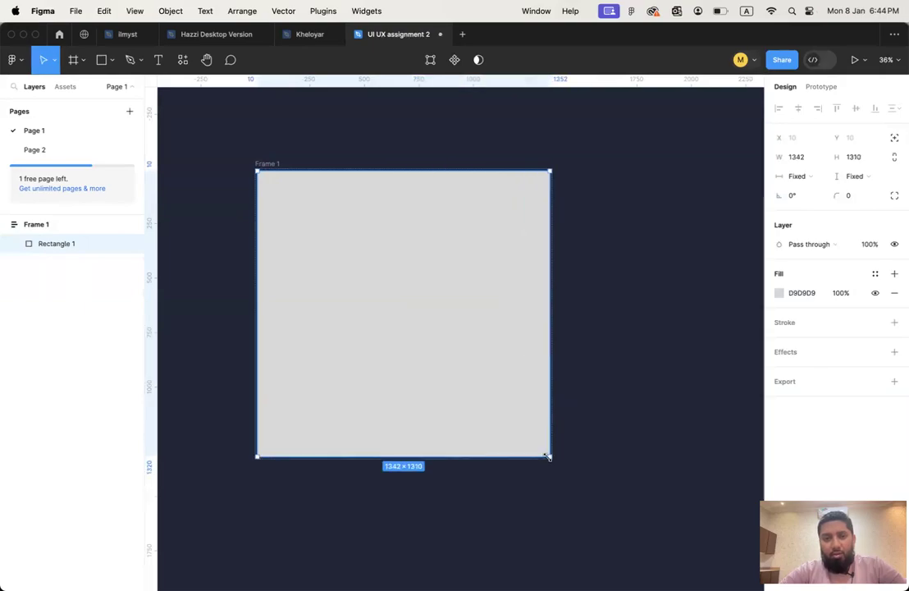
left_click(271, 163)
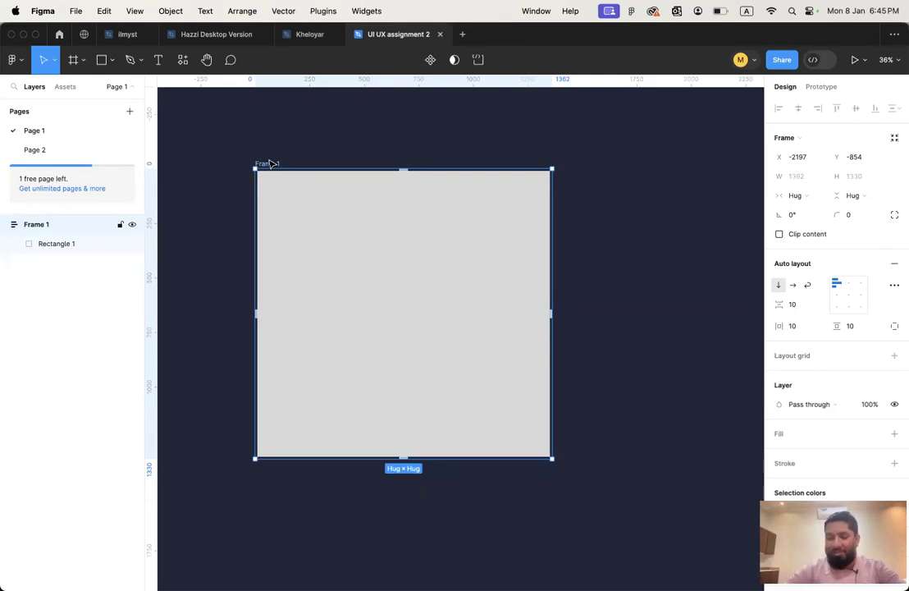
left_click(325, 135)
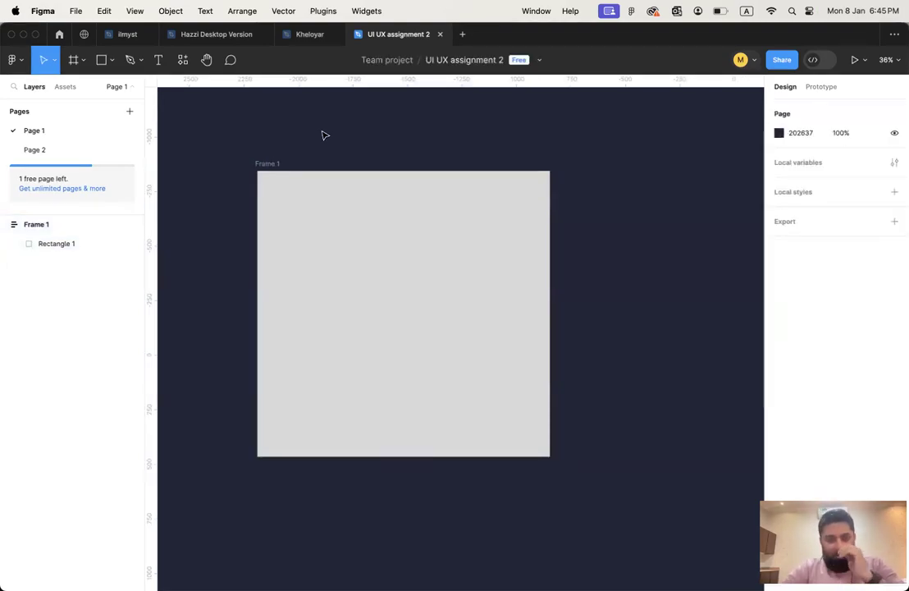
left_click(342, 234)
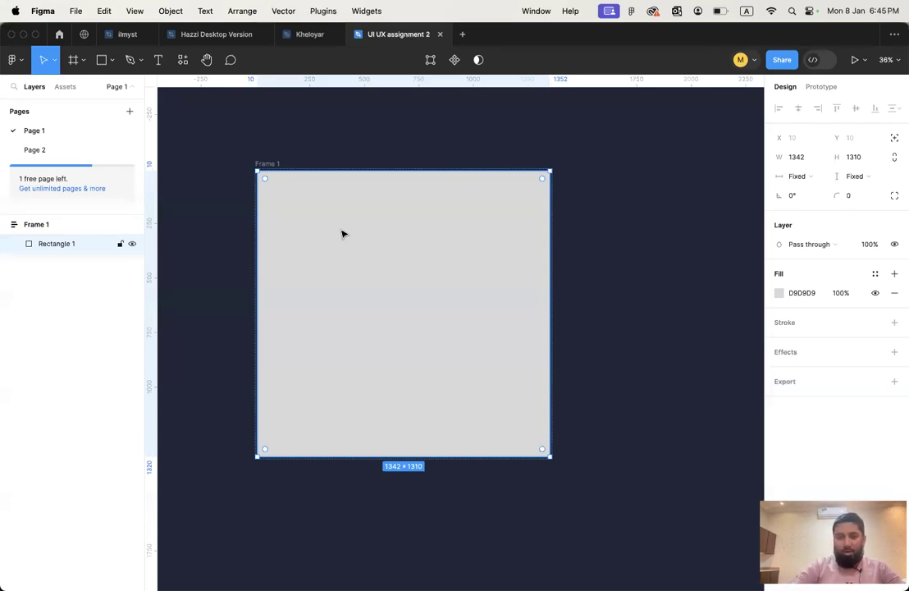
left_click(312, 158)
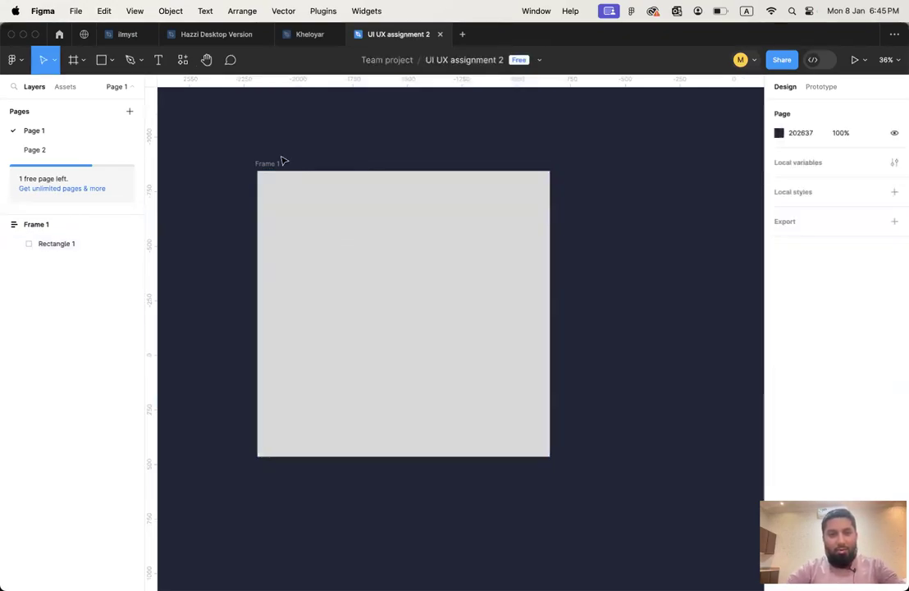
left_click(261, 162)
left_click(267, 156)
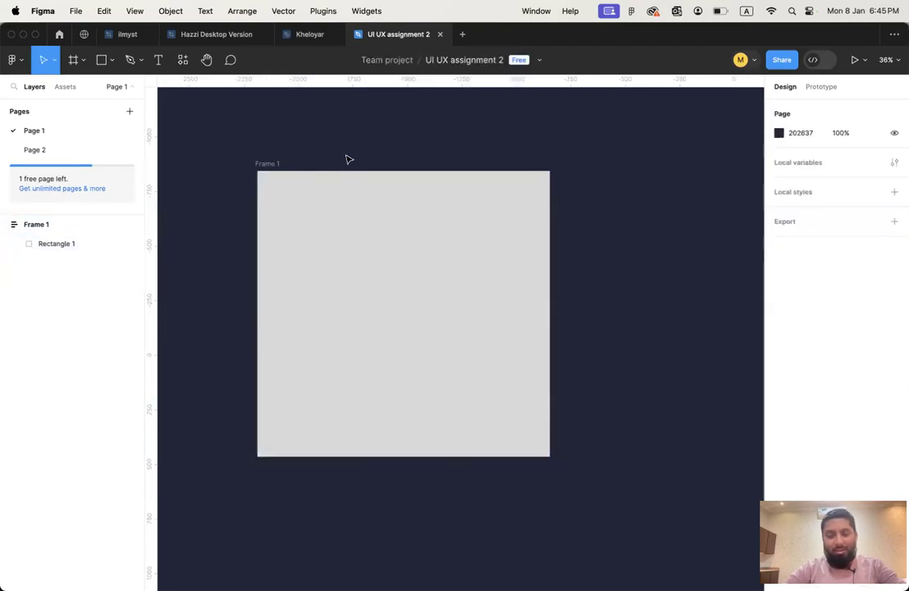
left_click(279, 166)
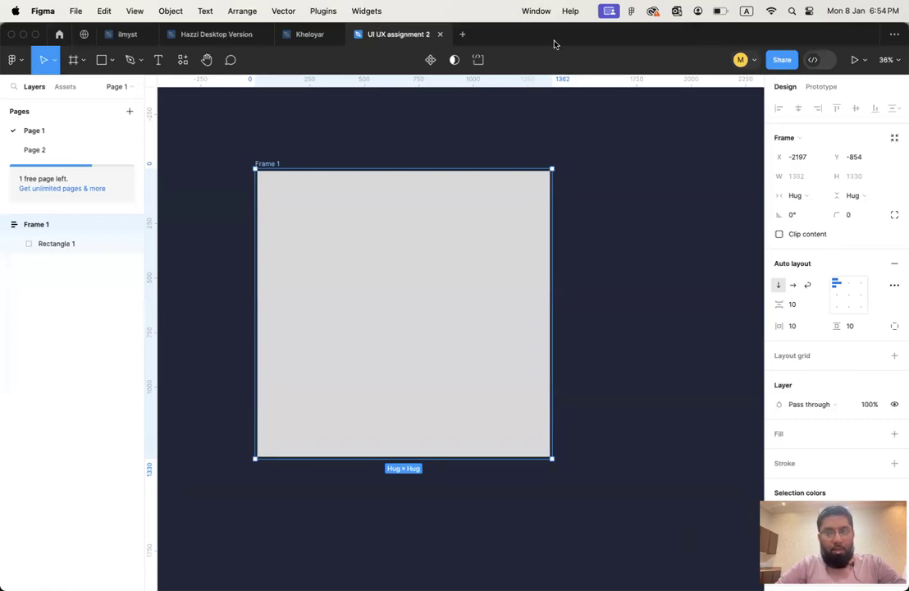
key("XF86AudioRaiseVolume")
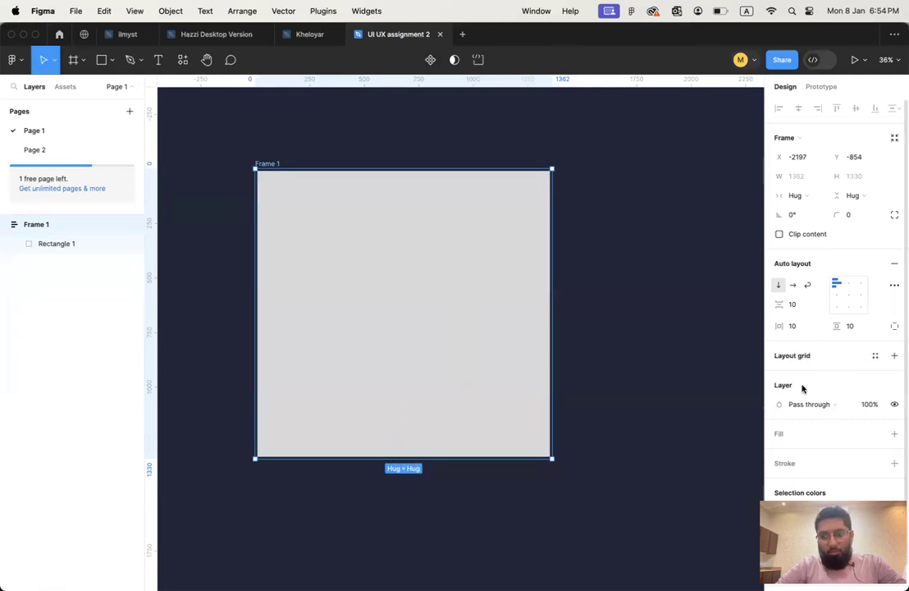
left_click(636, 284)
scroll(635, 284, "left", 2)
scroll(635, 284, "up", 1)
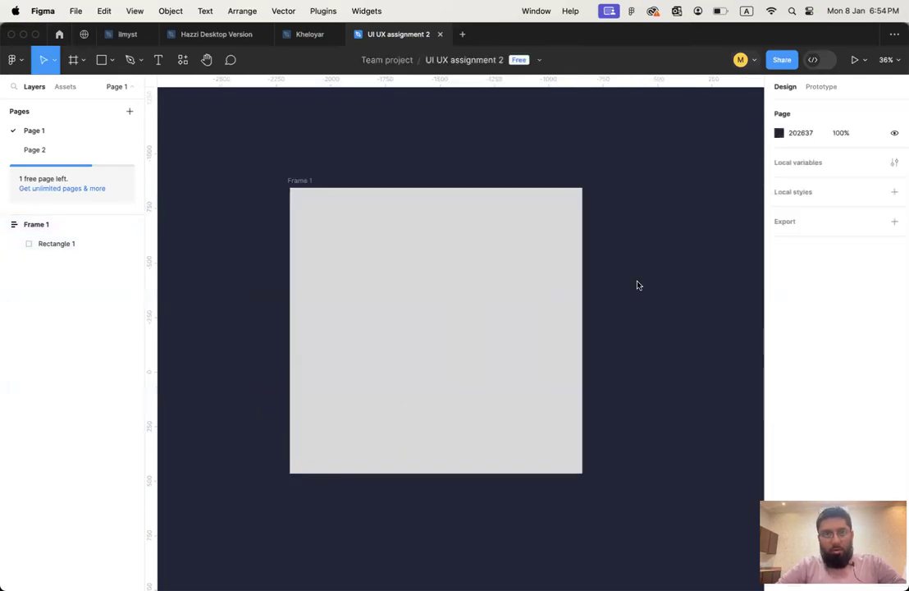
left_click(487, 290)
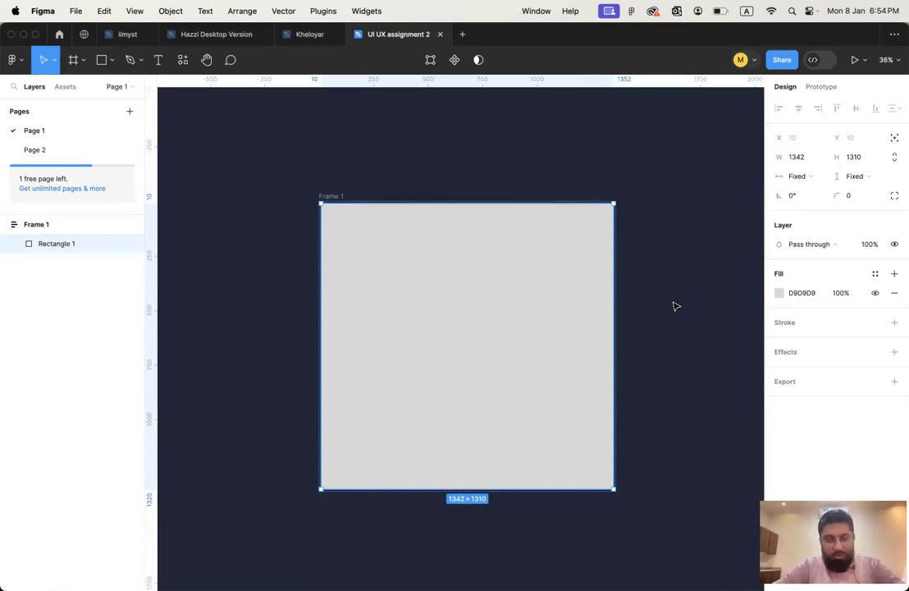
left_click(355, 183)
scroll(355, 183, "right", 2)
scroll(355, 183, "down", 1)
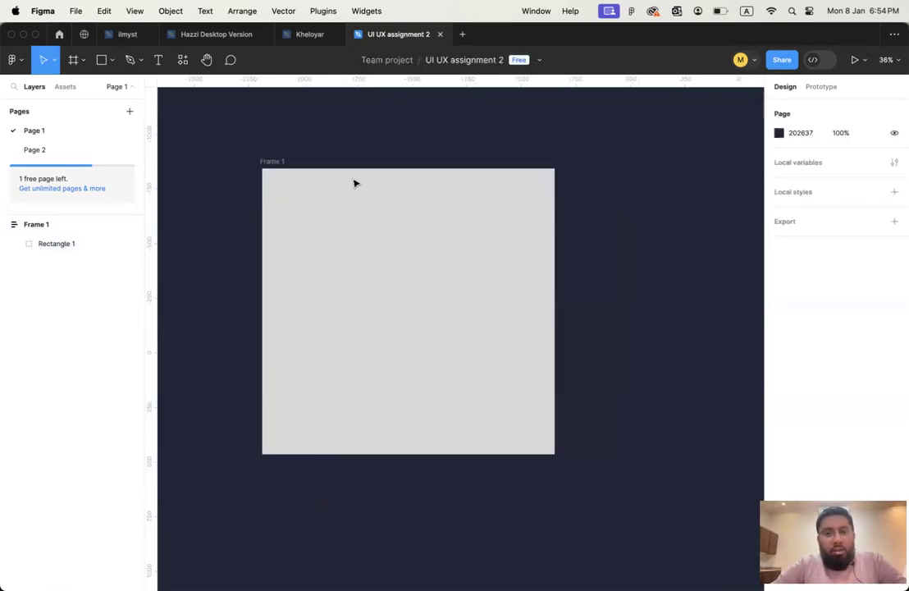
scroll(349, 187, "left", 1)
scroll(349, 187, "up", 1)
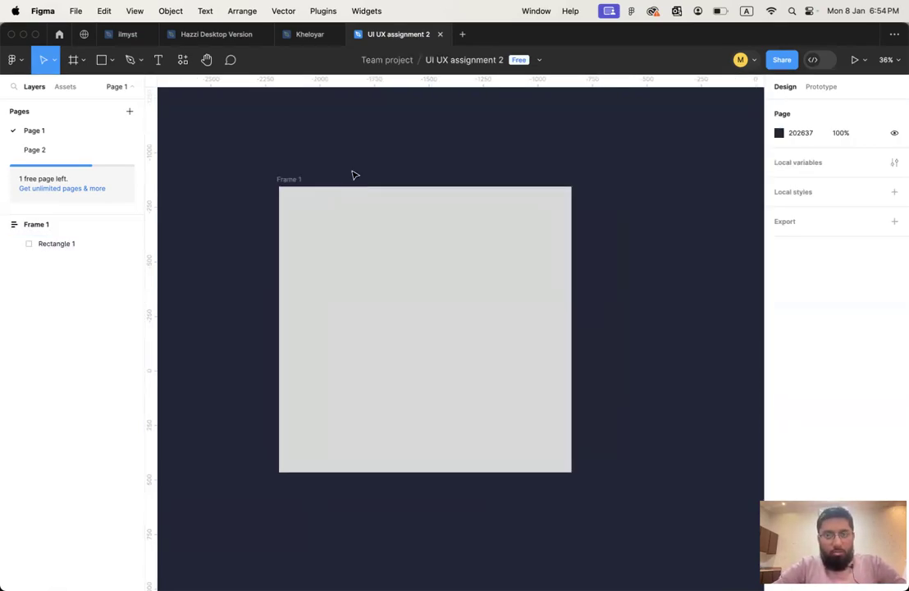
Step: Compare the resizing settings of the auto layout frame with those of its nested rectangle
left_click(291, 183)
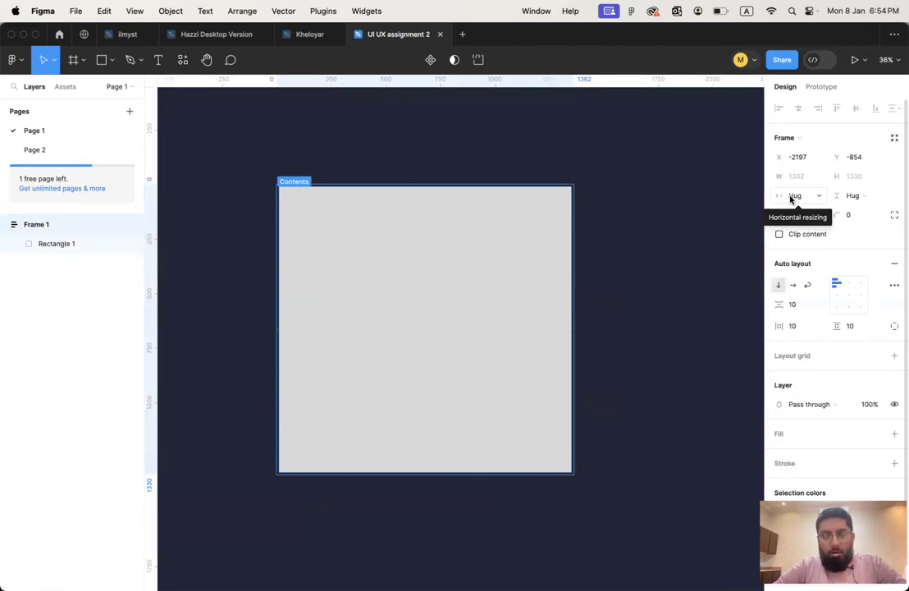
left_click(471, 253)
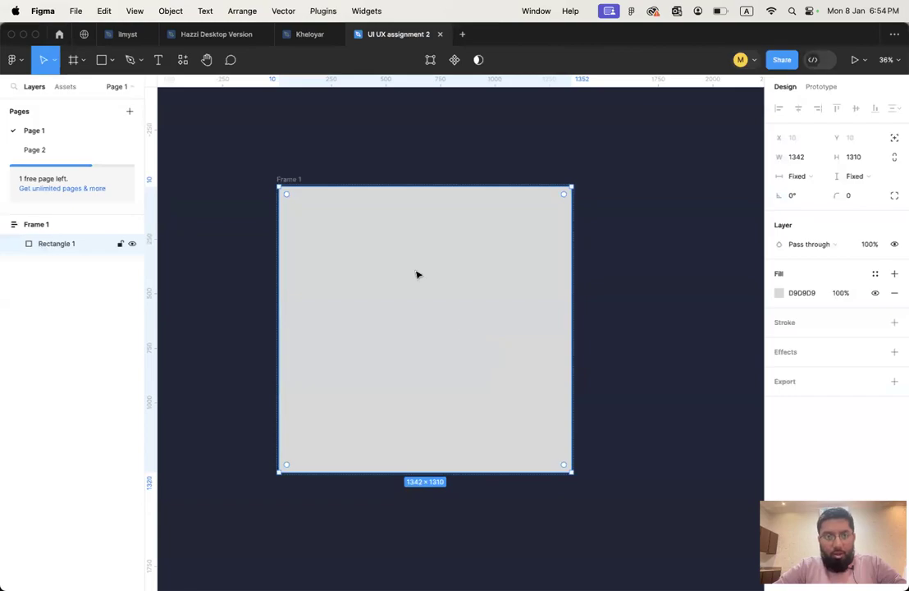
left_click(289, 180)
key("shift+a")
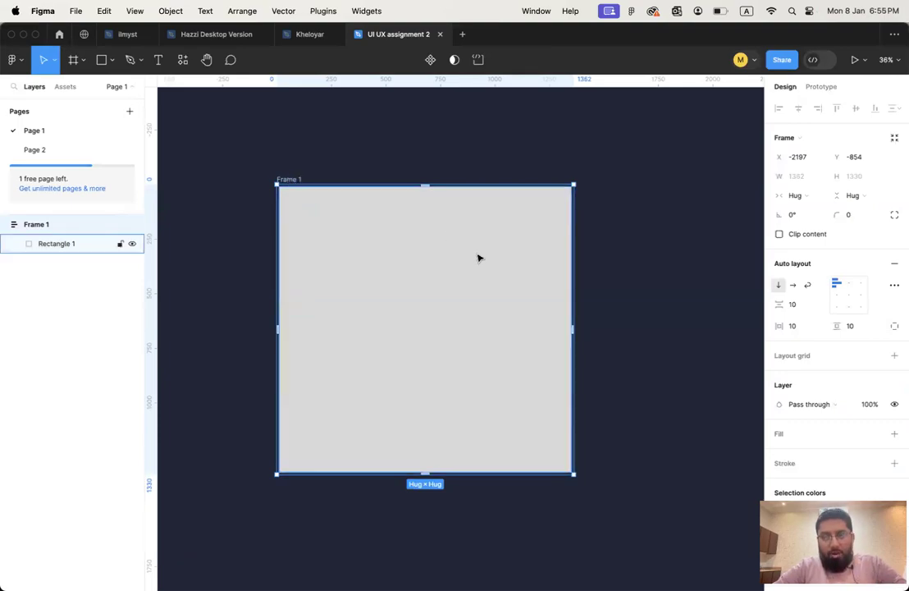
left_click(796, 195)
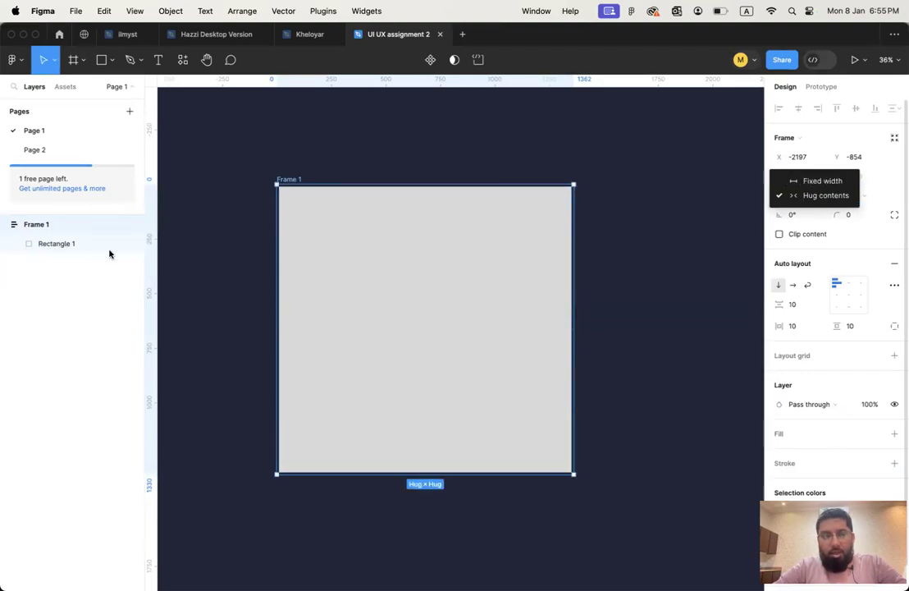
left_click(41, 223)
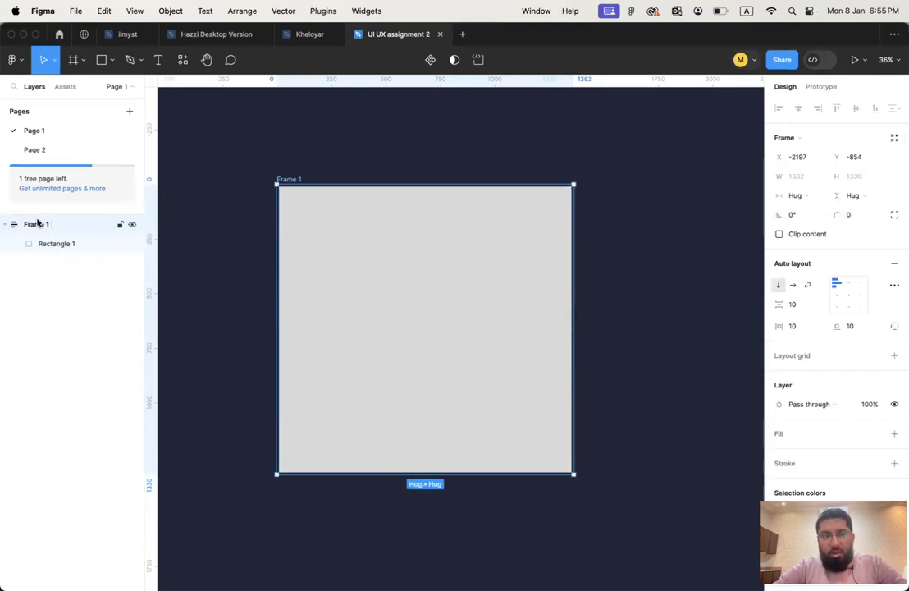
left_click(74, 246)
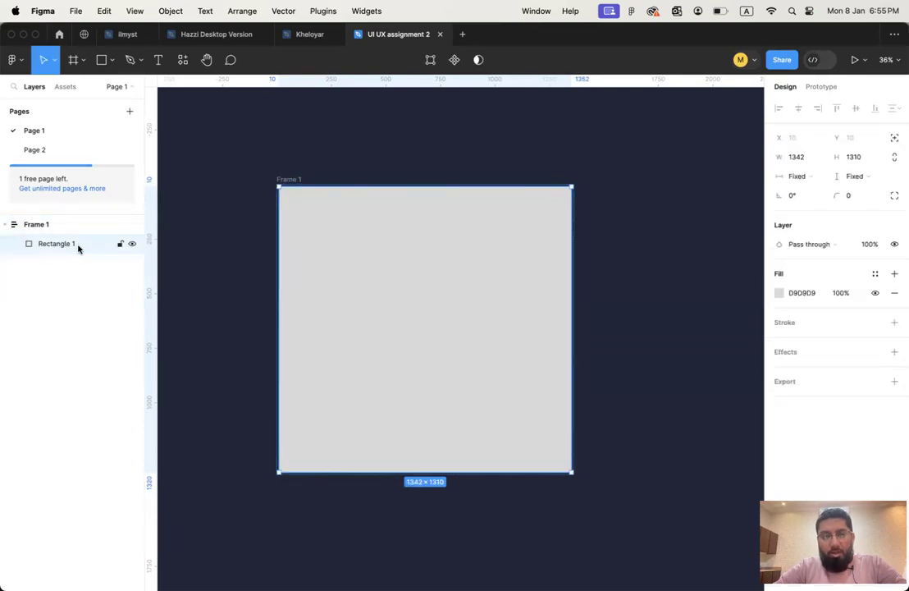
Step: Switch the frame's horizontal resizing to Fixed width and back to Hug contents
left_click(55, 227)
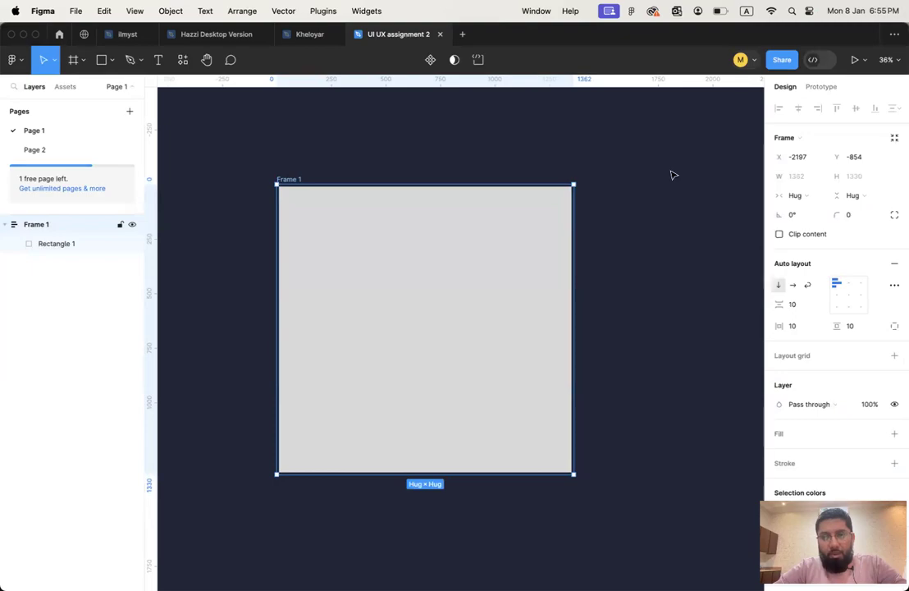
left_click(802, 196)
left_click(810, 182)
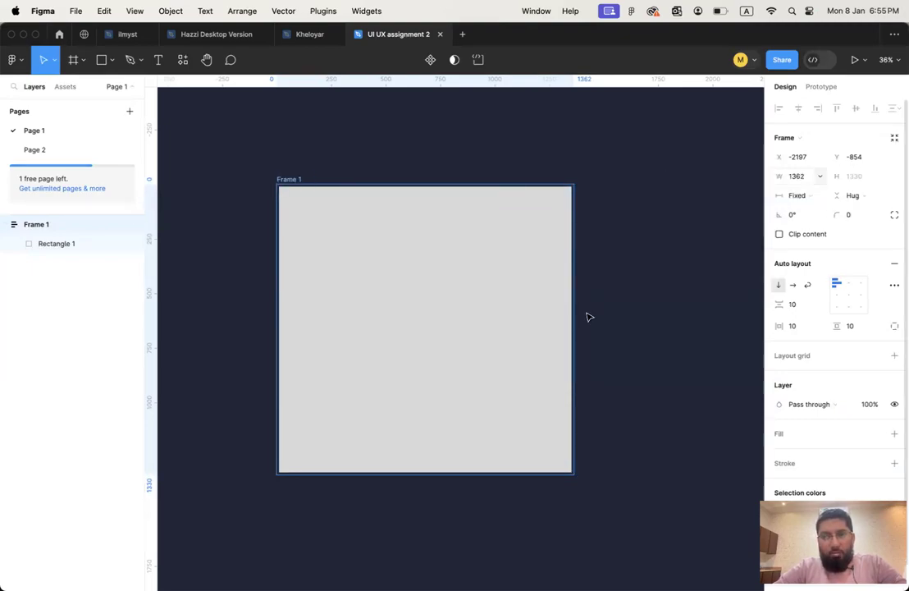
left_click(798, 198)
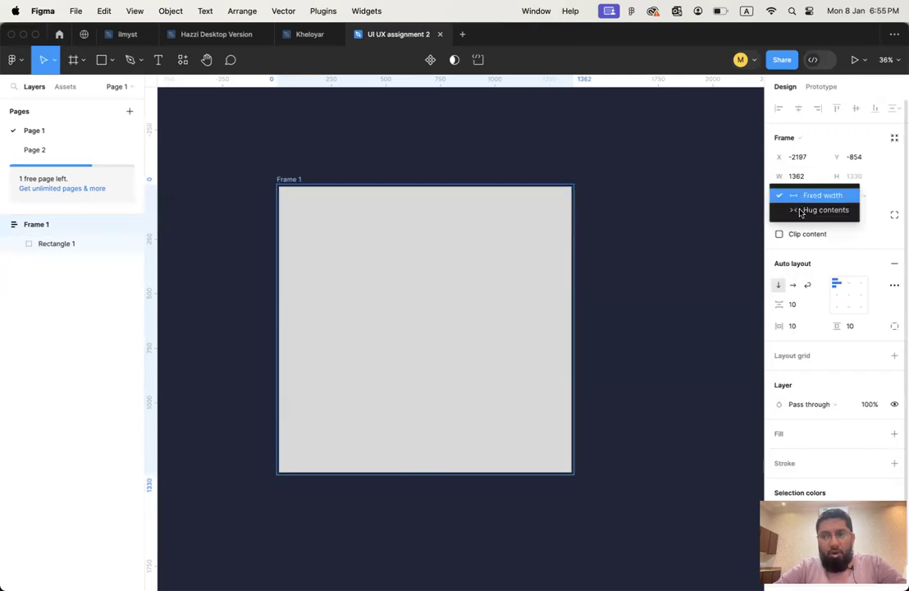
left_click(812, 209)
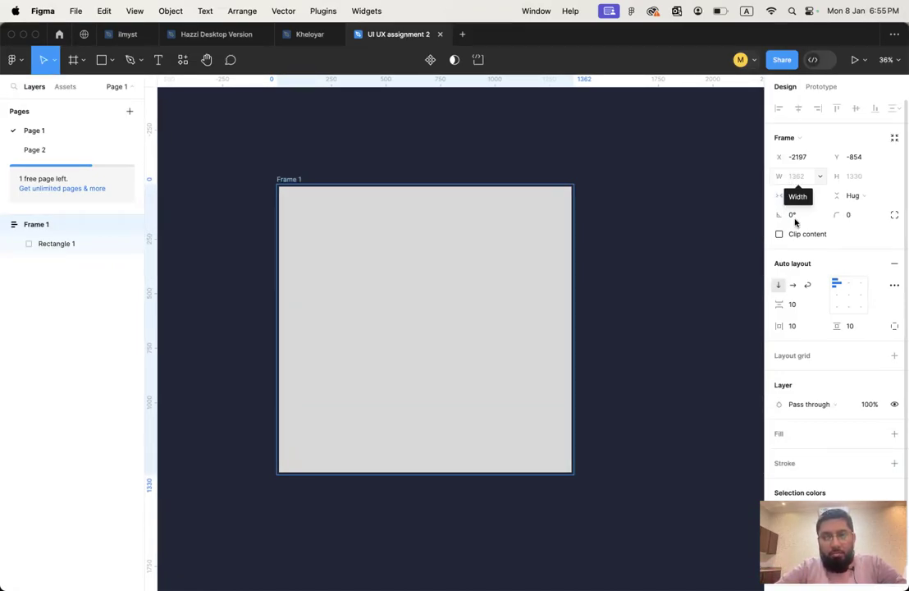
Step: Set the auto layout frame's horizontal resizing to Fixed width
left_click(820, 176)
left_click(821, 211)
left_click(803, 199)
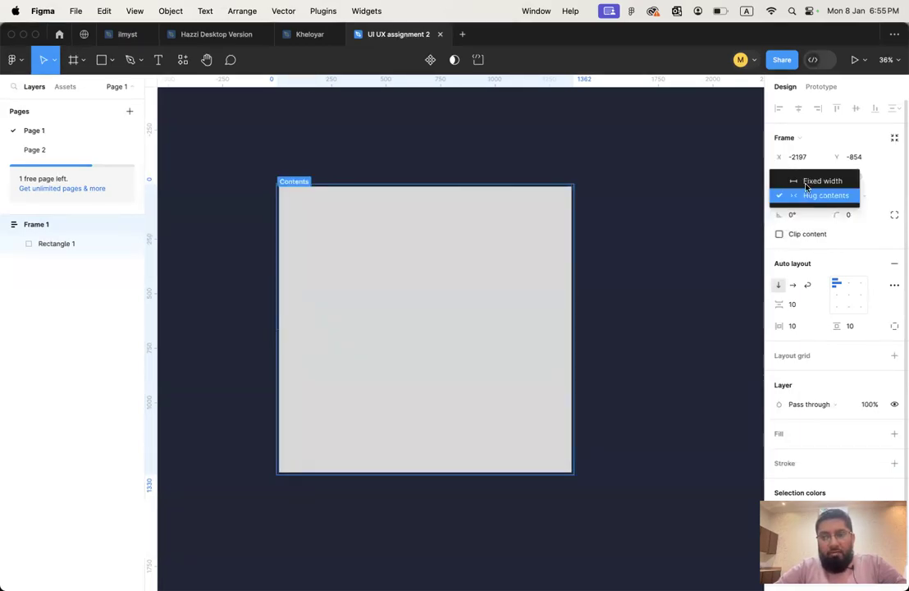
left_click(804, 179)
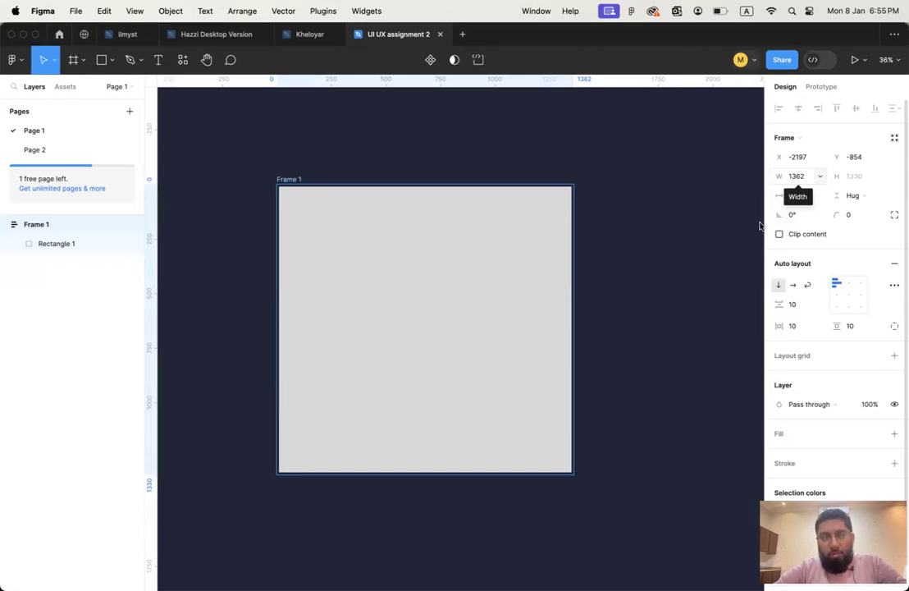
Step: Widen the nested rectangle past the fixed-width frame's edge to about 1969 × 1310, and check both selections
left_click(82, 243)
left_click_drag(570, 241, 708, 236)
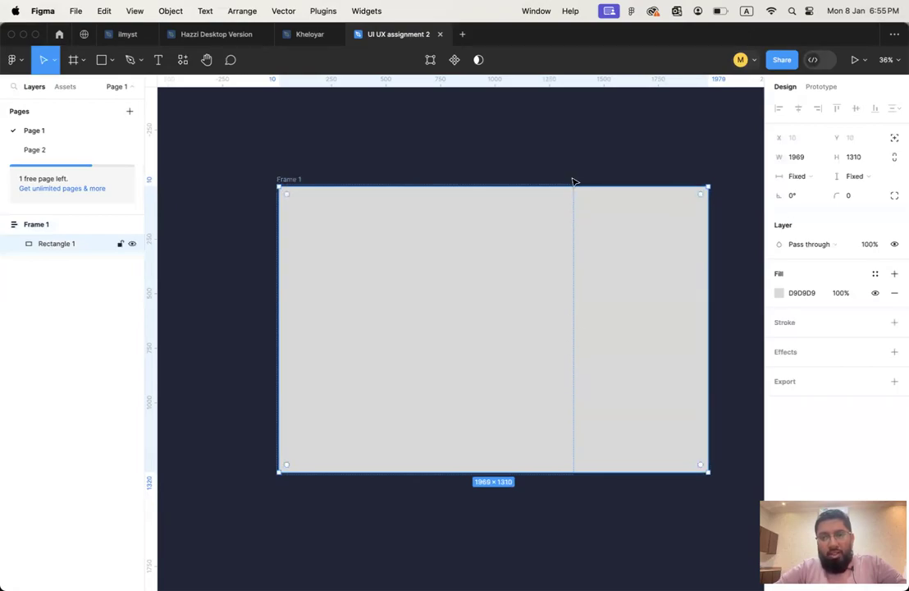
left_click(296, 182)
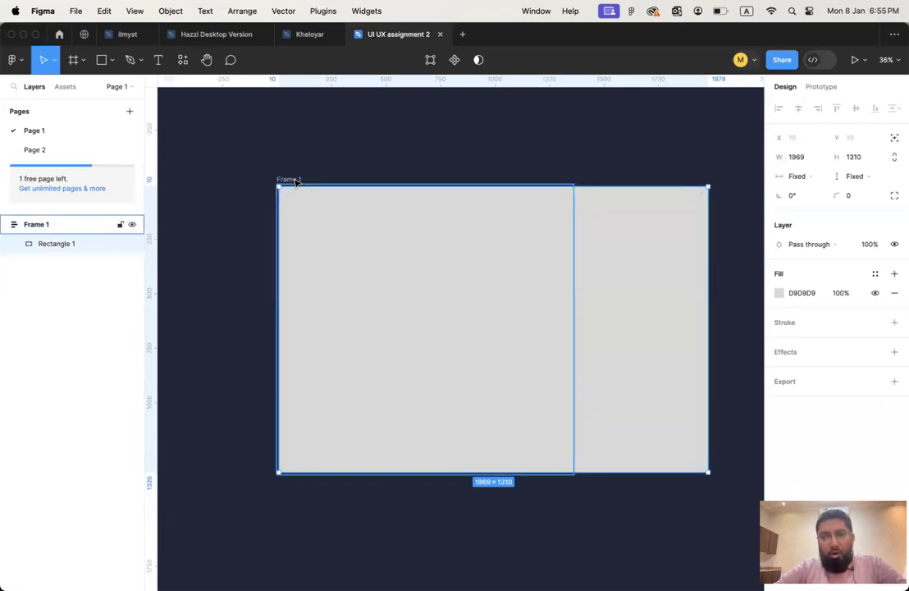
key("shift+a")
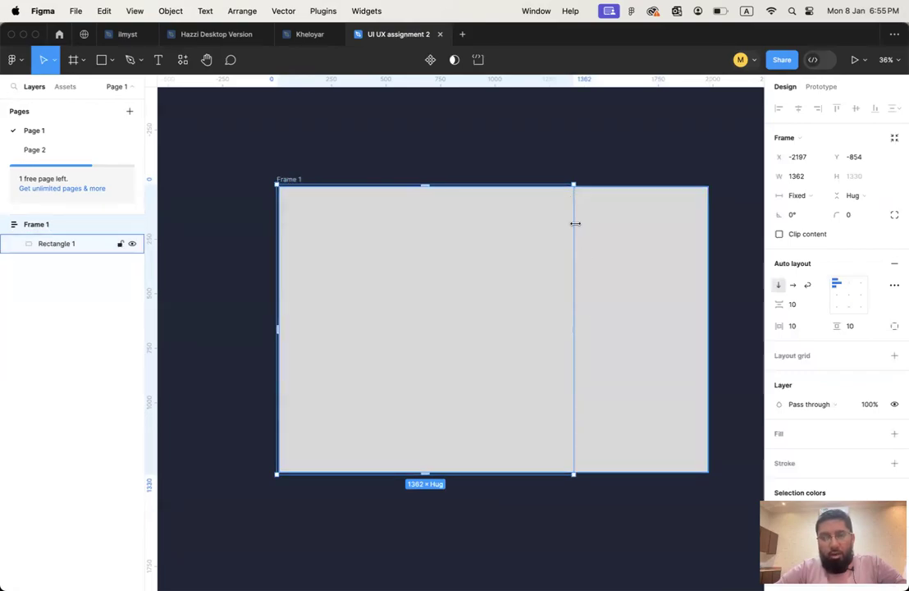
scroll(575, 236, "down", 2)
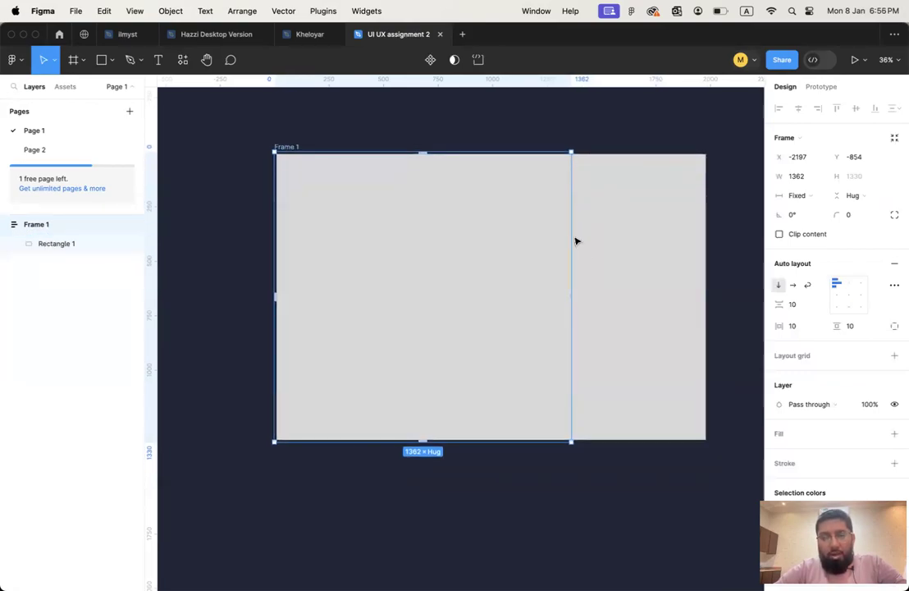
scroll(574, 238, "right", 1)
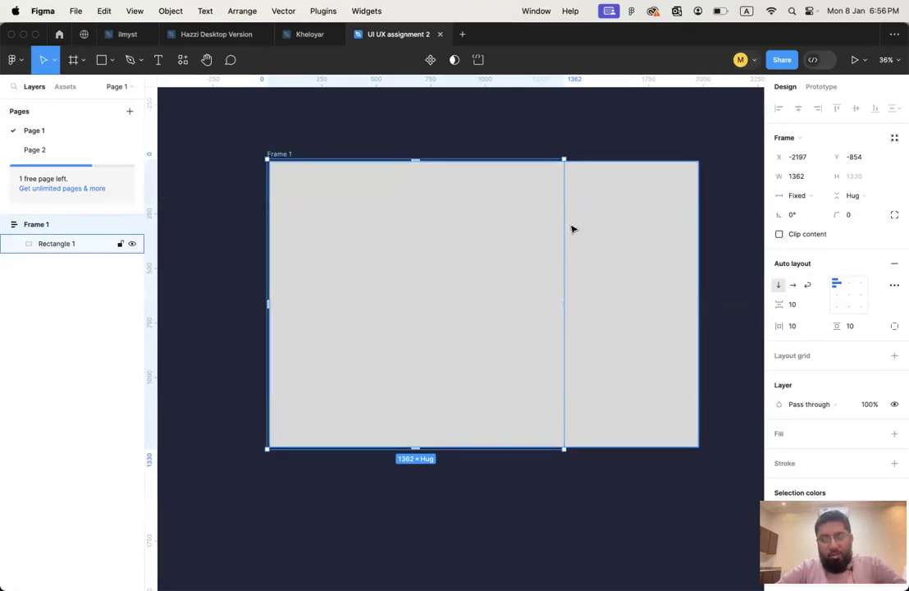
left_click(509, 241)
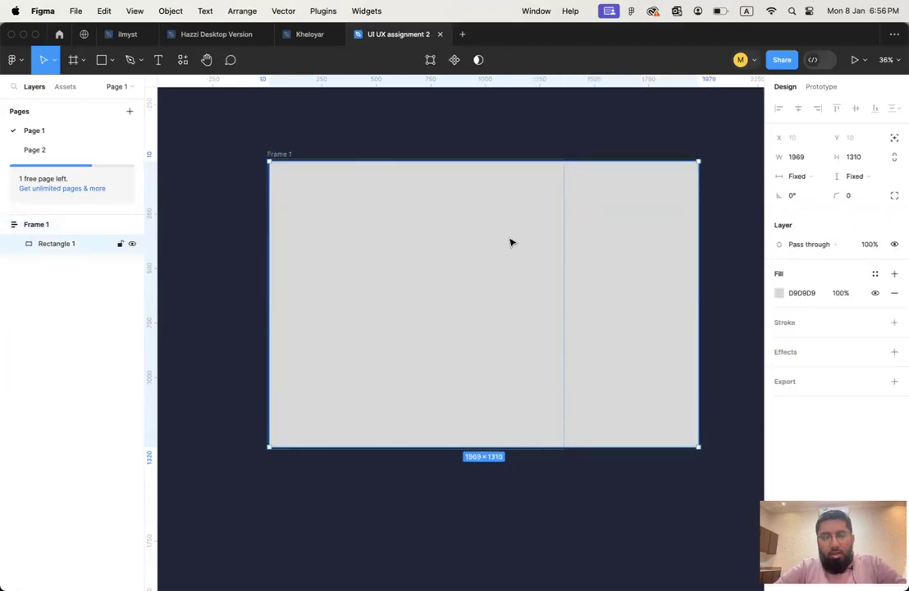
Step: Set the auto layout frame's vertical resizing to Fixed height
left_click(278, 155)
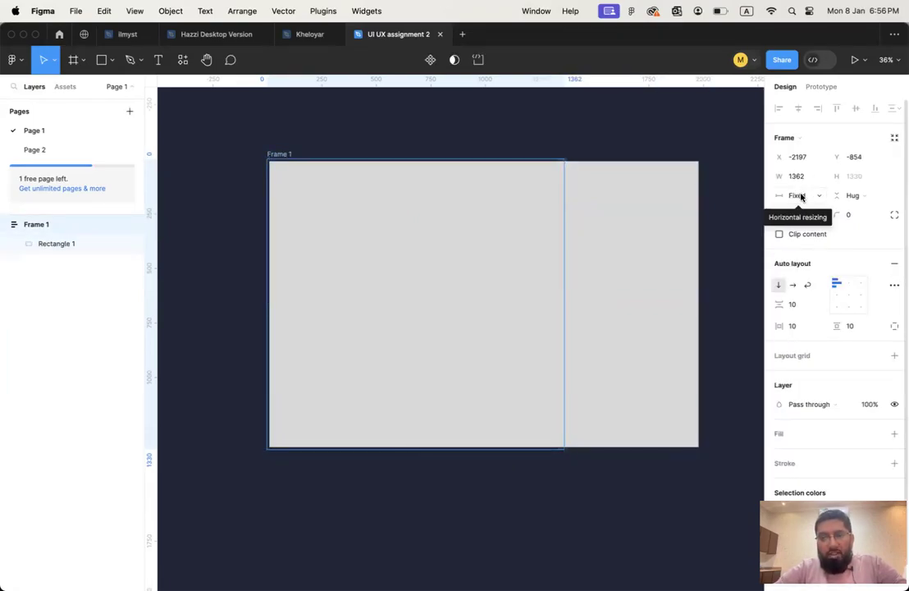
left_click(859, 197)
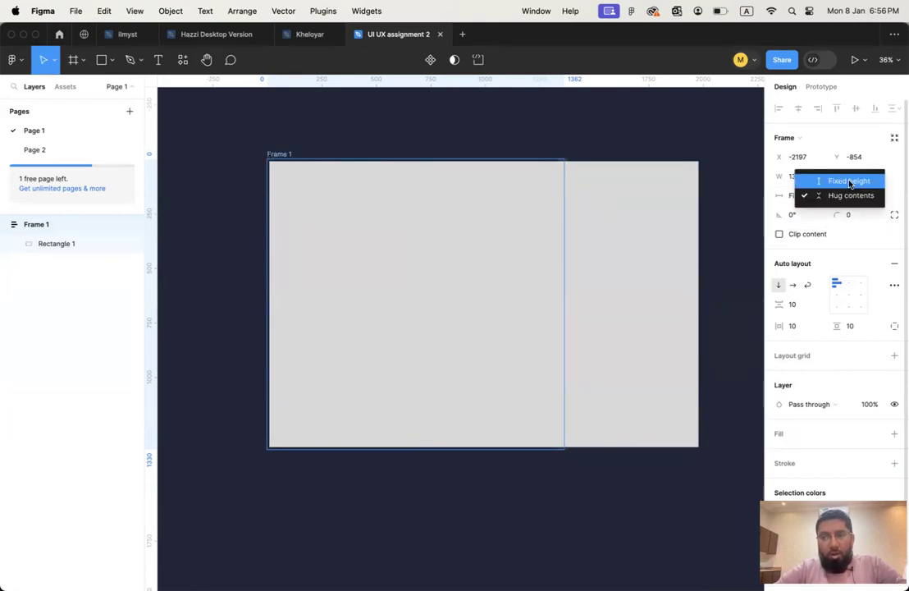
left_click(874, 167)
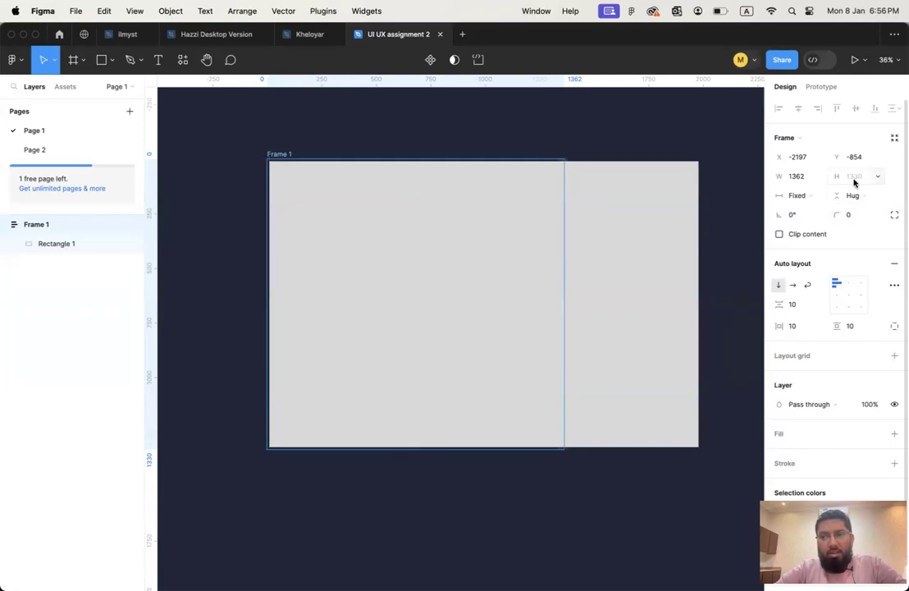
left_click(853, 200)
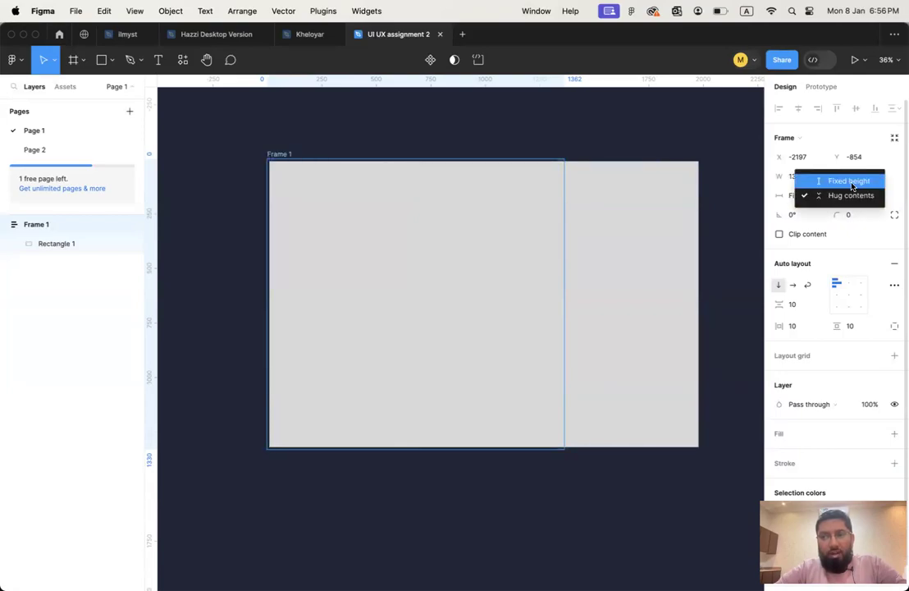
left_click(852, 182)
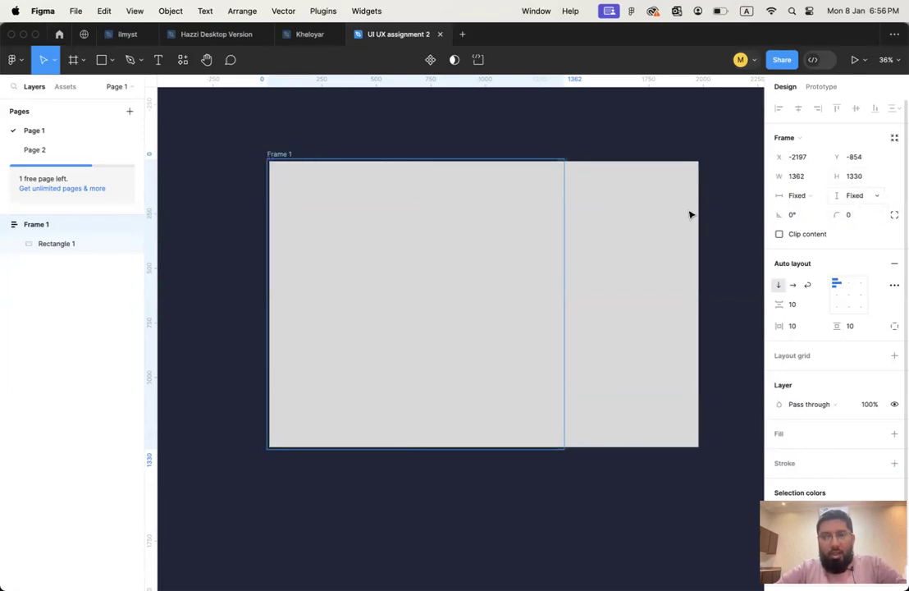
Step: Extend the rectangle below the frame's lower edge to a height of about 1743, and reselect the frame
left_click(642, 228)
left_click_drag(605, 443, 598, 540)
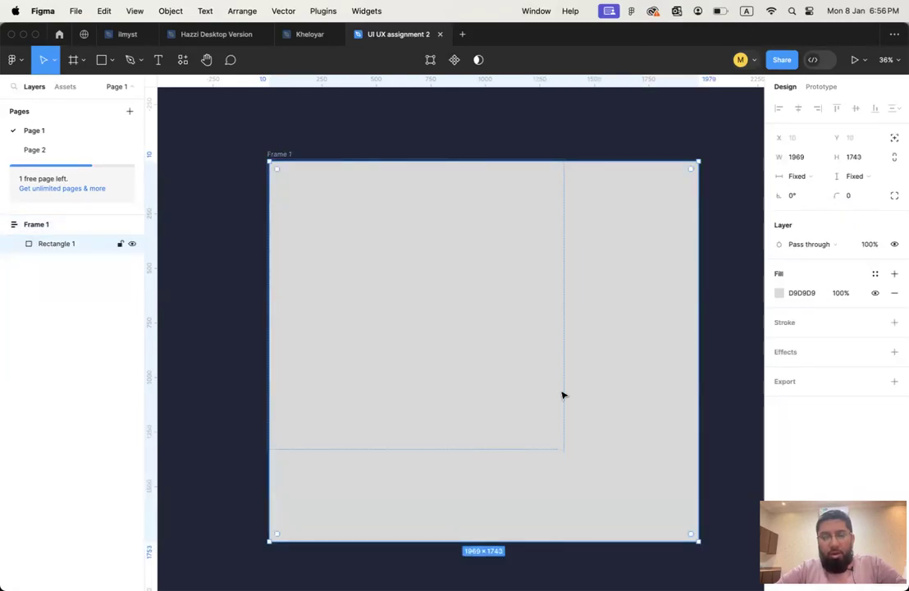
left_click(295, 146)
left_click(275, 154)
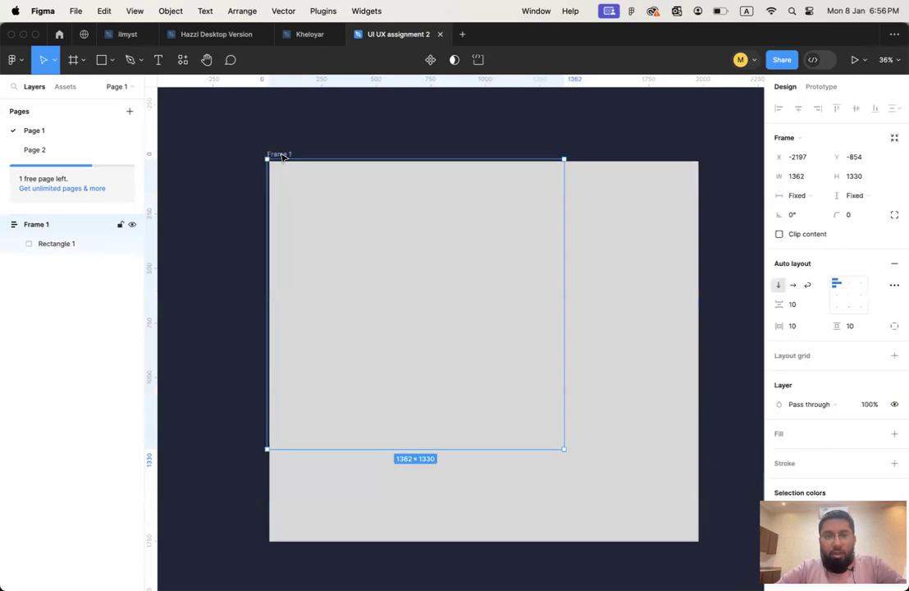
Step: Shrink the rectangle inside the fixed-size frame to about 554 × 490
left_click(531, 236)
left_click_drag(699, 161, 507, 269)
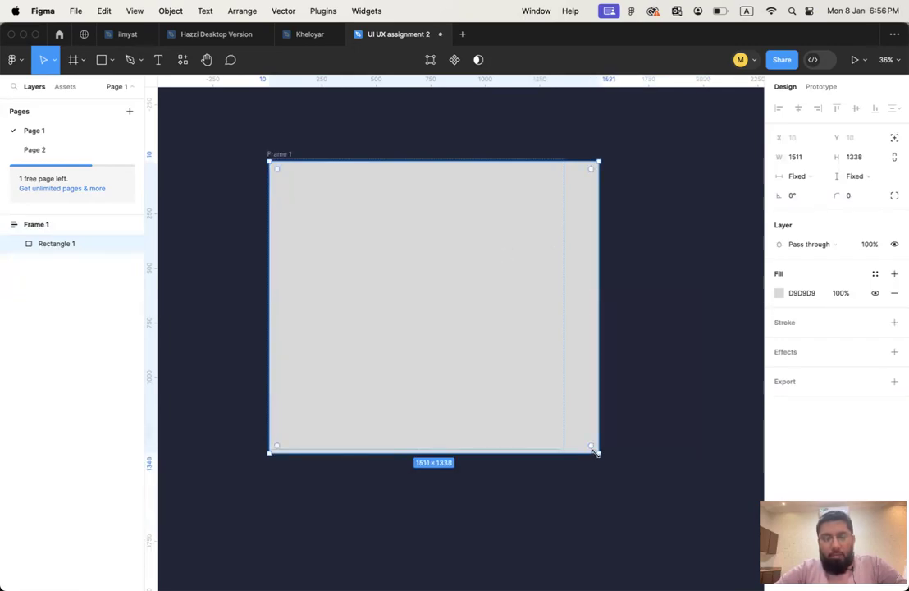
left_click_drag(596, 452, 471, 293)
left_click_drag(479, 345, 391, 262)
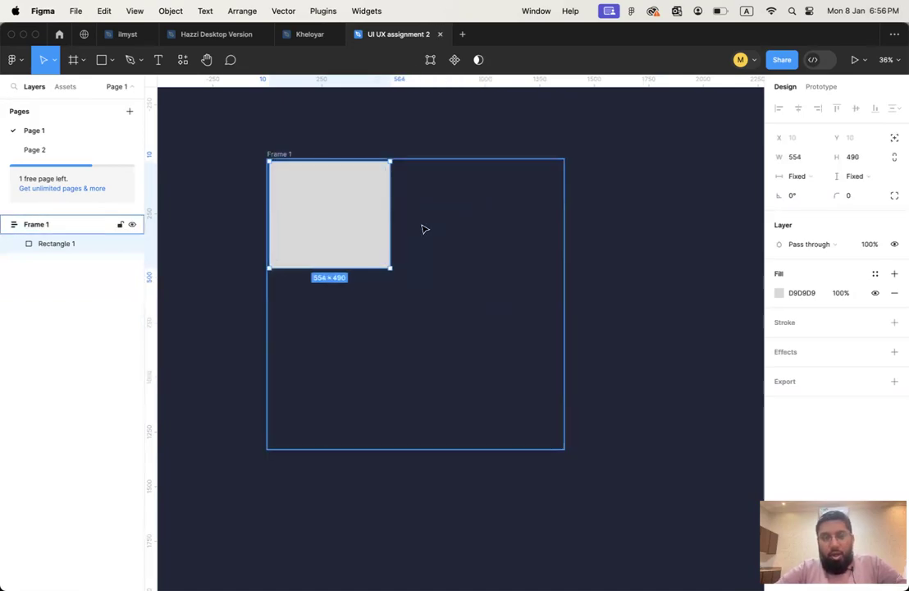
key("Escape")
left_click(363, 187)
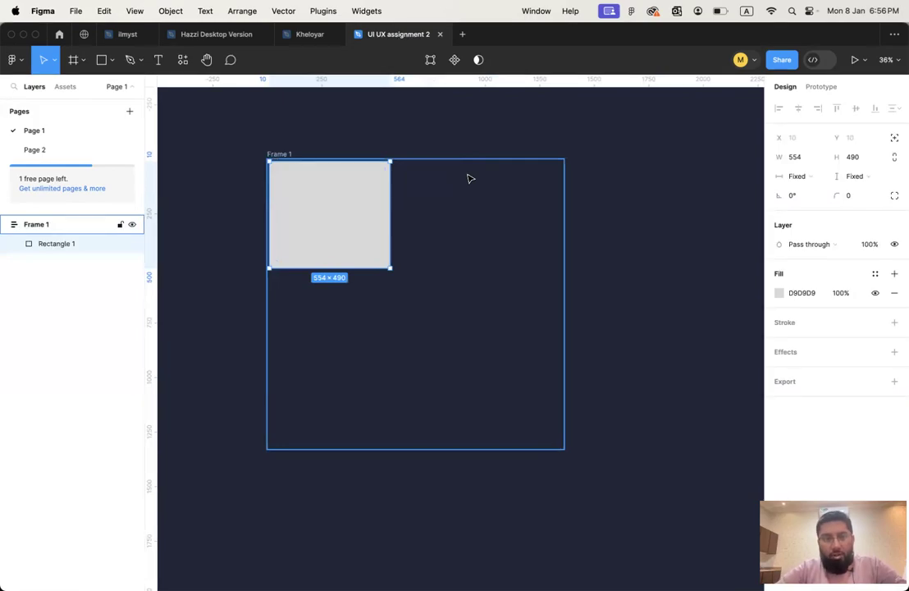
Step: Widen the rectangle to about 1202 and duplicate it twice inside the vertical auto layout frame
left_click(284, 156)
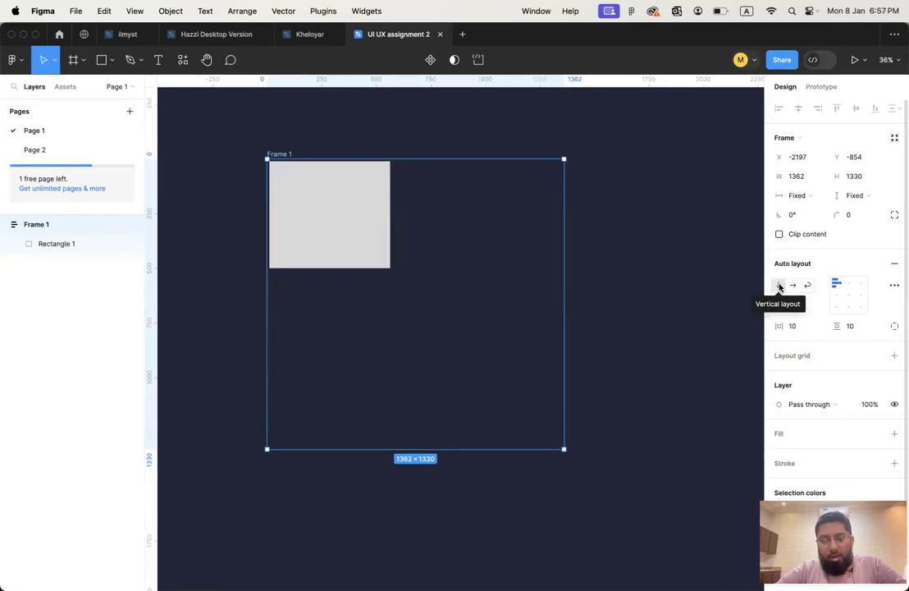
left_click(386, 204)
left_click_drag(390, 202, 532, 203)
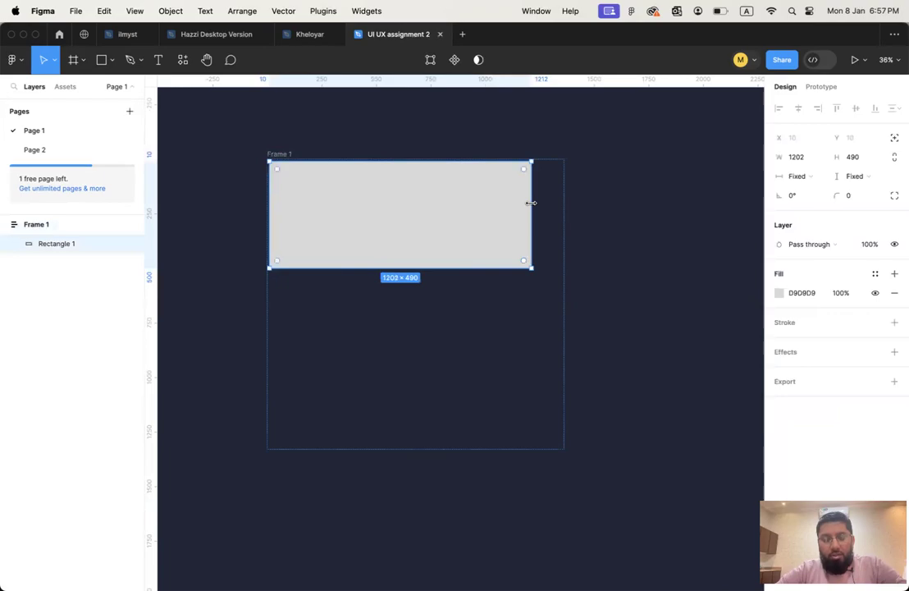
key("super+d")
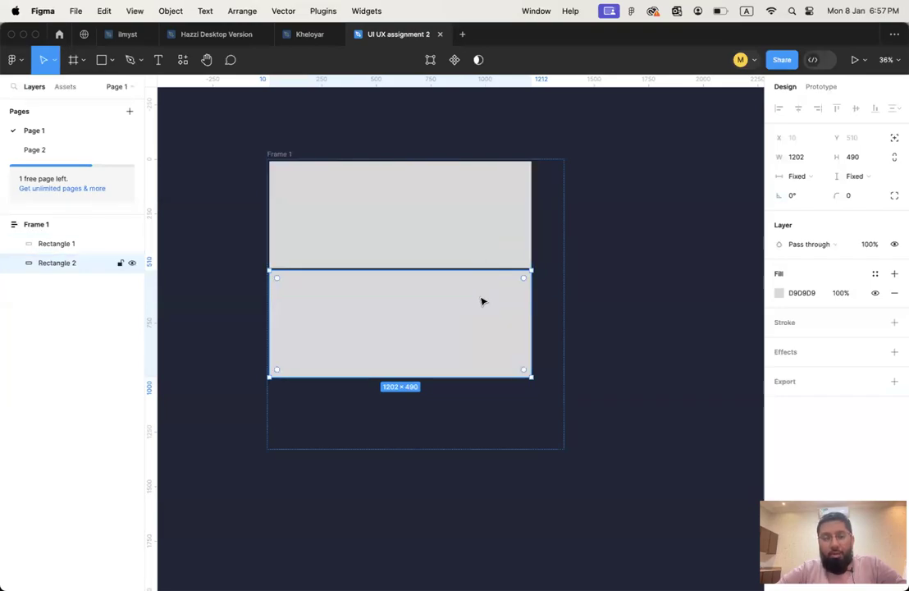
key("super+d")
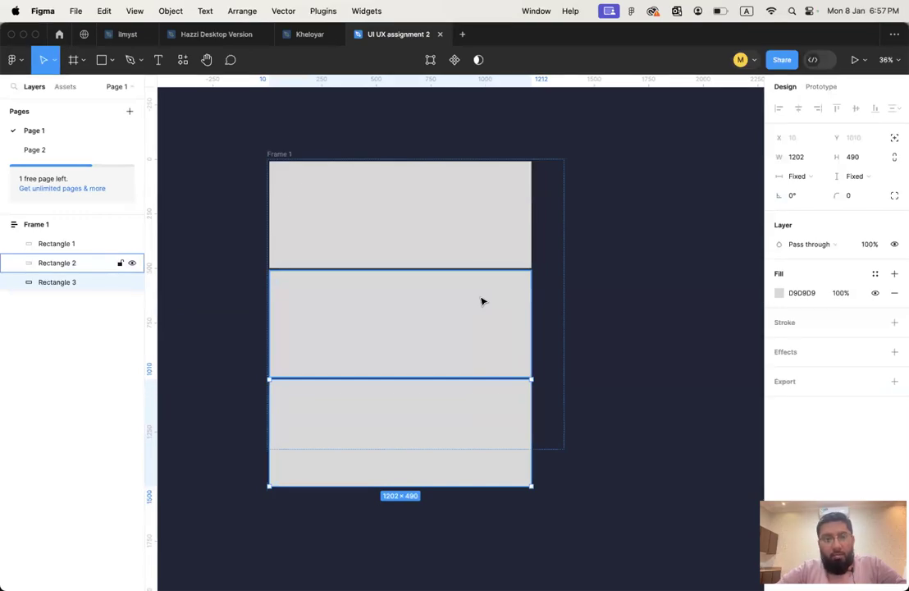
Step: Switch the frame's auto layout direction to horizontal and examine how its three rectangles line up
left_click(314, 140)
left_click(281, 155)
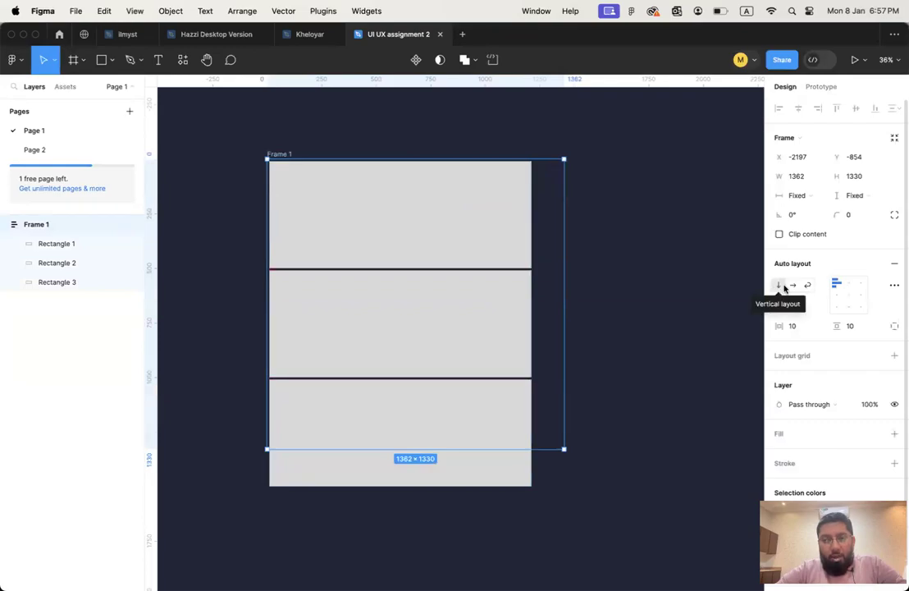
left_click(793, 287)
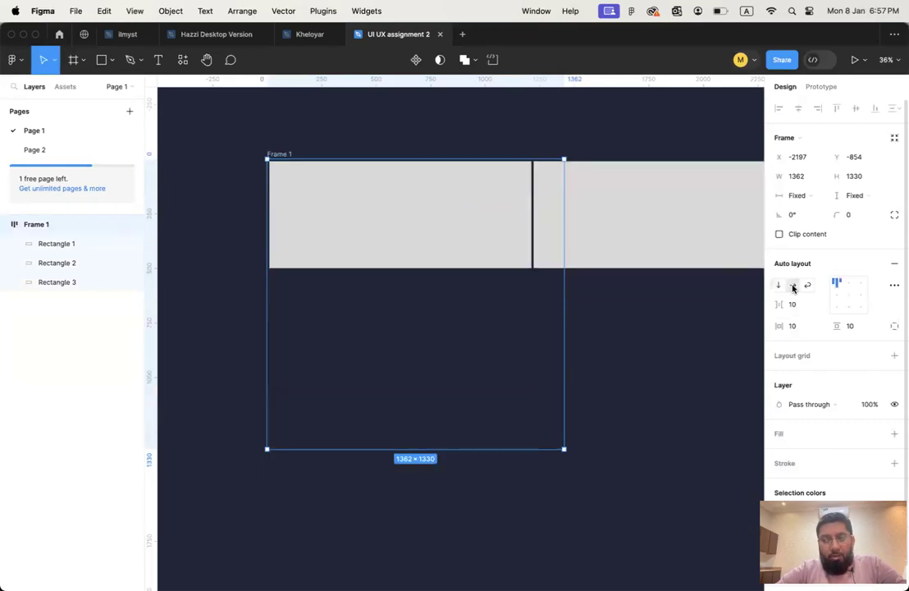
left_click(656, 303)
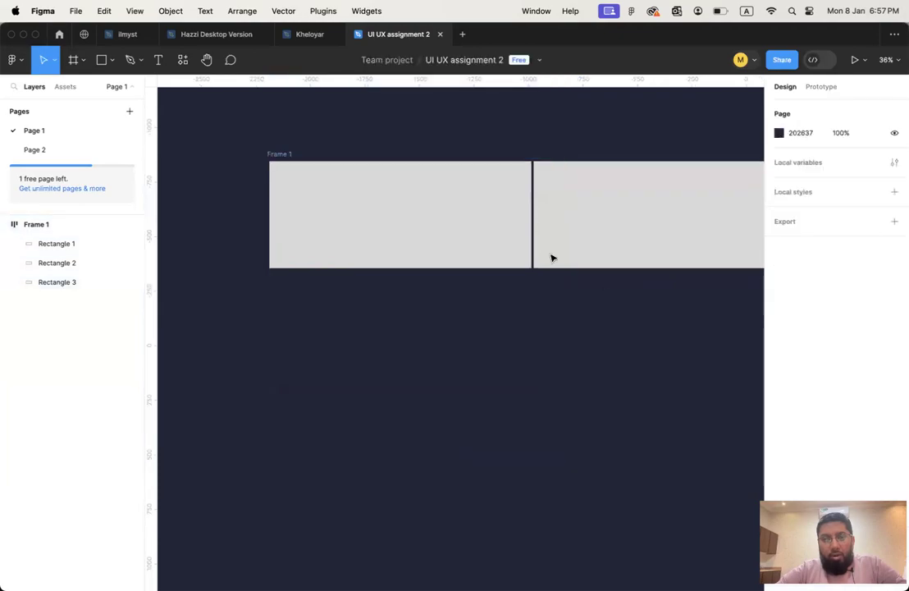
scroll(550, 256, "down", 3)
scroll(550, 256, "right", 3)
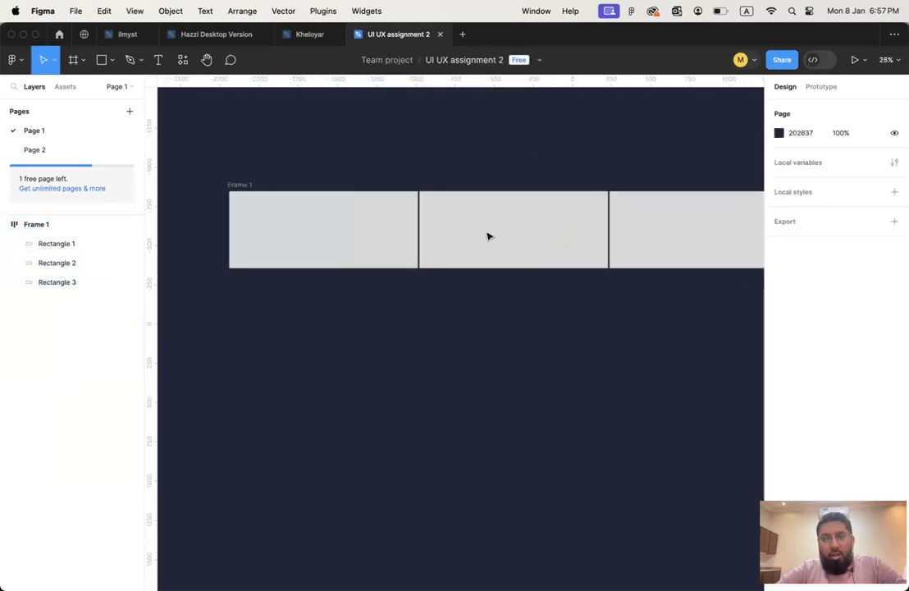
left_click(450, 201)
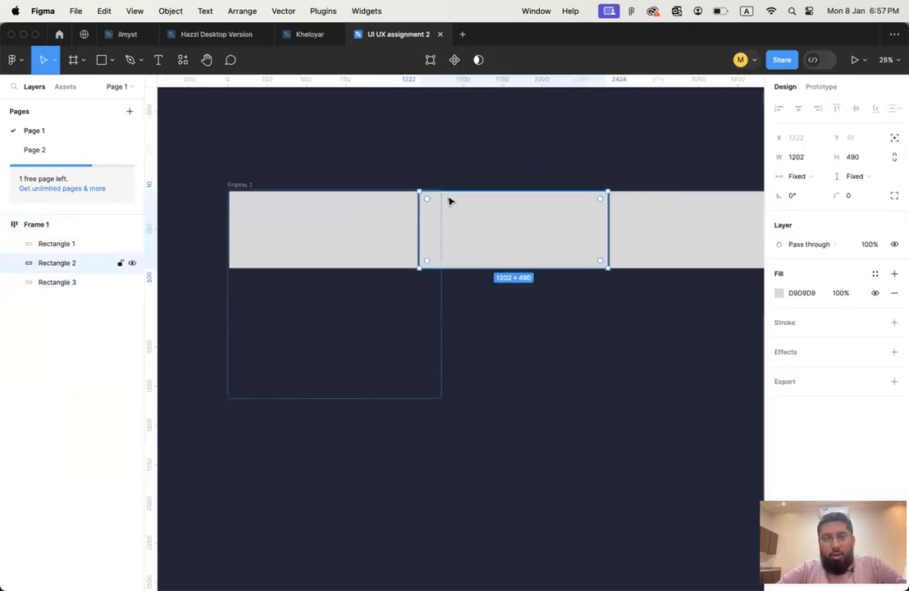
left_click(396, 211)
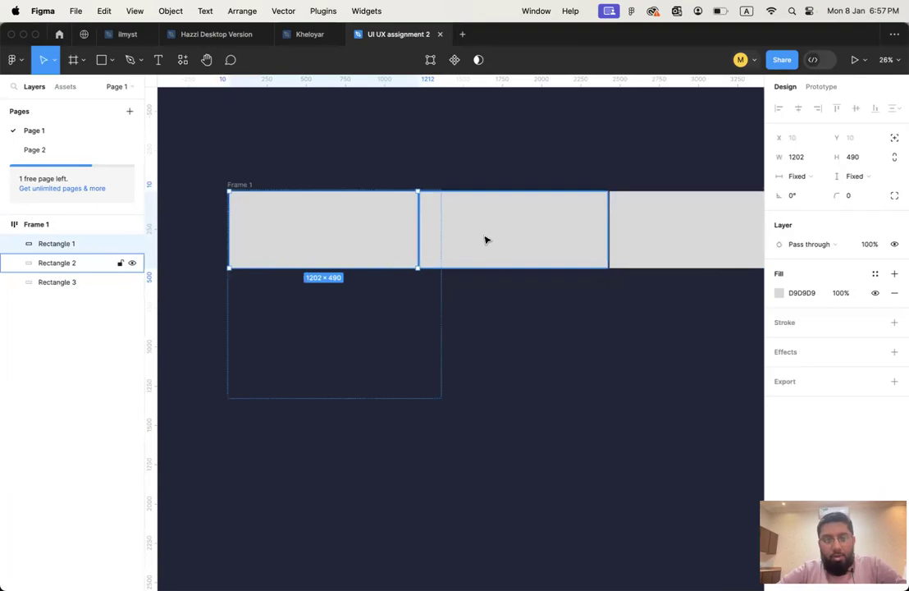
Step: Undo the horizontal layout change and both rectangle duplications
key("Escape")
key("super+z")
key("Escape")
key("super+z")
key("super+z")
key("super+z")
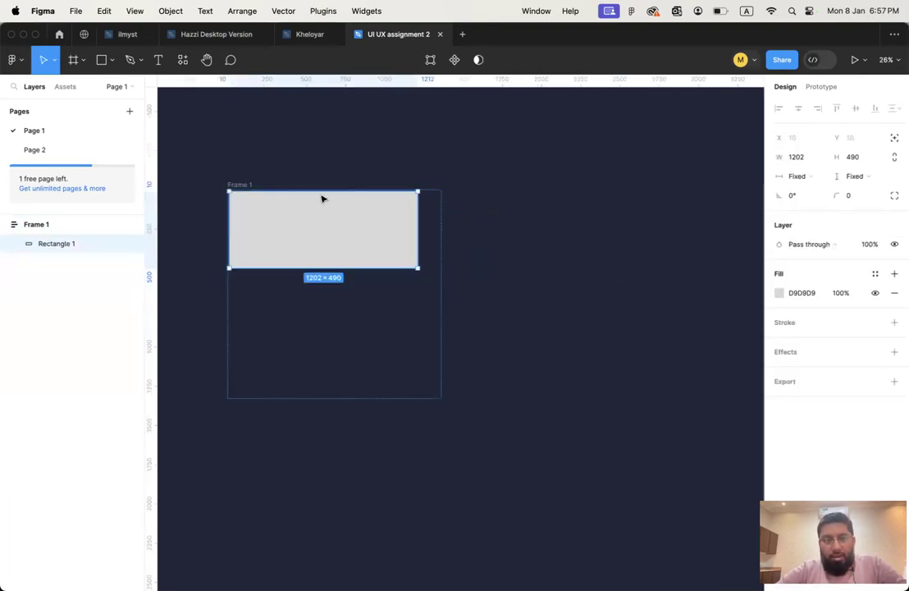
Step: Narrow the rectangle inside the frame to about 508 × 490
left_click(238, 184)
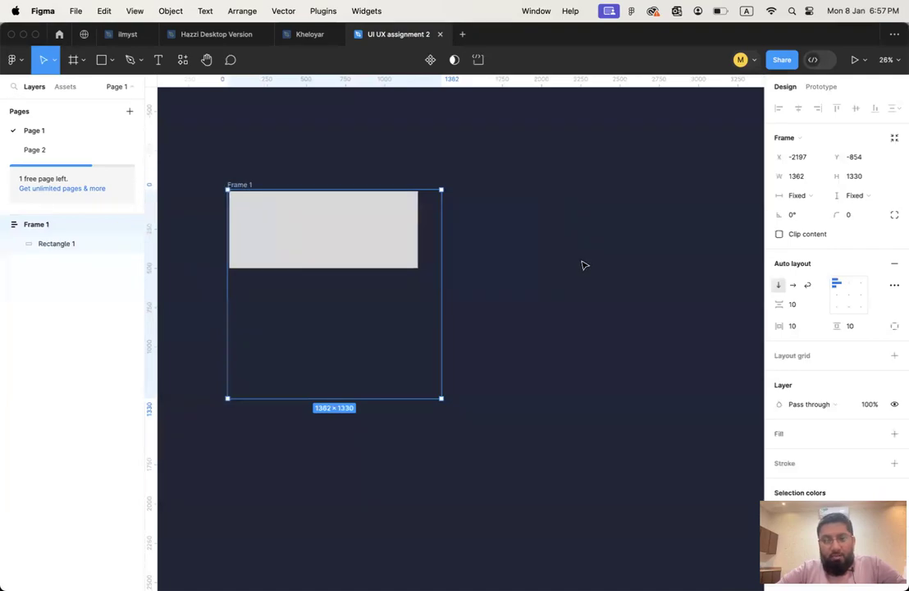
scroll(585, 265, "left", 2)
scroll(584, 265, "up", 1)
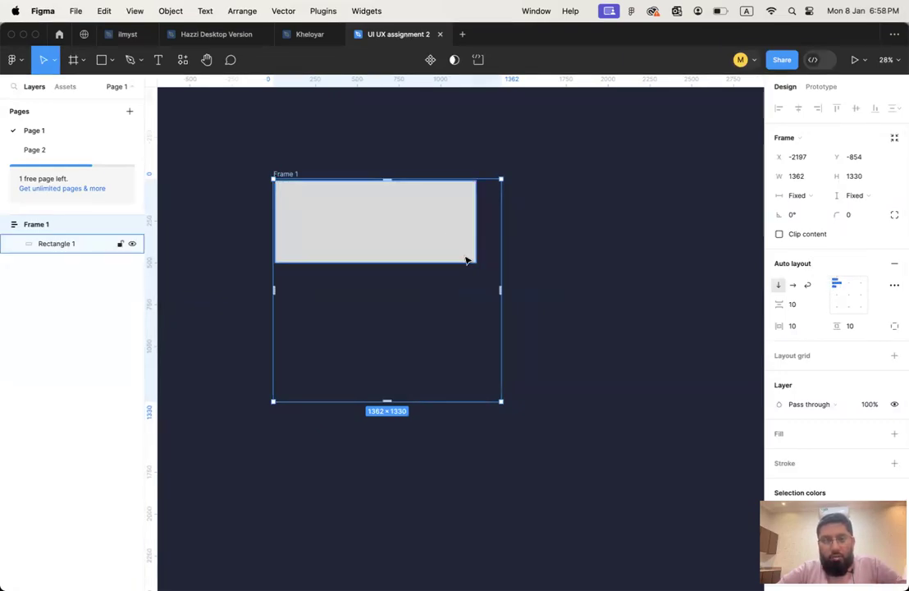
left_click(471, 229)
left_click_drag(393, 230, 361, 223)
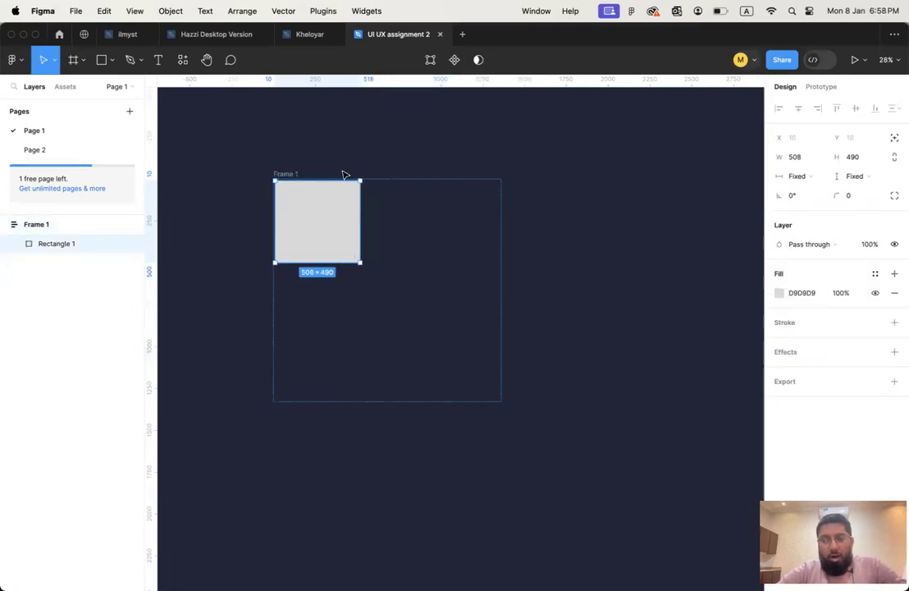
Step: Set the frame's auto layout alignment to top center, and change it to left middle
left_click(284, 173)
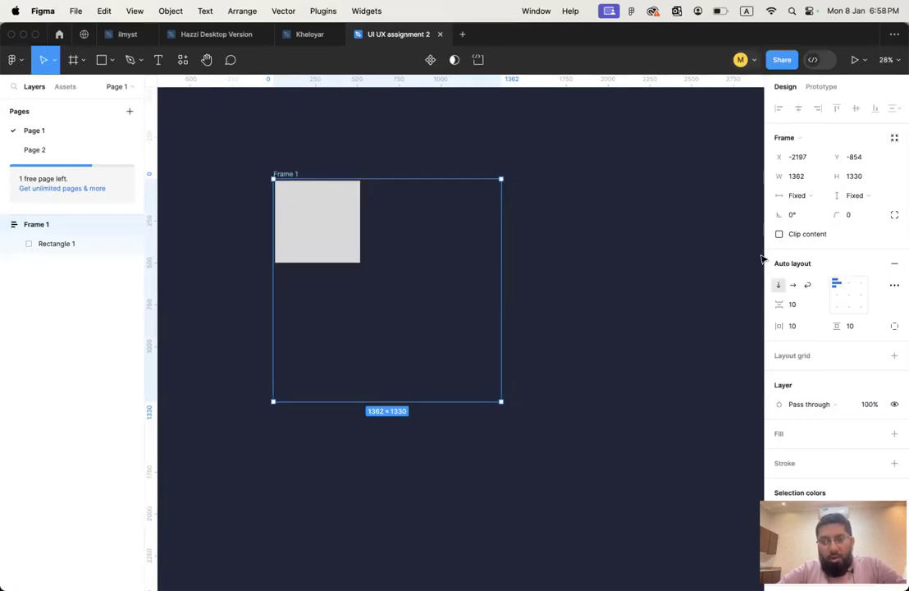
left_click(851, 284)
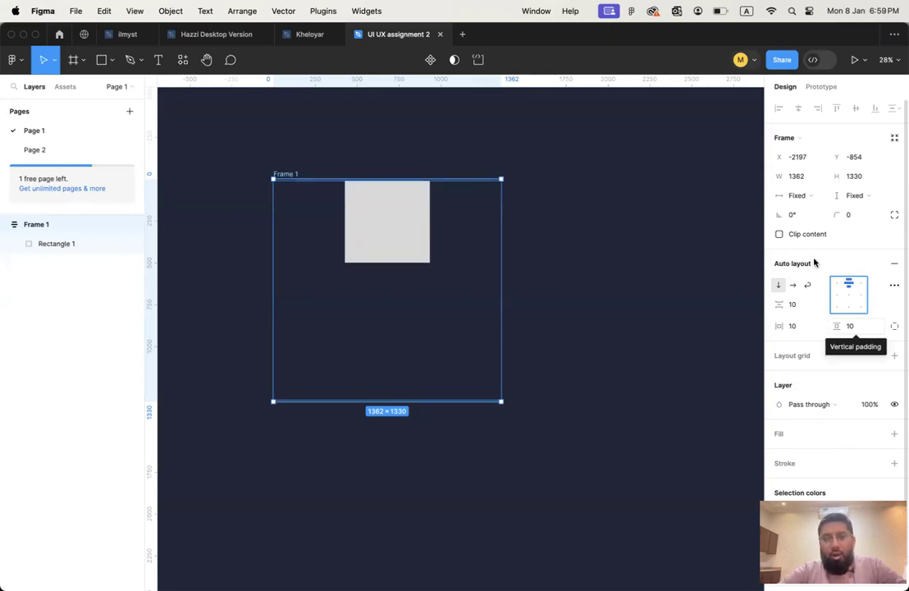
left_click(837, 296)
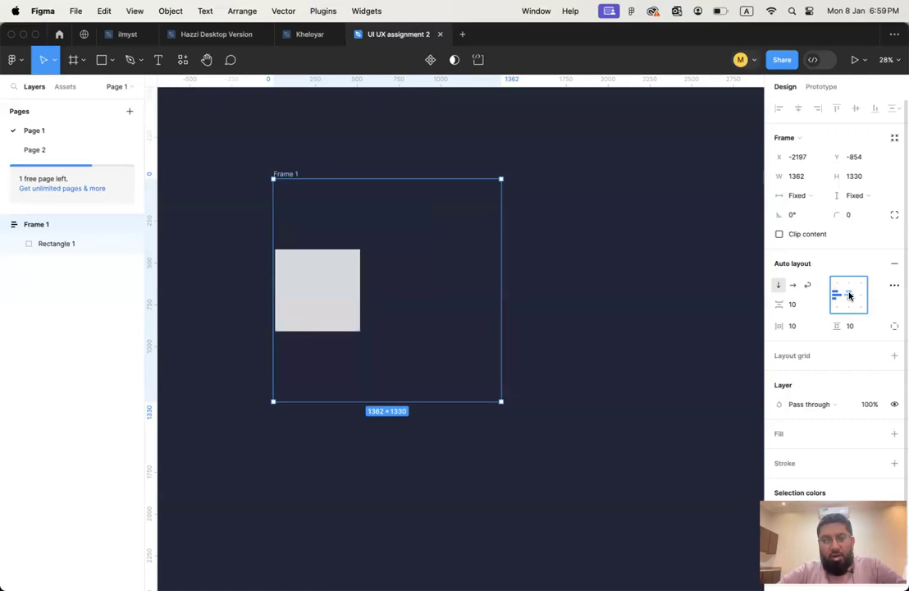
Step: Try the frame's auto layout alignments at the center, right, bottom and top positions, and finish with center alignment
left_click(849, 295)
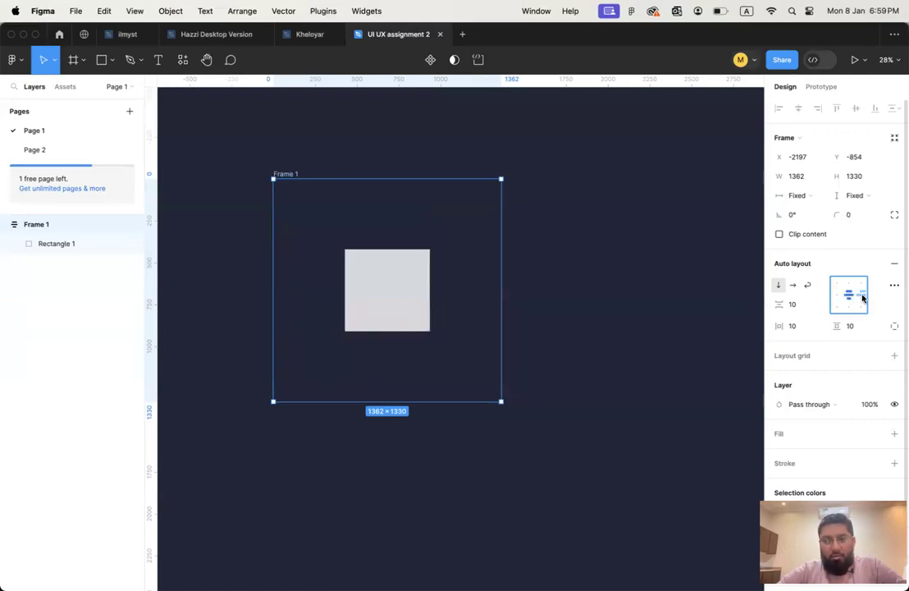
left_click(862, 297)
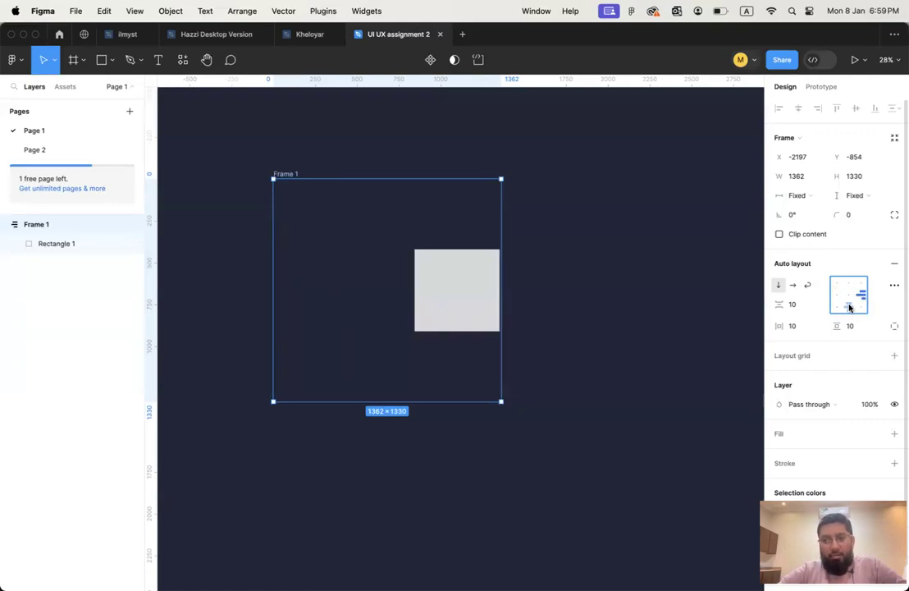
left_click(849, 307)
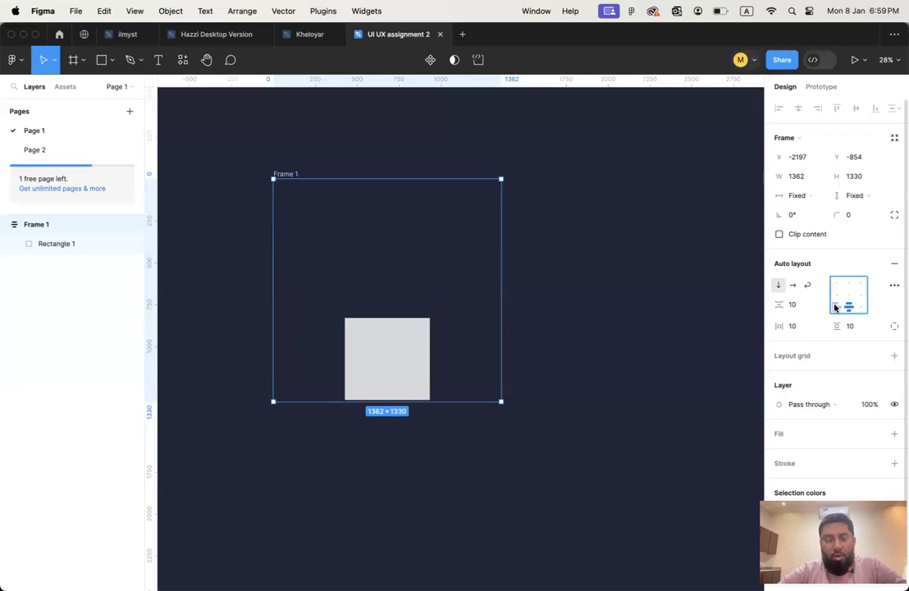
left_click(835, 306)
left_click(862, 306)
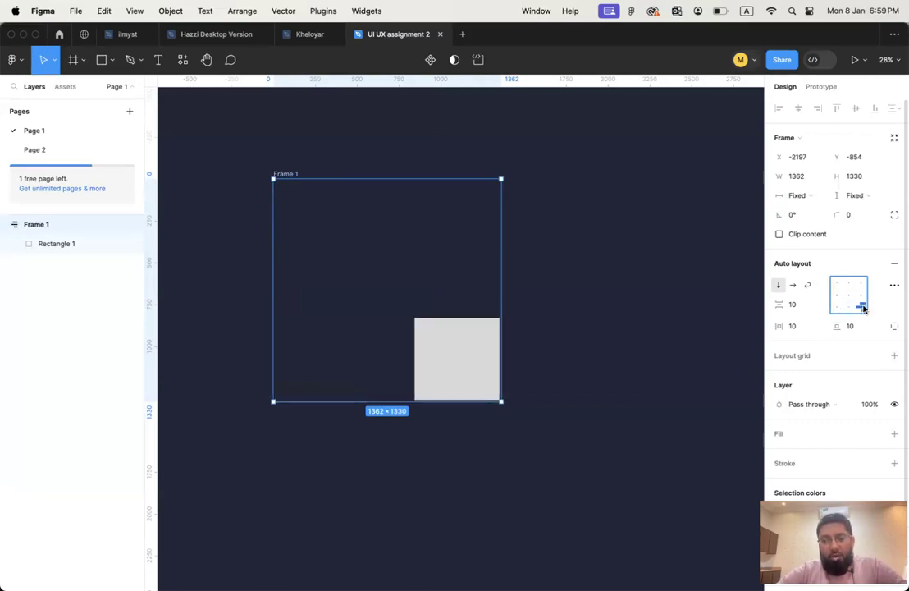
left_click(838, 285)
left_click(850, 288)
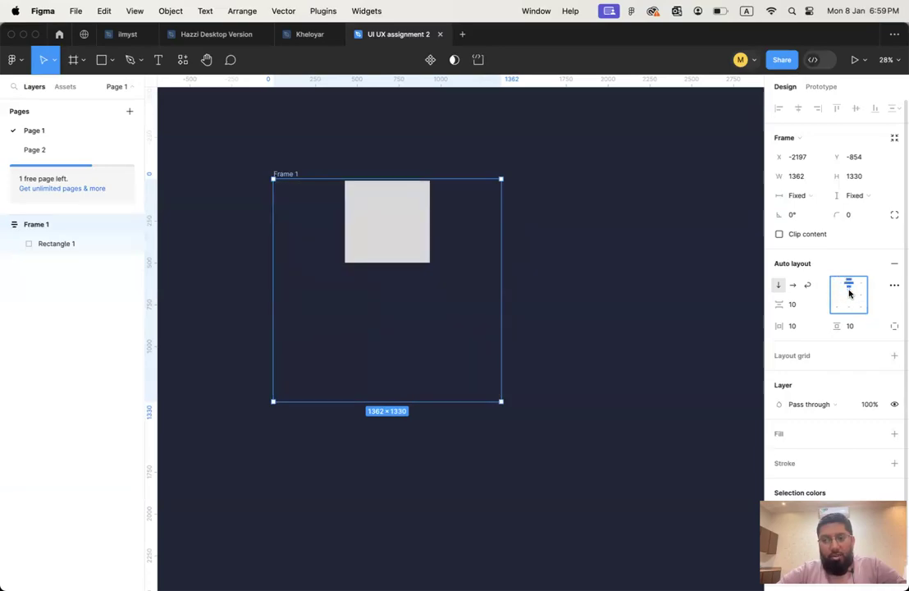
left_click(849, 294)
Step: Duplicate the rectangle inside the frame and shorten the upper one to about 508 × 278
left_click(416, 269)
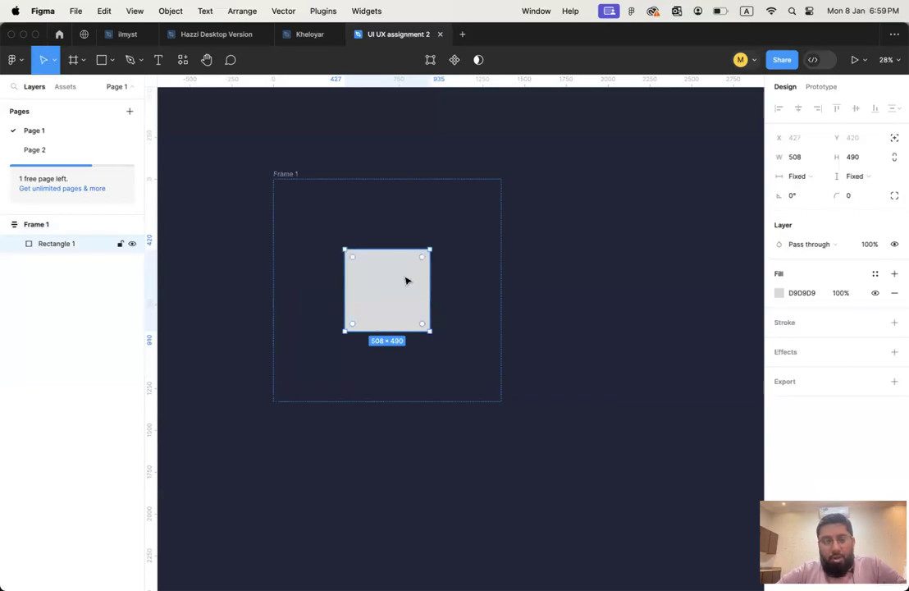
key("super+d")
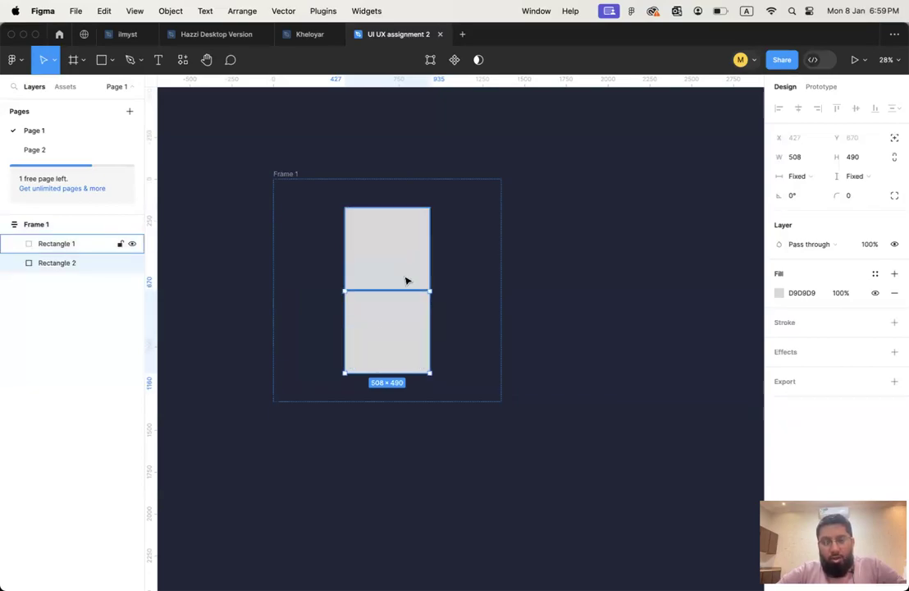
left_click(402, 275)
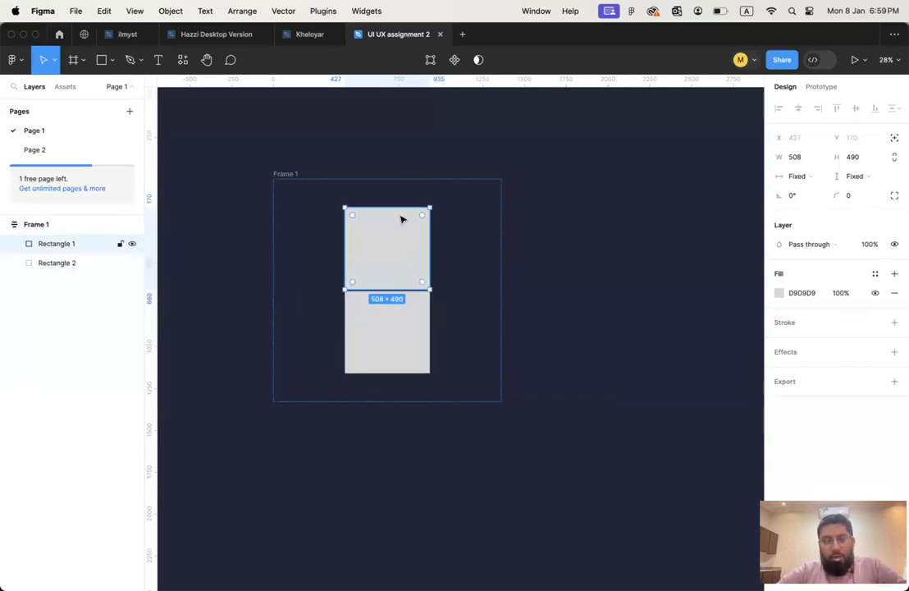
left_click_drag(395, 291, 393, 257)
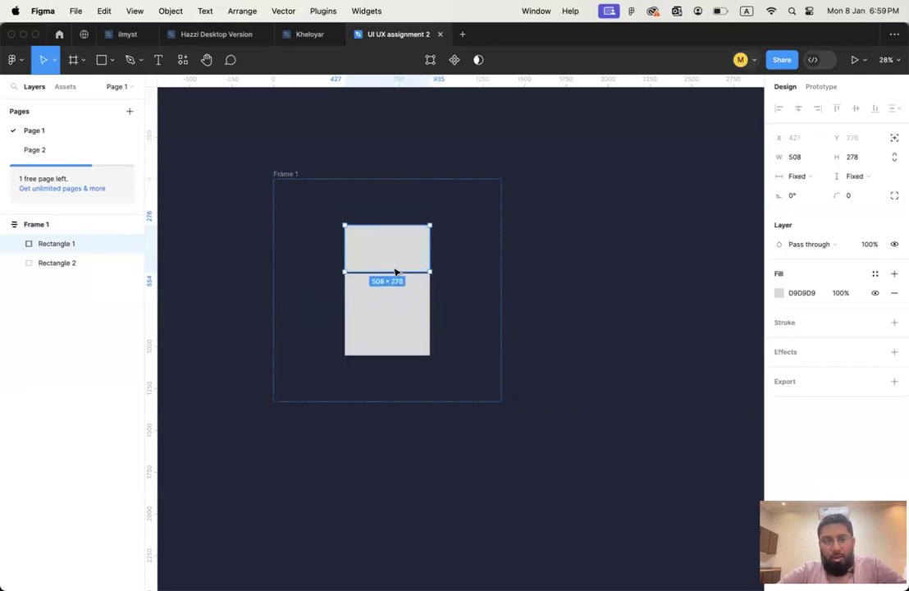
Step: Duplicate the shortened rectangle twice and delete the taller rectangle at the bottom of the stack
key("super+d")
key("super+d")
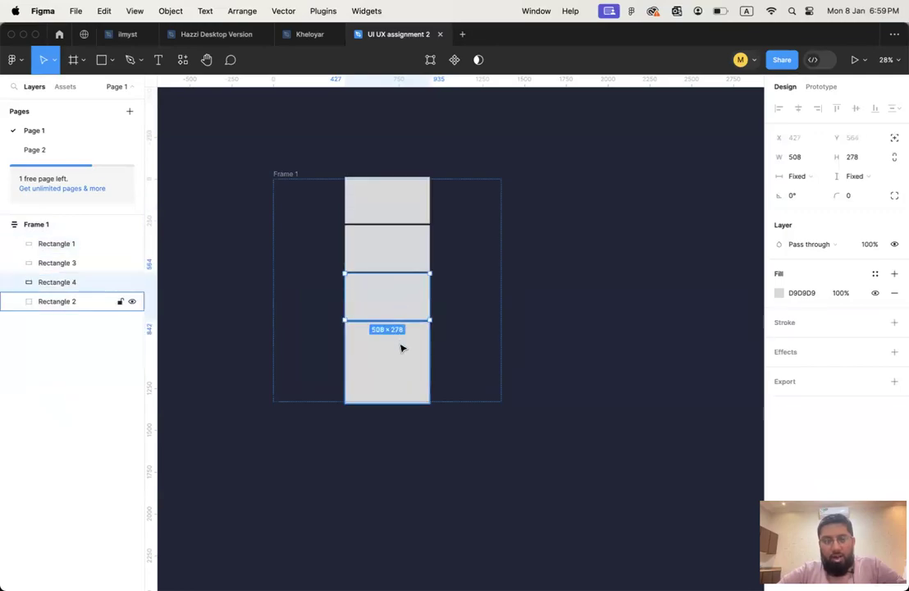
left_click(399, 339)
key("Delete")
left_click(396, 286)
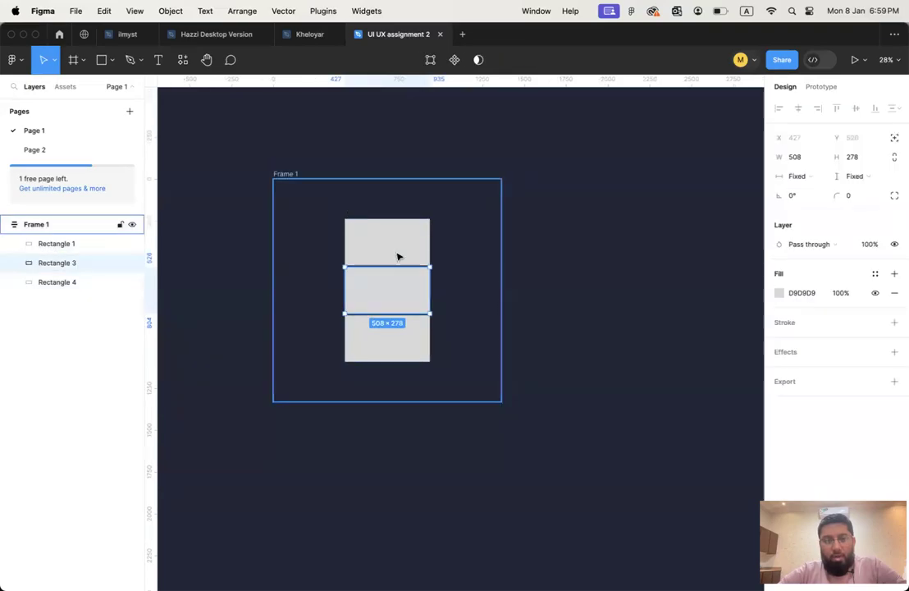
Step: Switch the frame to horizontal layout and try top center, center and bottom center alignment, finishing with top center
left_click(288, 174)
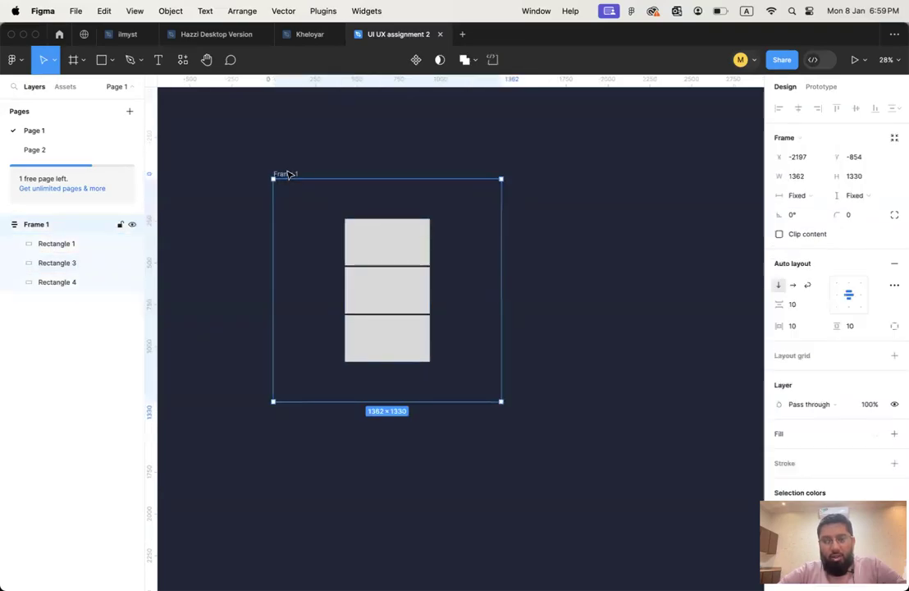
left_click(793, 285)
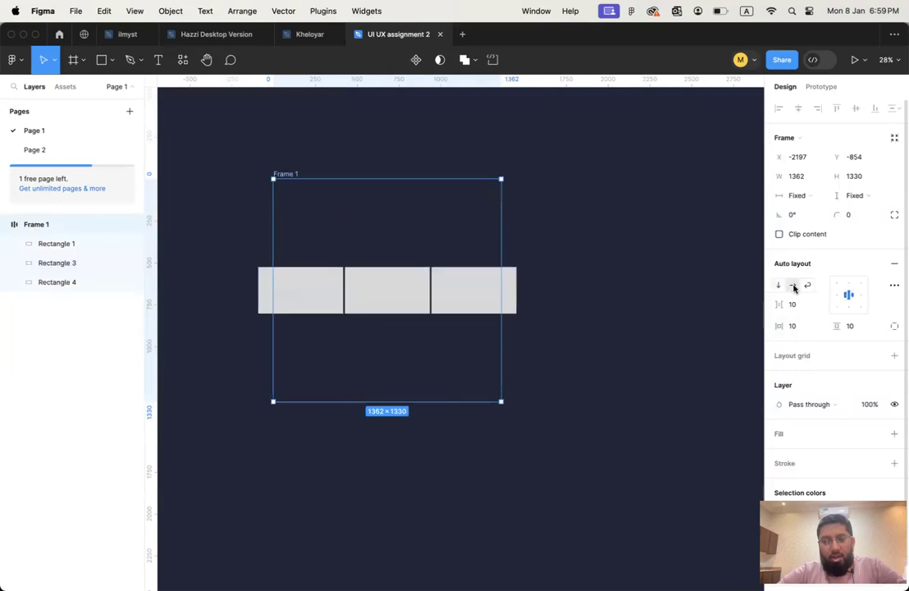
left_click(849, 285)
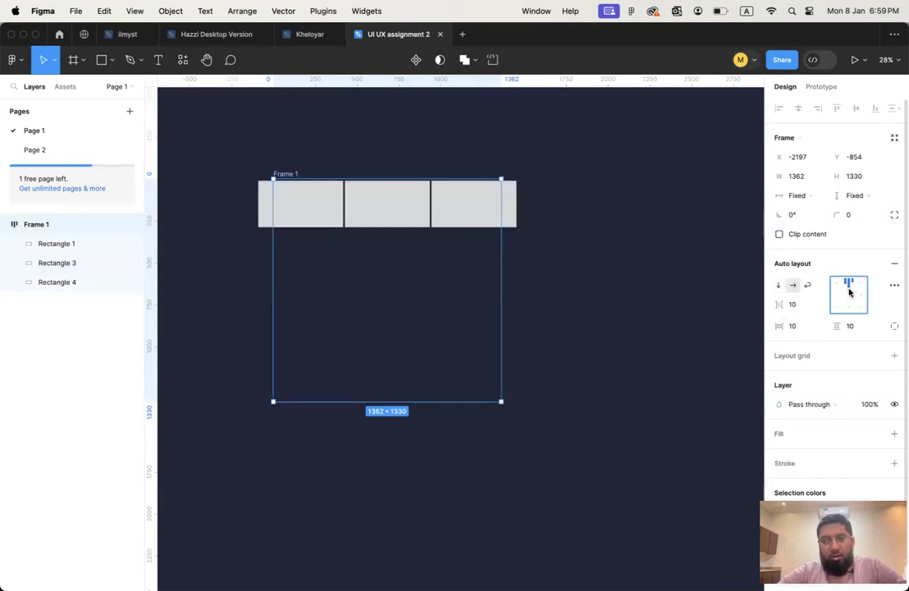
left_click(850, 295)
left_click(850, 308)
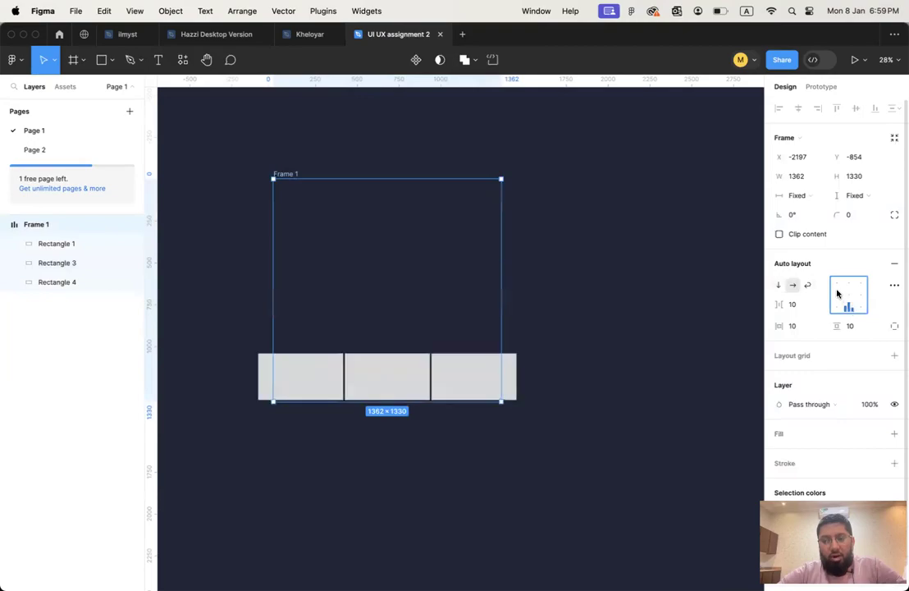
left_click(847, 285)
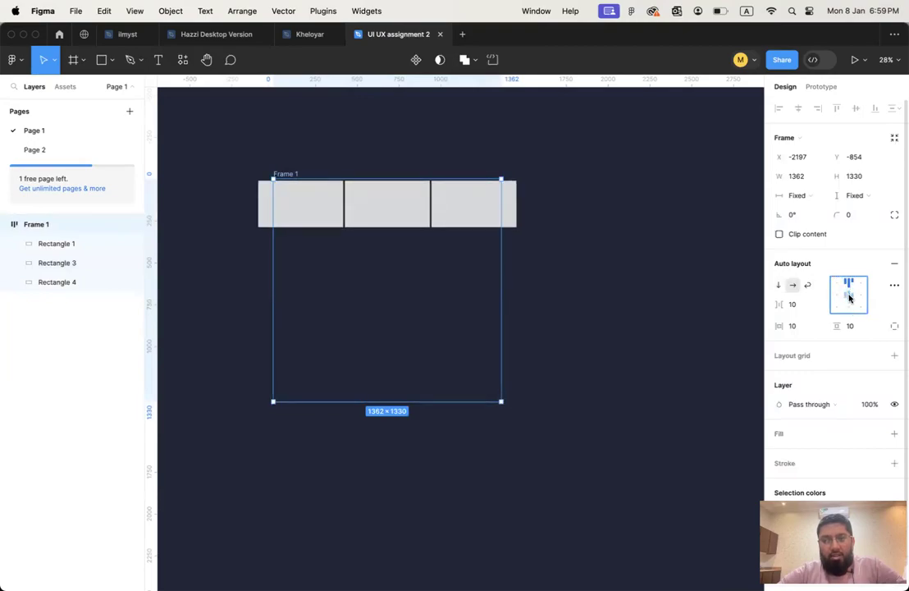
left_click(849, 296)
left_click(848, 284)
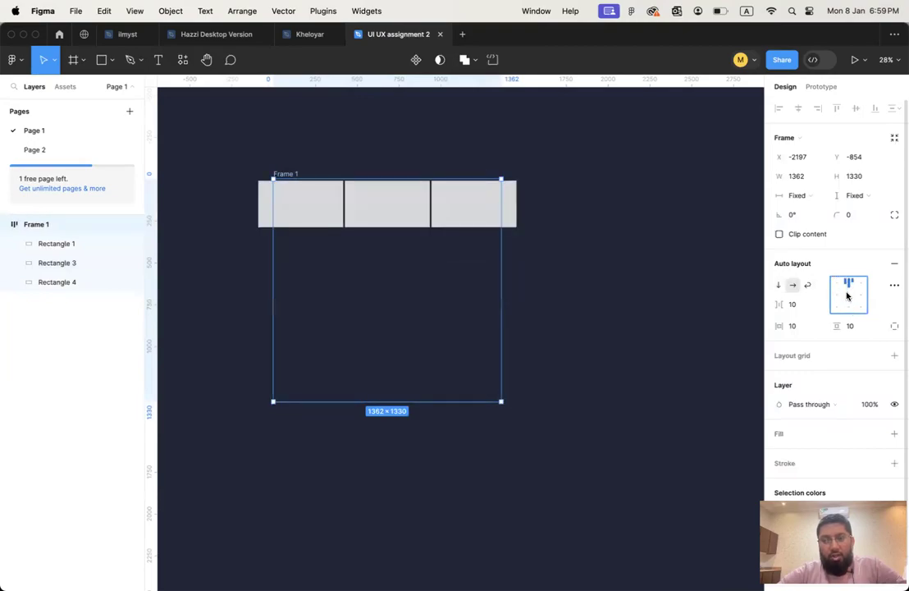
Step: Alternate the frame's auto layout direction between vertical and horizontal several times to compare the arrangements, finishing with horizontal
left_click(779, 285)
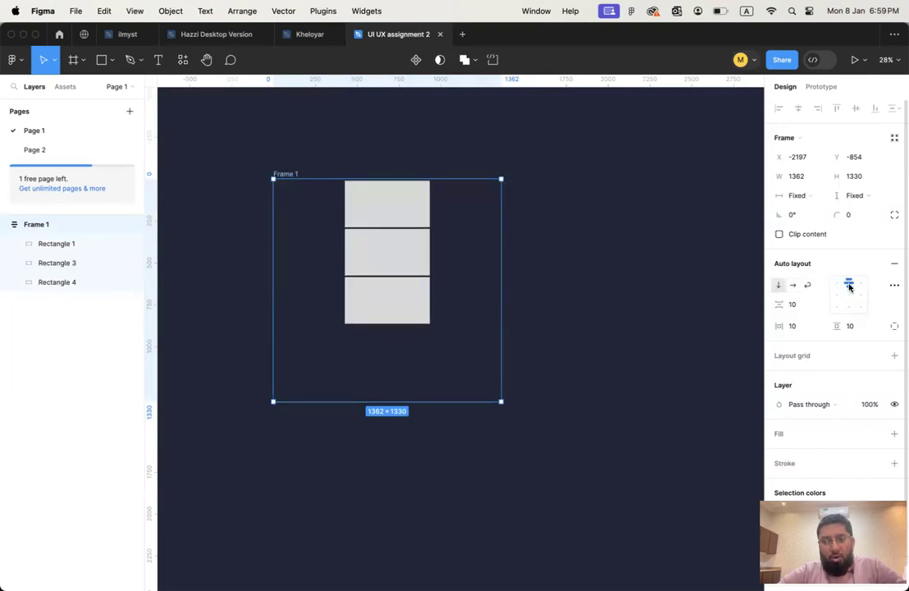
left_click(793, 286)
left_click(779, 286)
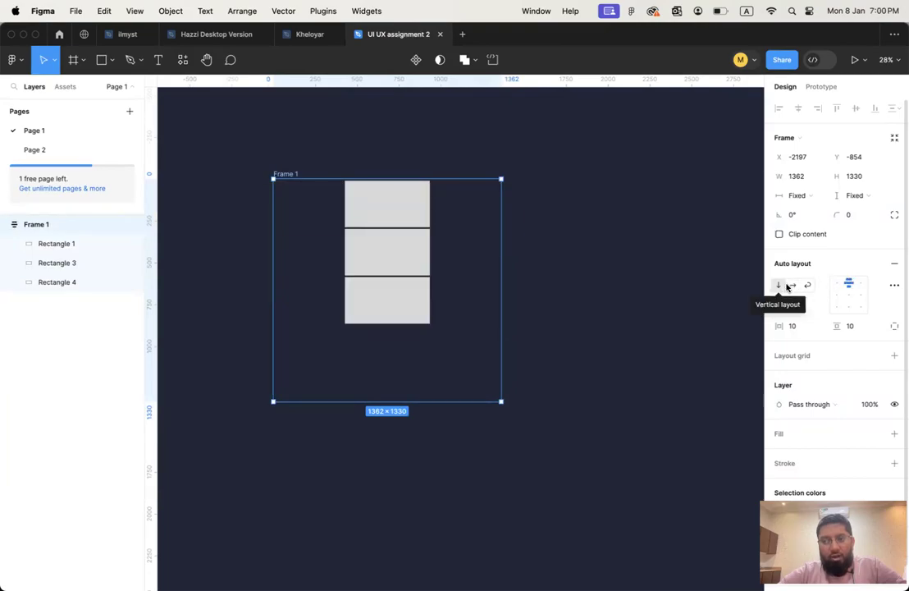
left_click(792, 286)
left_click(781, 286)
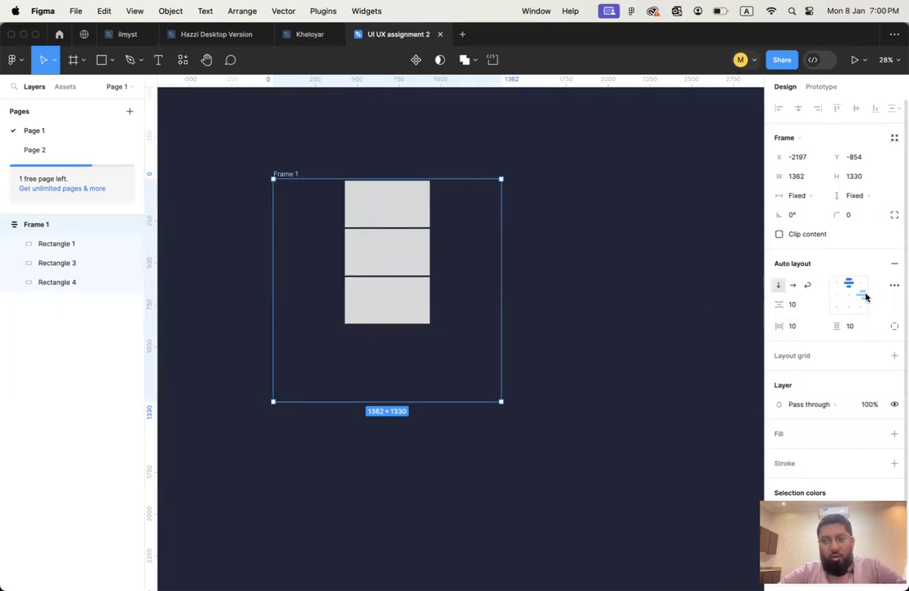
left_click(793, 285)
left_click(780, 285)
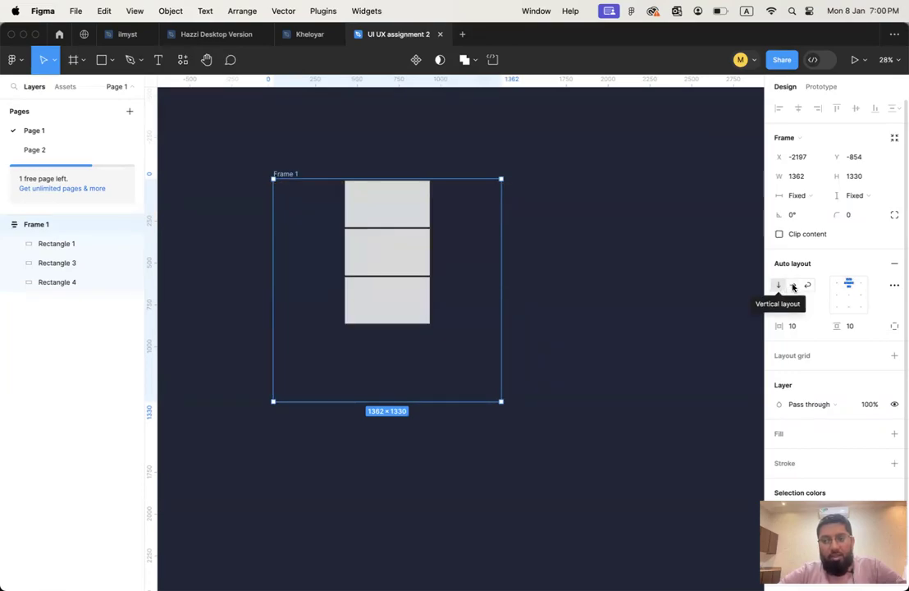
left_click(792, 286)
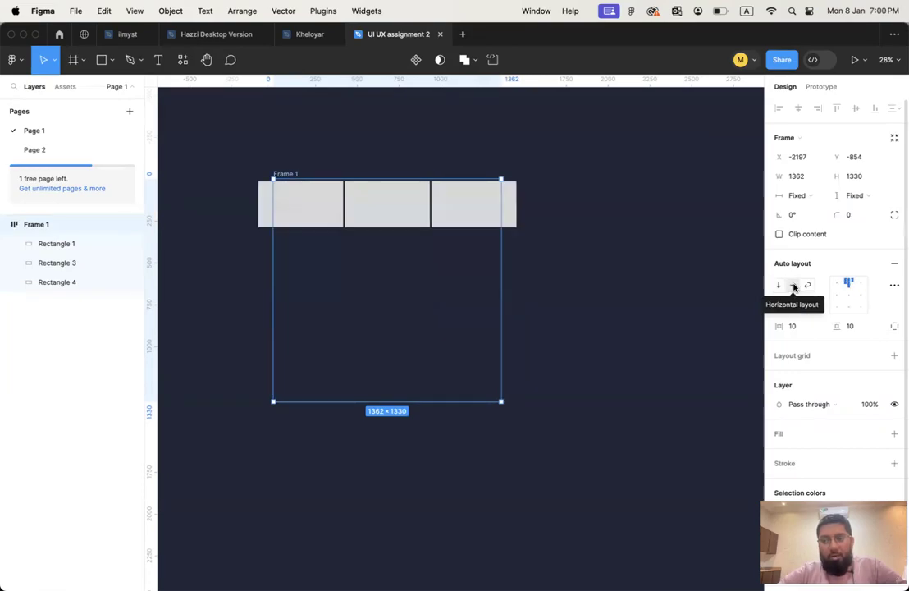
Step: Align the horizontal row of rectangles to the center and bottom center of the frame, and return it to top center
left_click(848, 296)
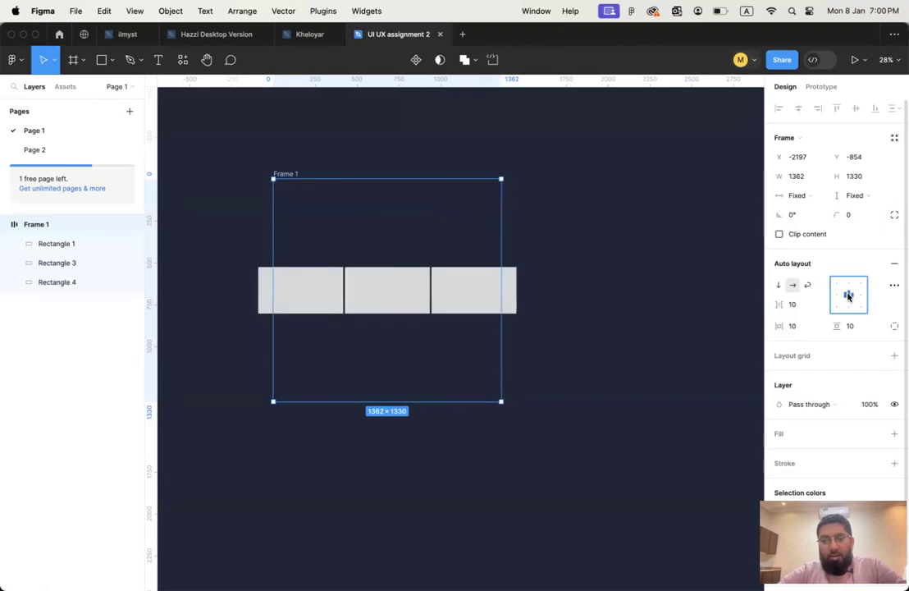
left_click(849, 306)
left_click(848, 296)
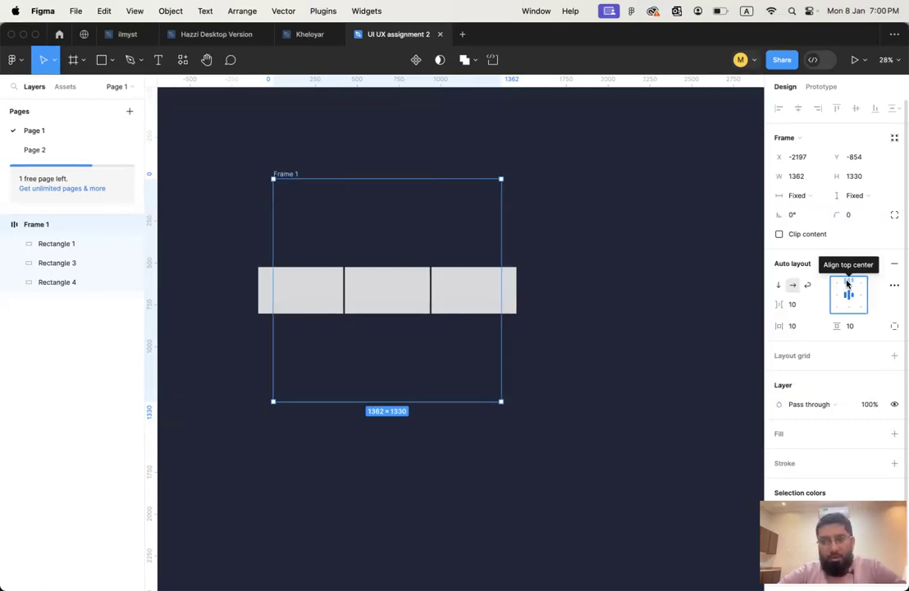
left_click(848, 284)
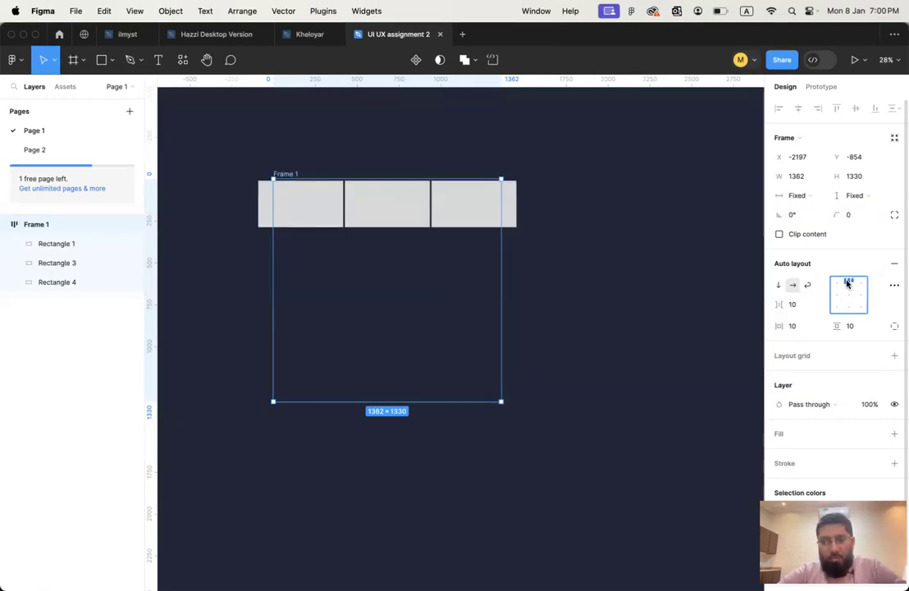
Step: Set the frame's layout direction to vertical and back to horizontal, then deselect and reselect the frame
left_click(777, 285)
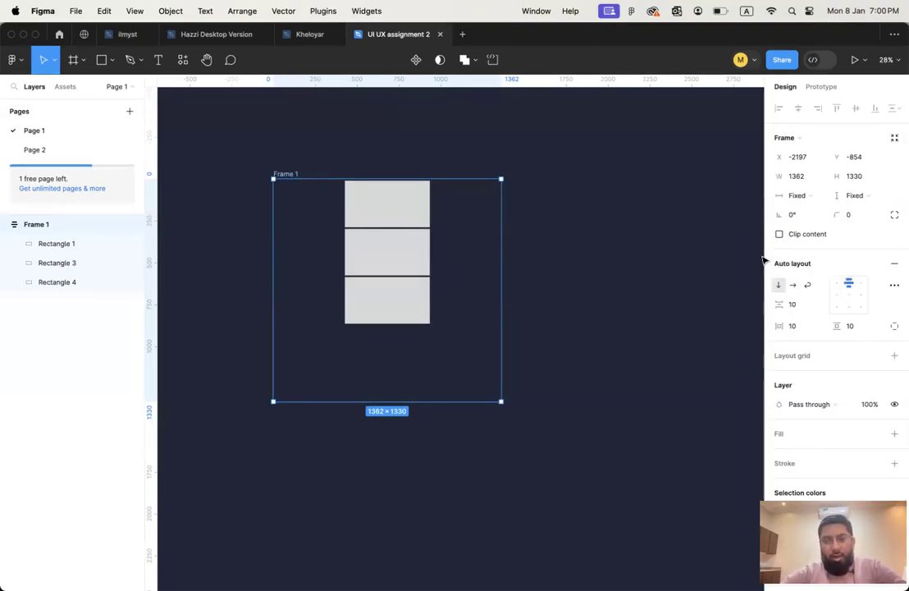
left_click(792, 285)
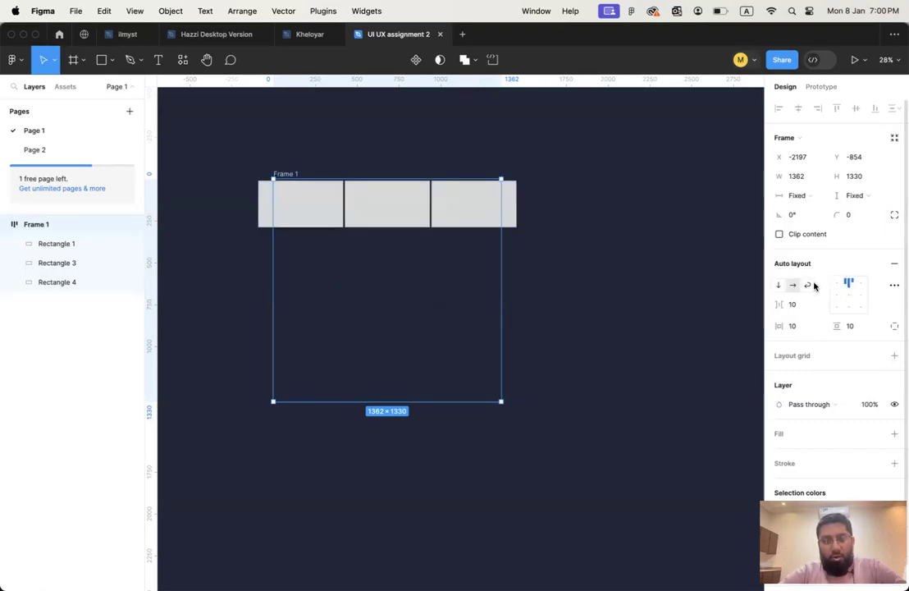
left_click(301, 167)
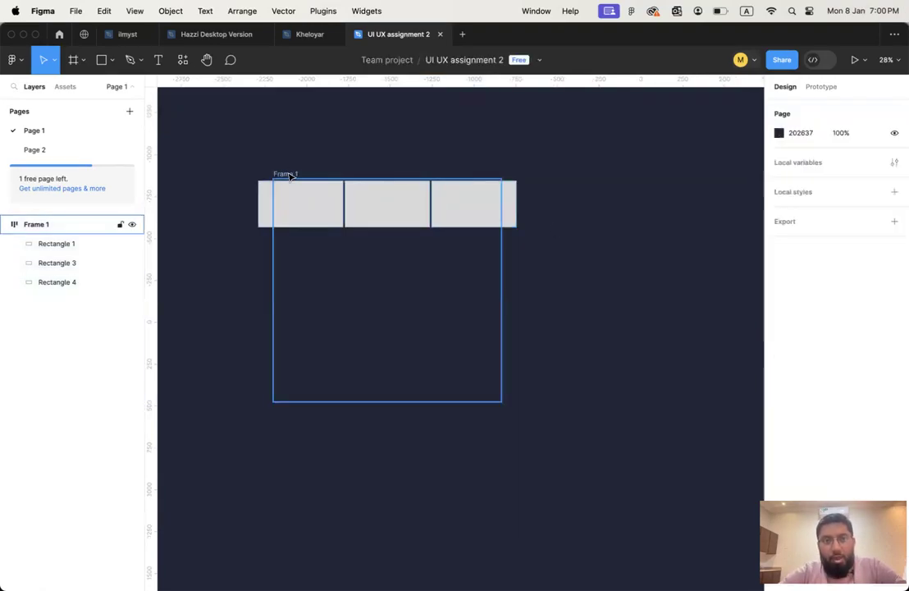
left_click(283, 174)
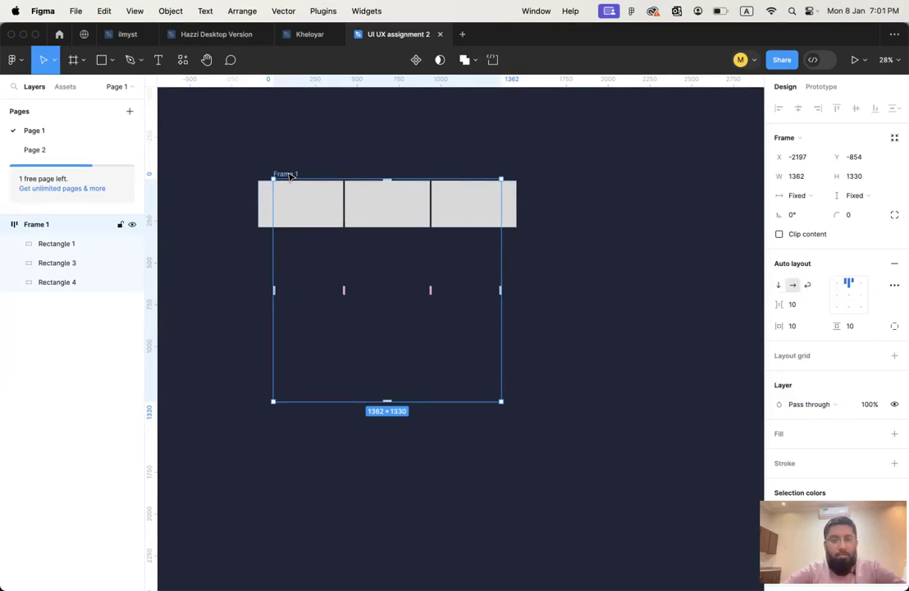
Step: Switch to Chrome, open daraz.pk in a new tab, and view its home page down to the category row and Flash Sale section
key("super+Tab")
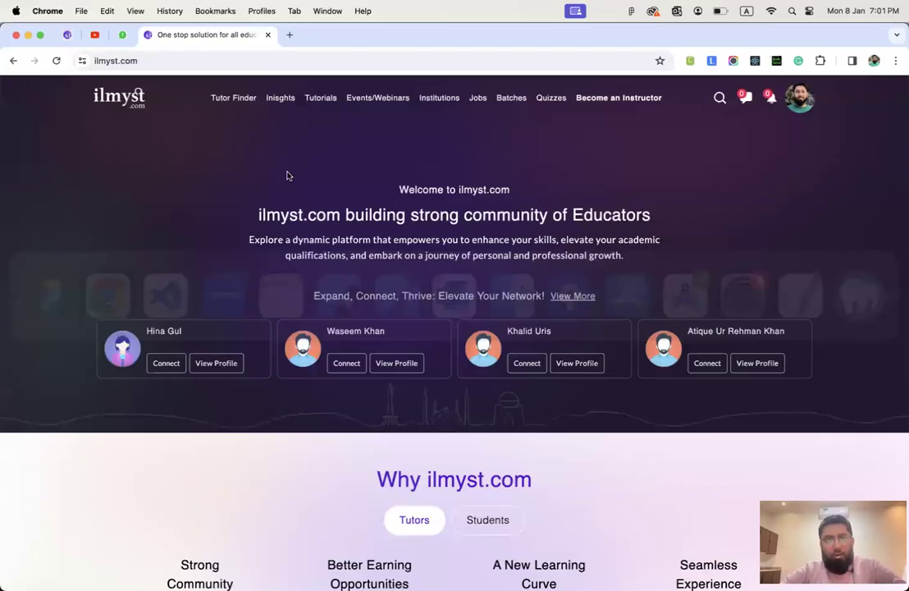
key("super+t")
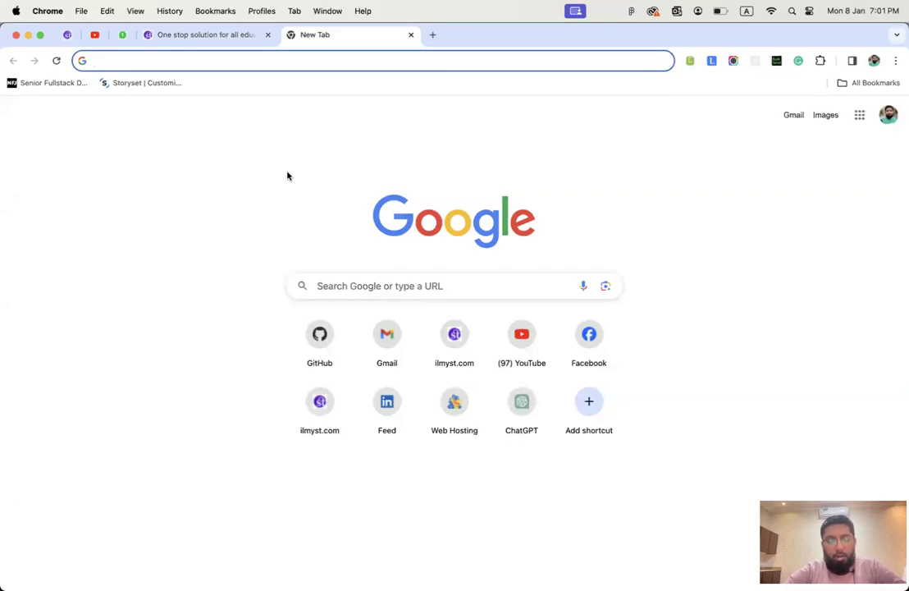
type("daraz")
key("Right")
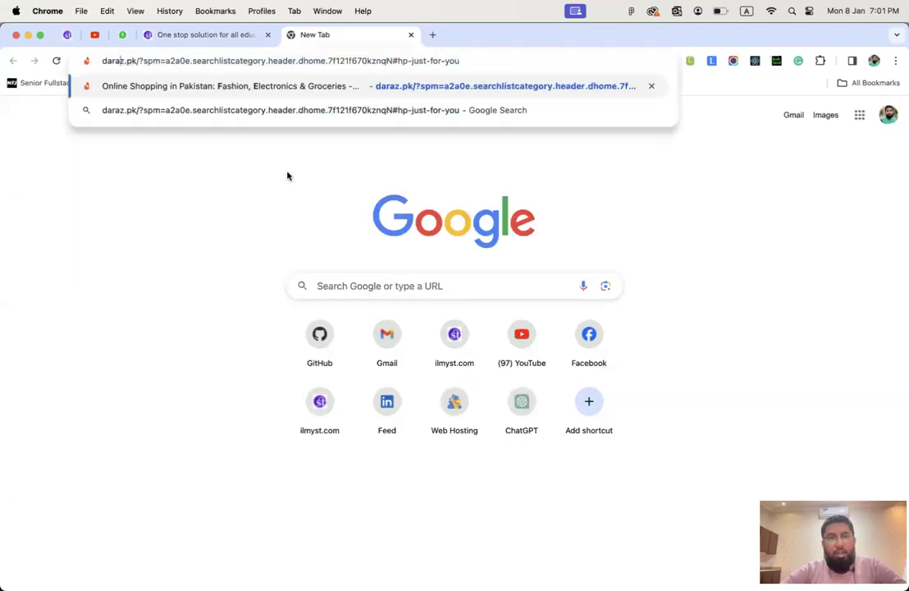
type(".pk")
key("Return")
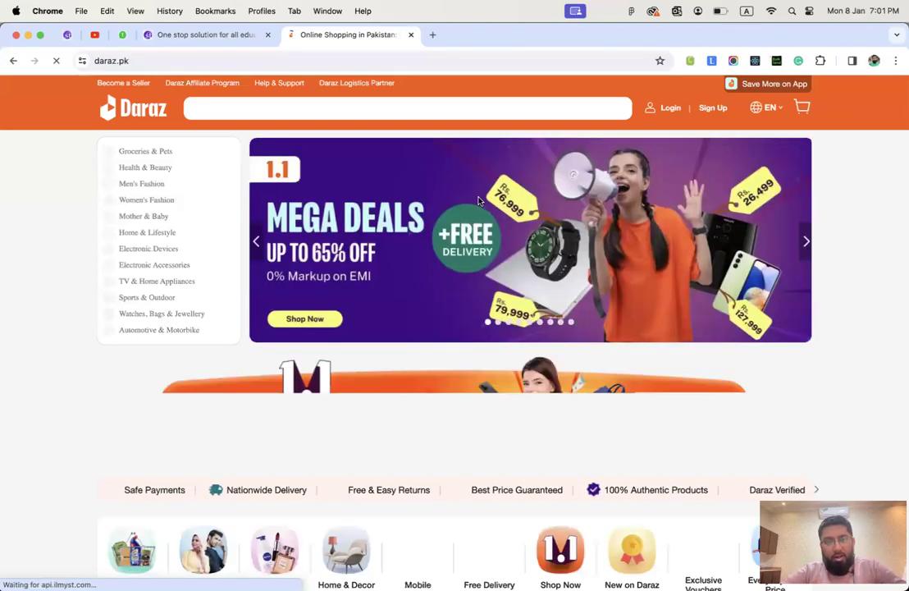
scroll(479, 200, "down", 3)
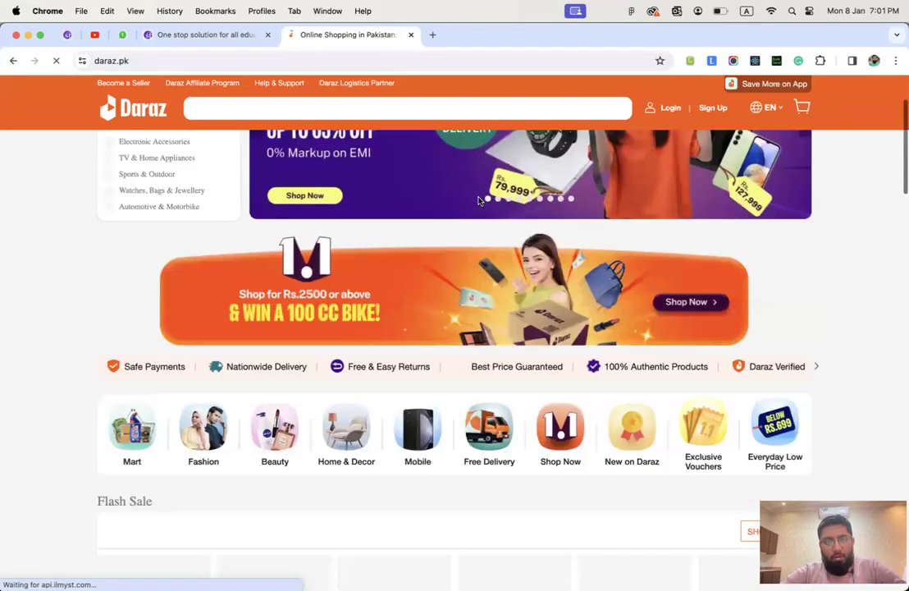
scroll(480, 201, "down", 4)
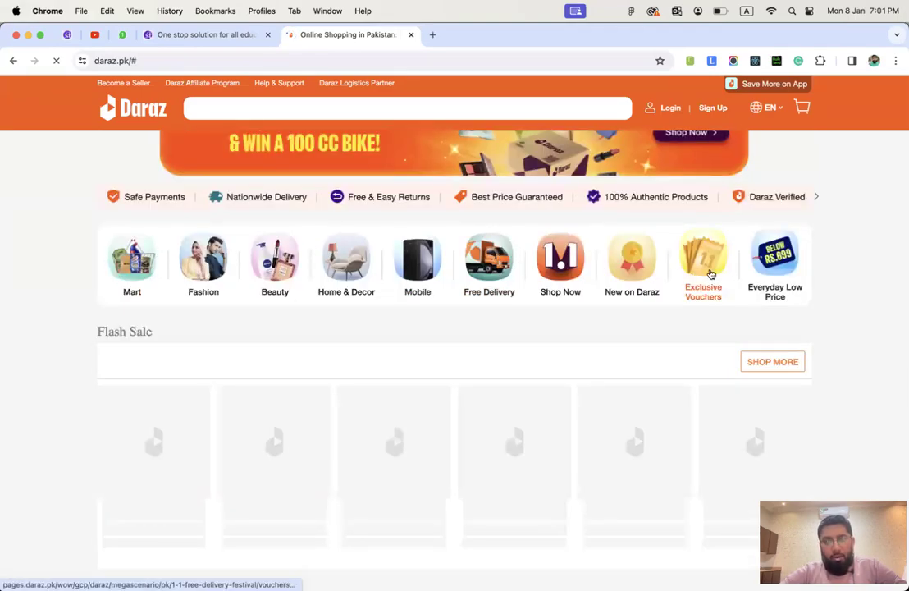
Step: Examine the Daraz home page's banner, category row, Flash Sale products and Categories grid, highlighting the Flash Sale heading
scroll(541, 276, "down", 3)
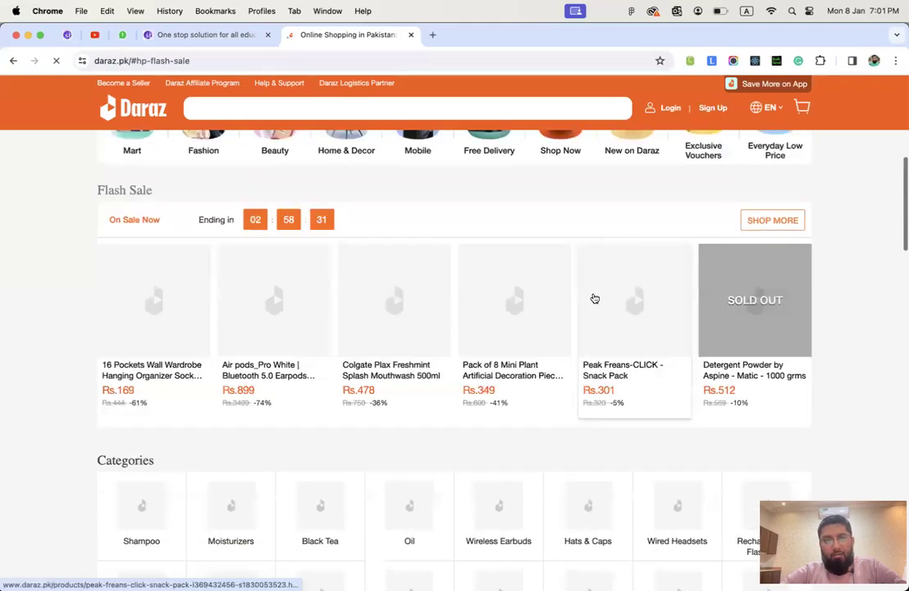
scroll(594, 298, "up", 5)
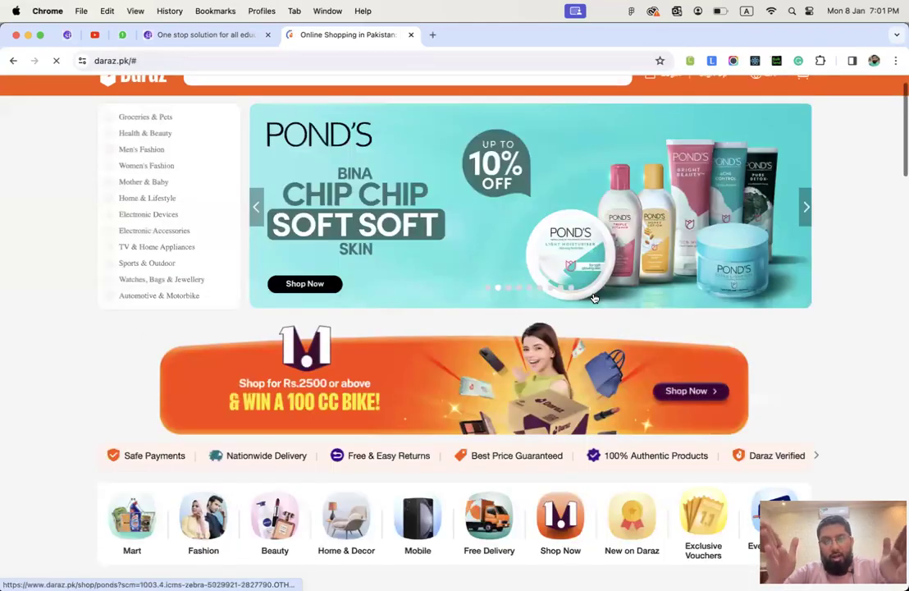
scroll(595, 298, "up", 1)
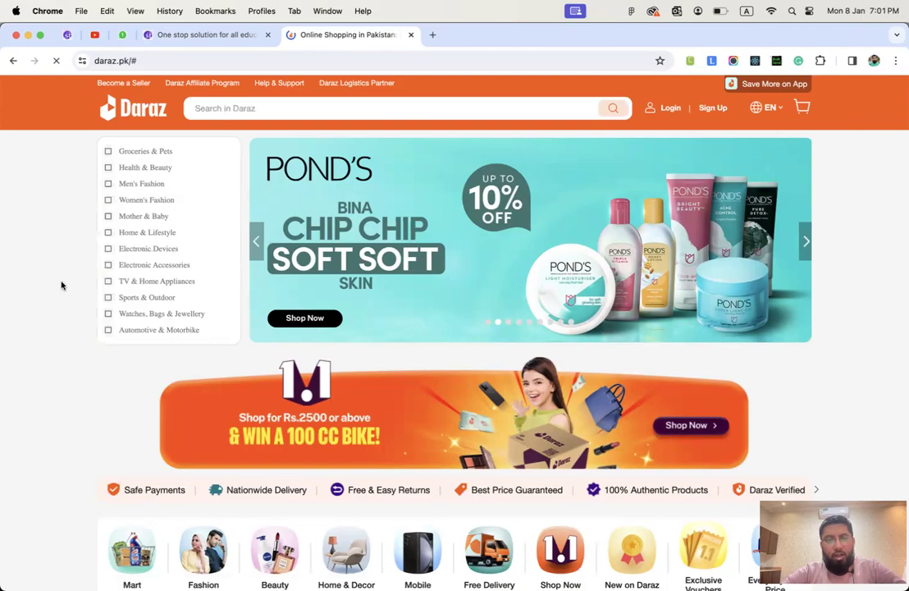
scroll(62, 295, "down", 3)
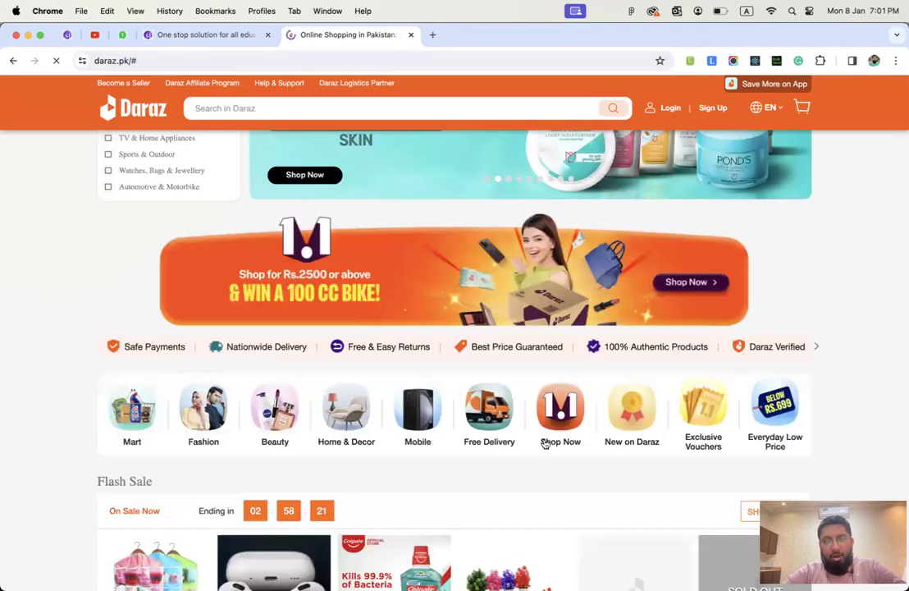
scroll(67, 308, "down", 2)
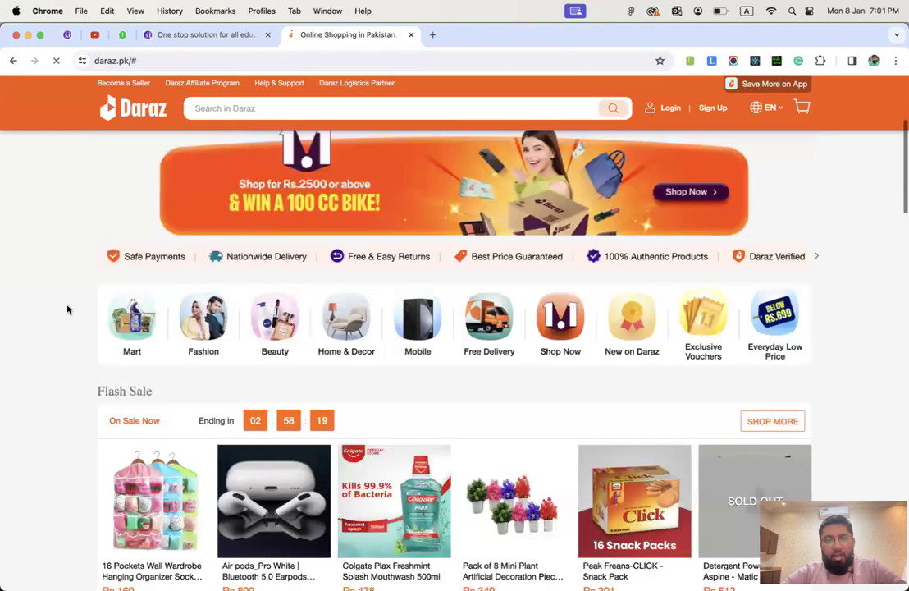
scroll(97, 196, "down", 3)
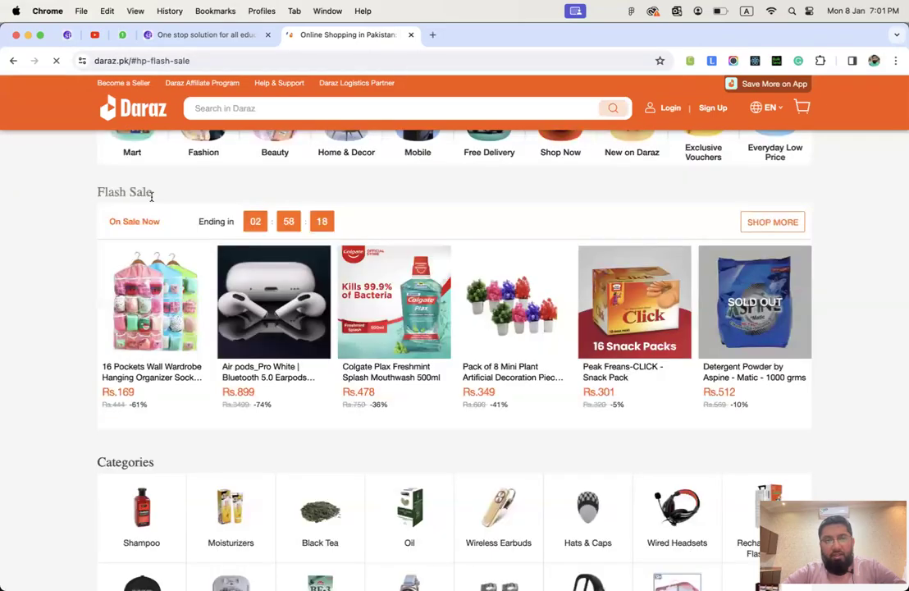
triple_click(85, 279)
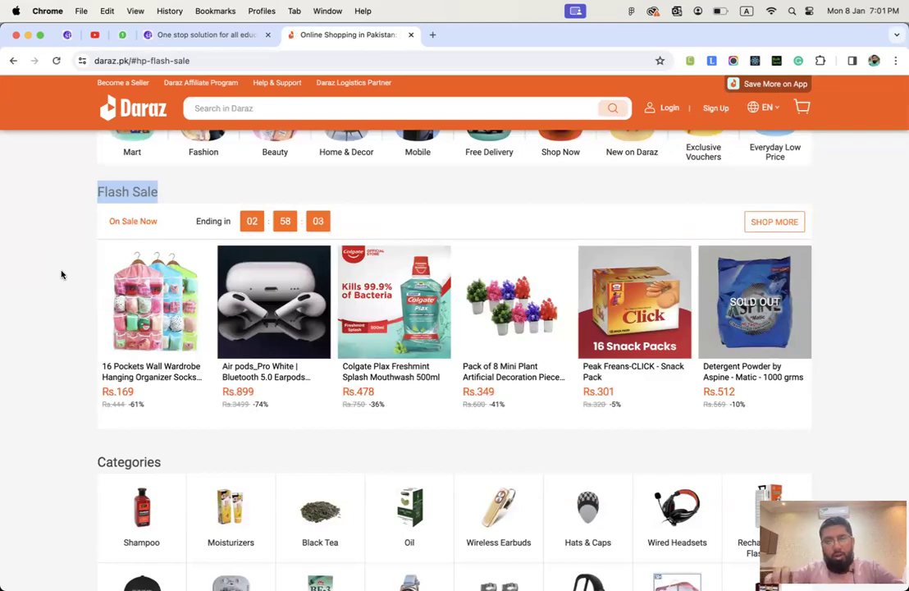
left_click(62, 275)
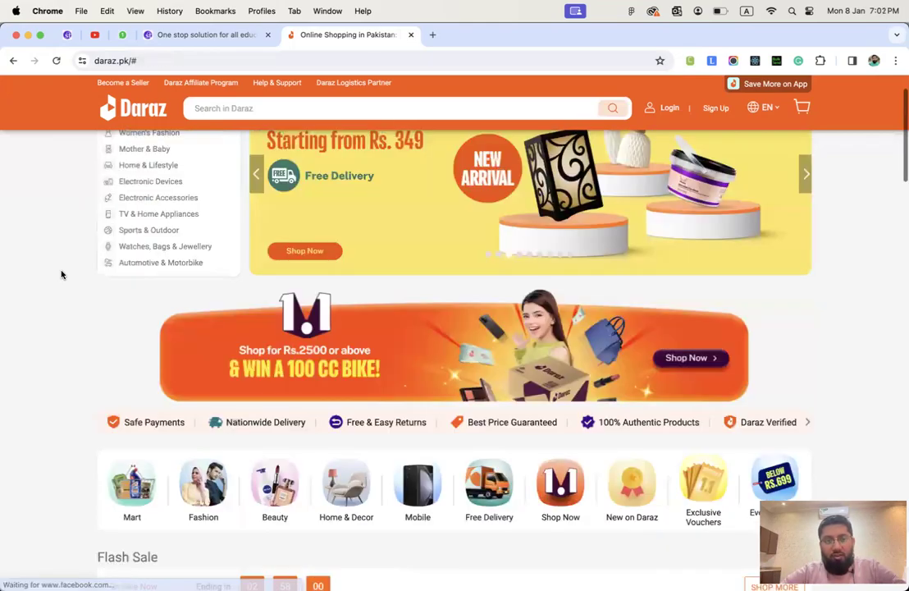
Step: Switch to Figma and delete the existing frame from the canvas
key("super+Tab")
left_click(279, 173)
key("Delete")
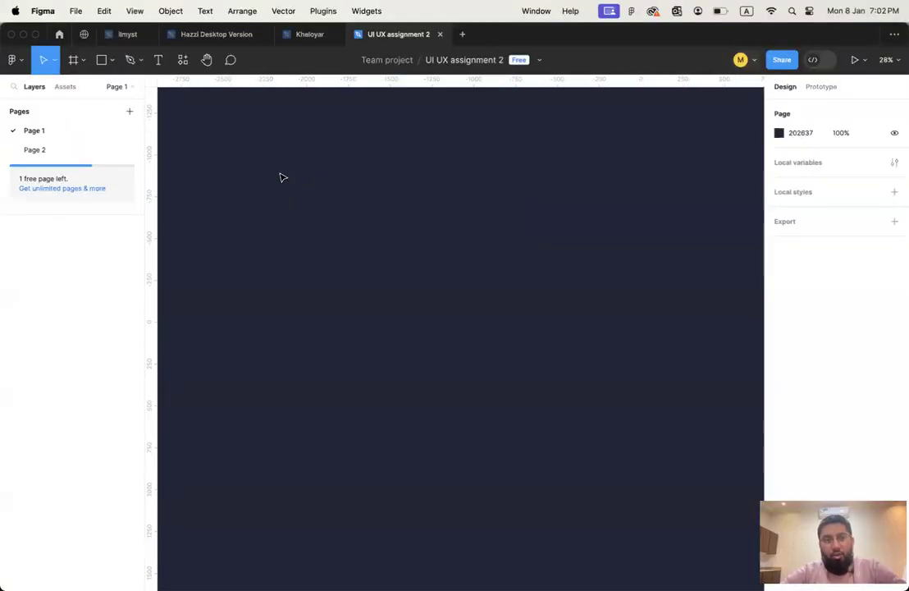
left_click(74, 61)
left_click(102, 62)
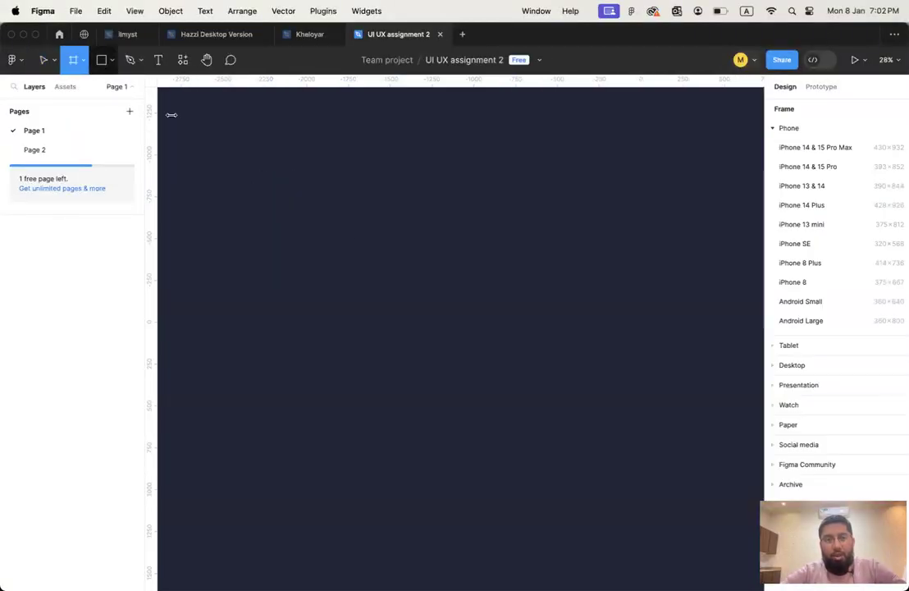
left_click_drag(271, 163, 692, 252)
left_click_drag(321, 194, 322, 203)
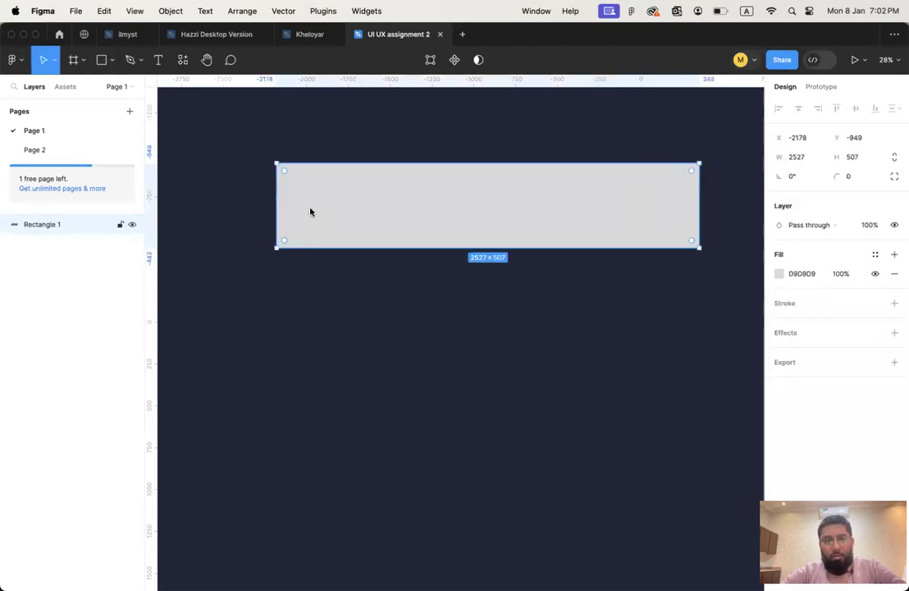
left_click_drag(418, 203, 394, 201)
key("Delete")
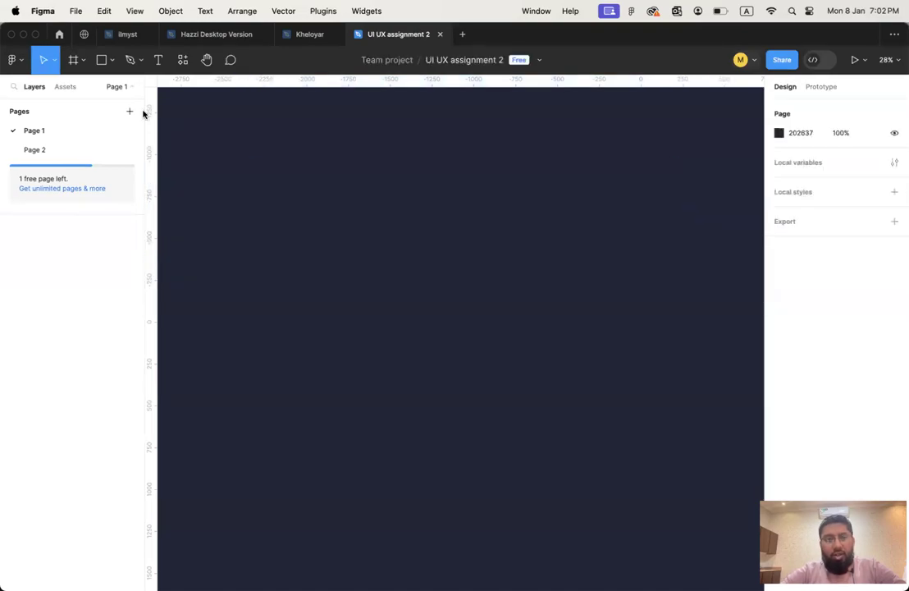
Step: Draw a frame about 1779 × 860, apply auto layout to it and set its width to 1400
left_click(74, 61)
left_click_drag(254, 158, 552, 302)
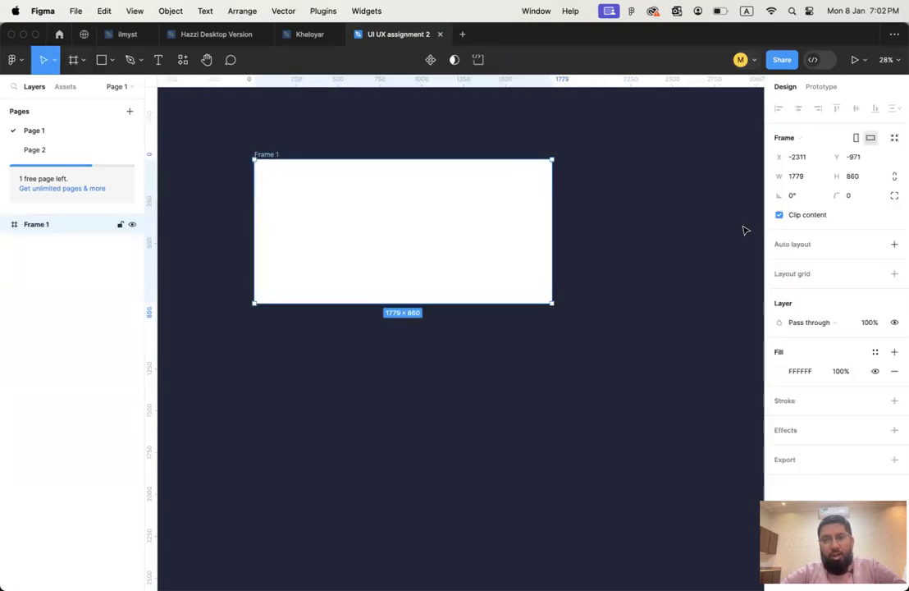
left_click(894, 246)
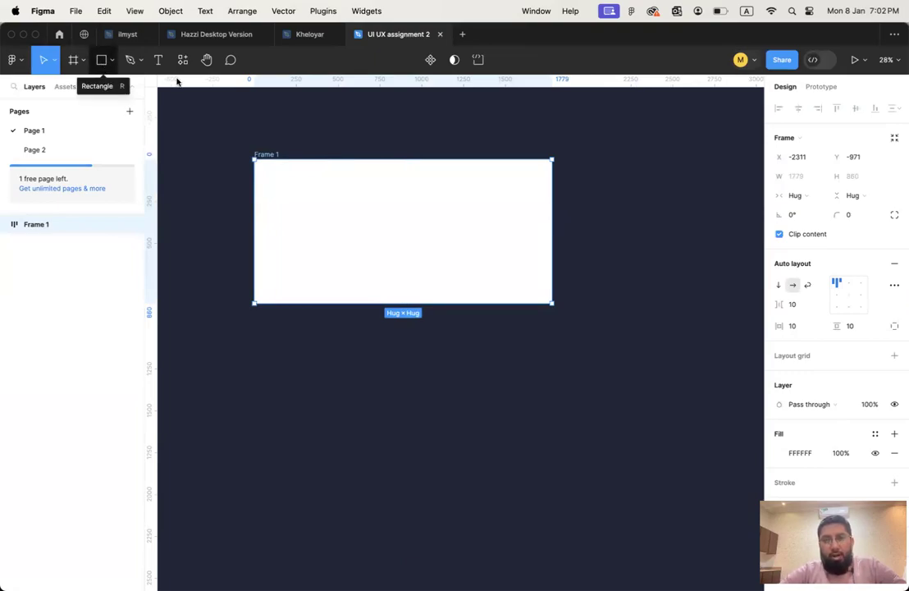
left_click(800, 180)
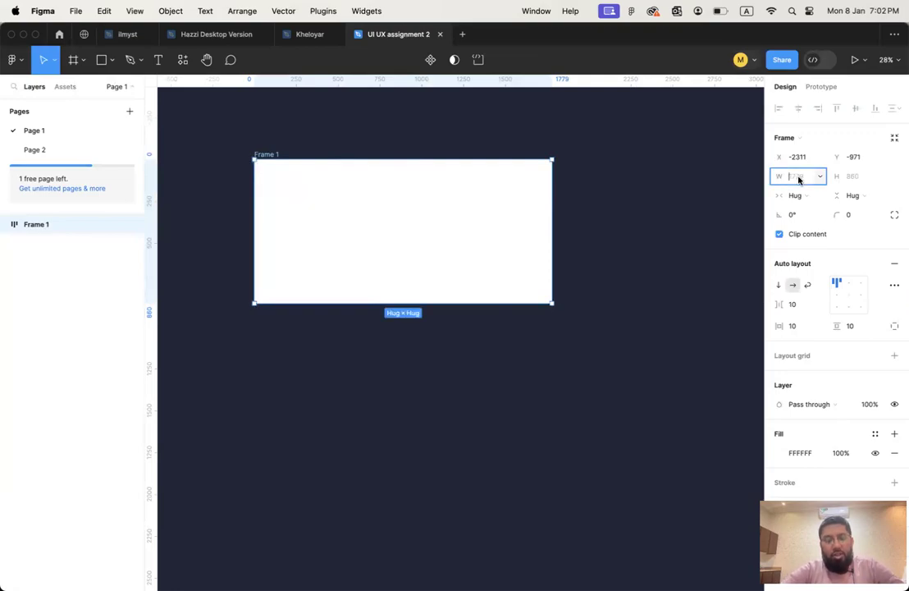
key("Return")
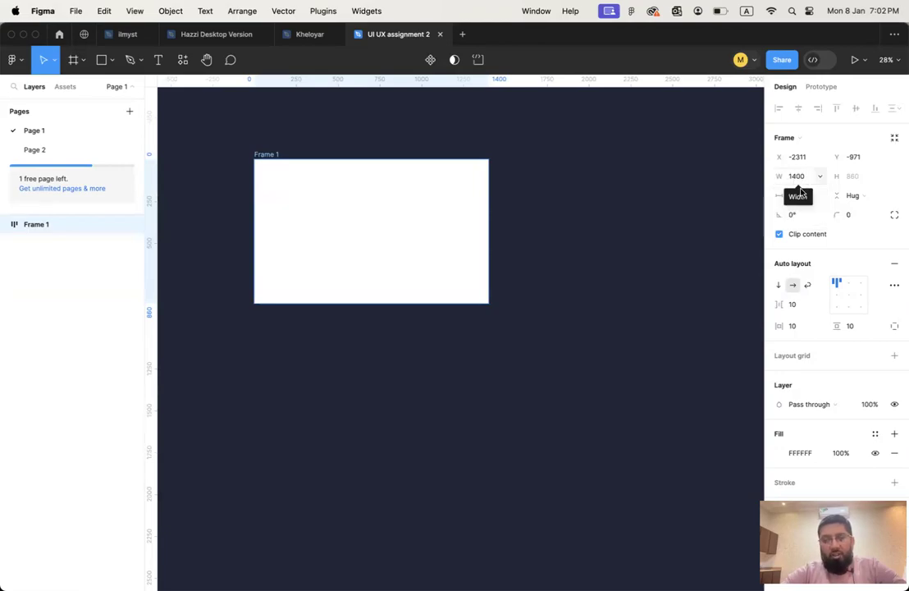
Step: Draw a rectangle about 1193 × 291 inside the auto layout frame
left_click(101, 63)
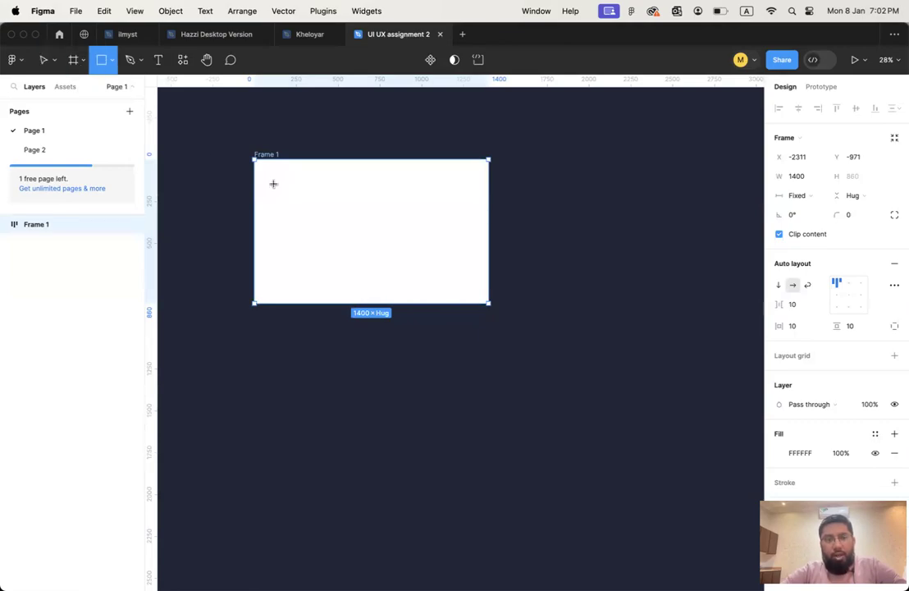
left_click_drag(260, 168, 462, 222)
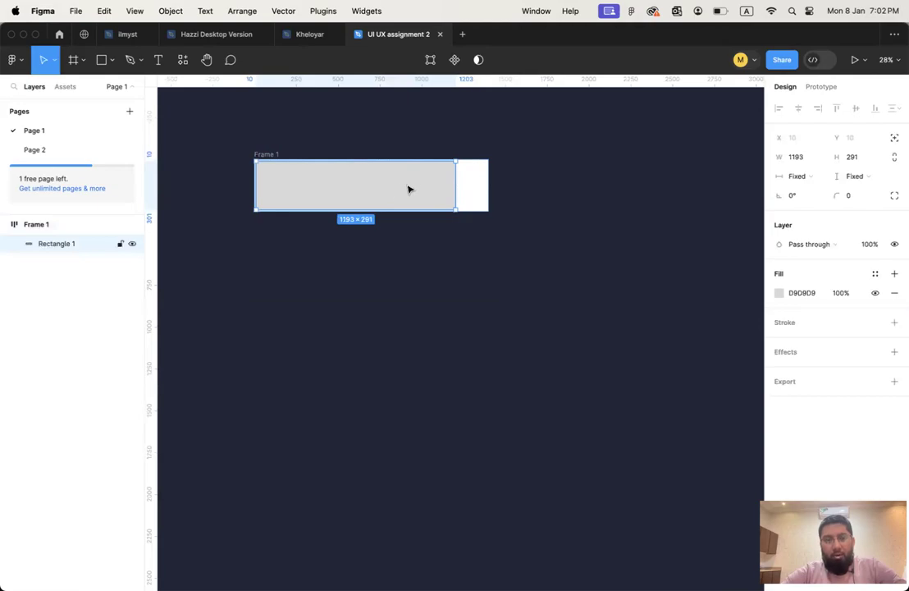
left_click(489, 182)
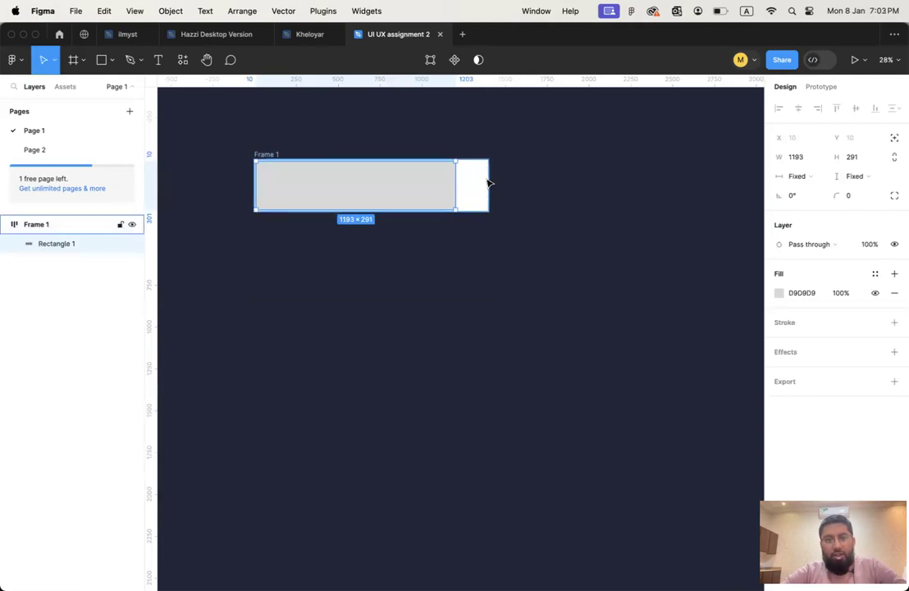
left_click(394, 186)
scroll(393, 186, "up", 5)
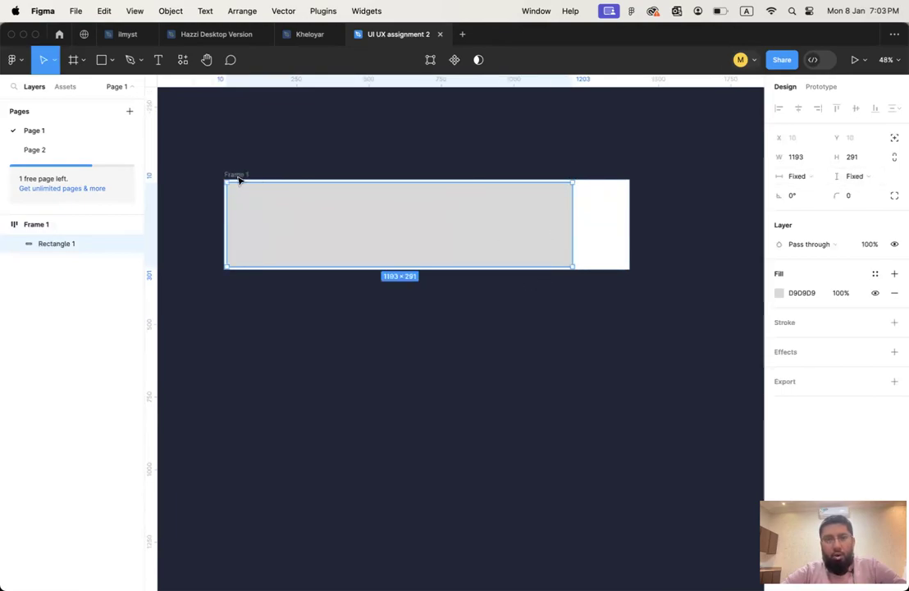
Step: Check the frame's vertical resizing setting, and widen the nested rectangle to about 1342
left_click(234, 174)
key("shift+a")
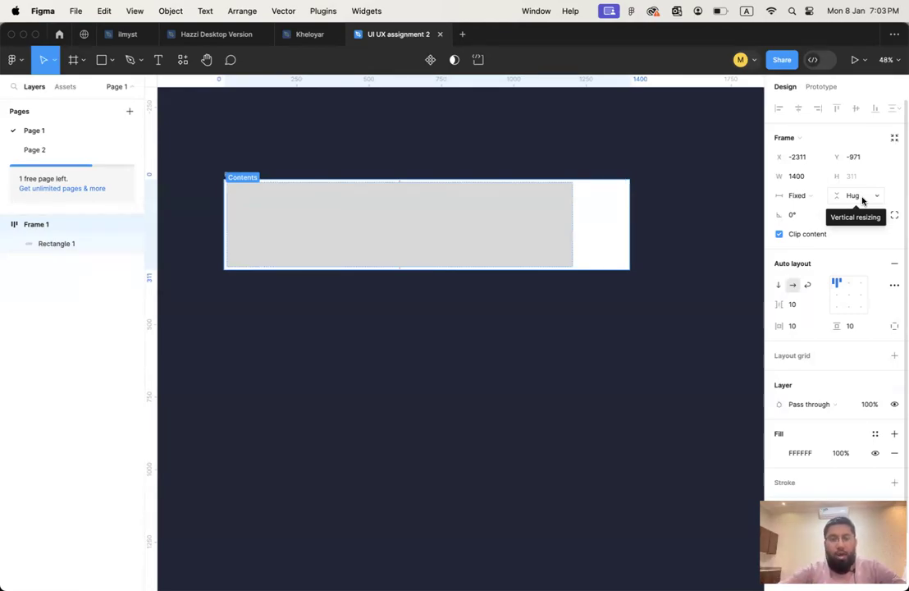
left_click(550, 216)
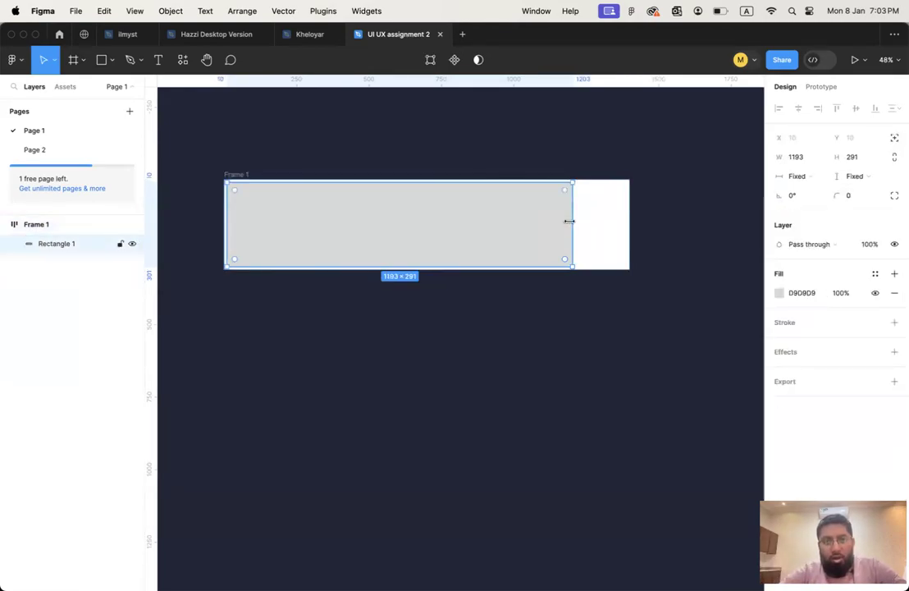
left_click_drag(568, 221, 615, 207)
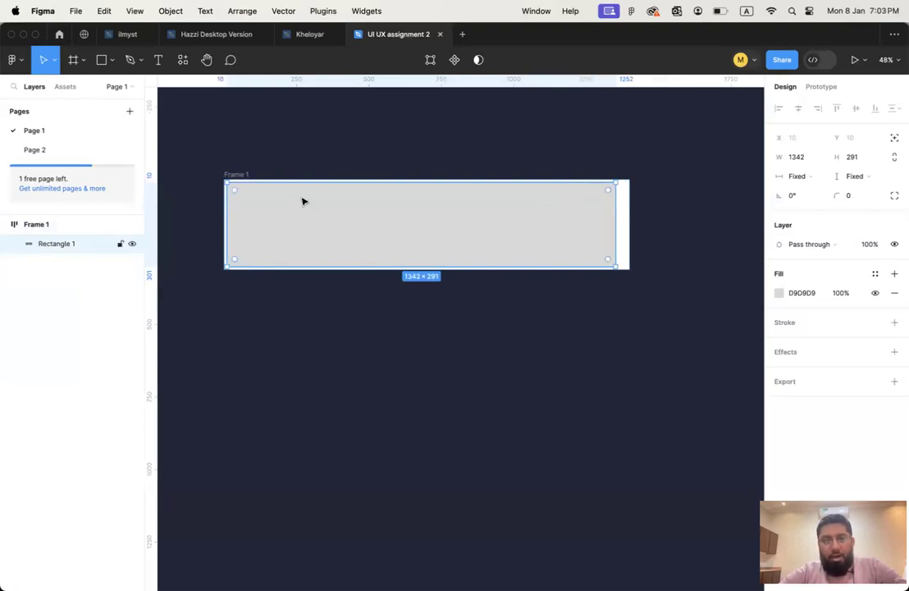
scroll(472, 211, "up", 3)
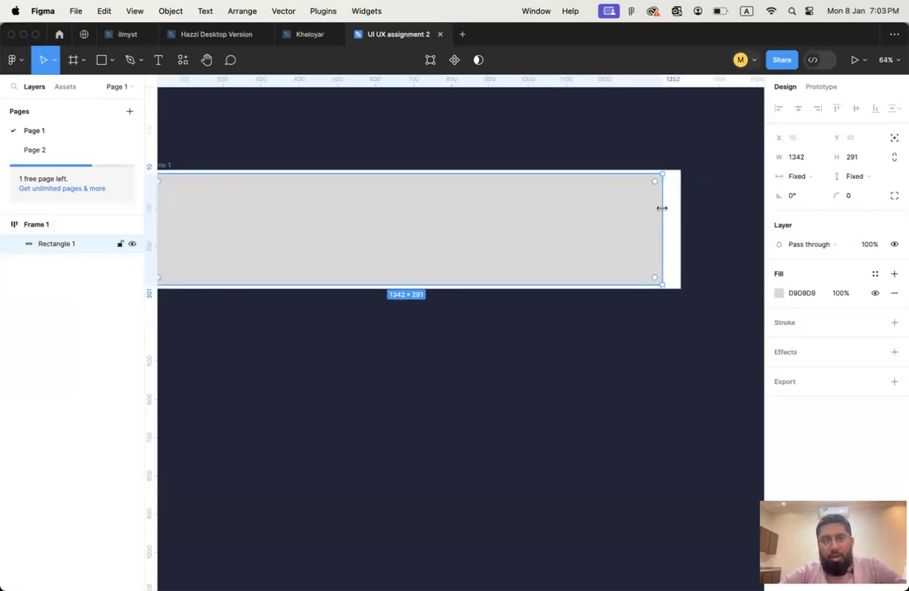
scroll(677, 197, "down", 5)
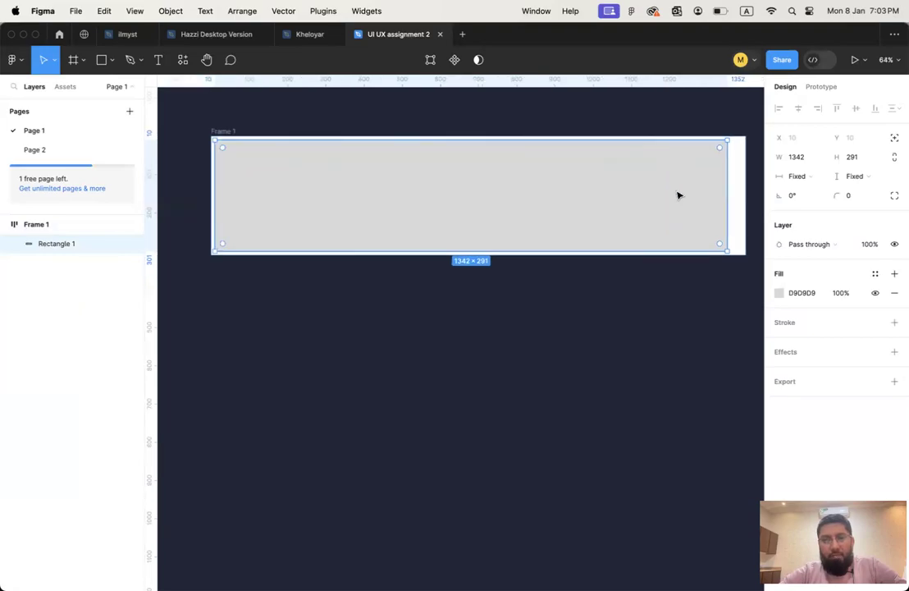
Step: Shrink the nested rectangle's width to about 552 and view its horizontal resizing options
scroll(749, 183, "right", 4)
scroll(748, 183, "down", 2)
left_click(797, 177)
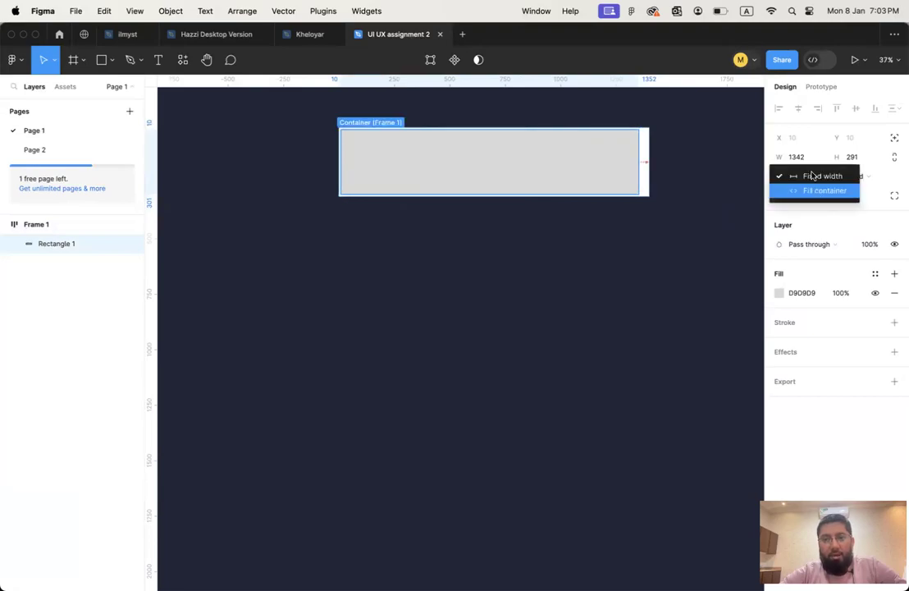
left_click(640, 169)
left_click_drag(636, 164, 463, 163)
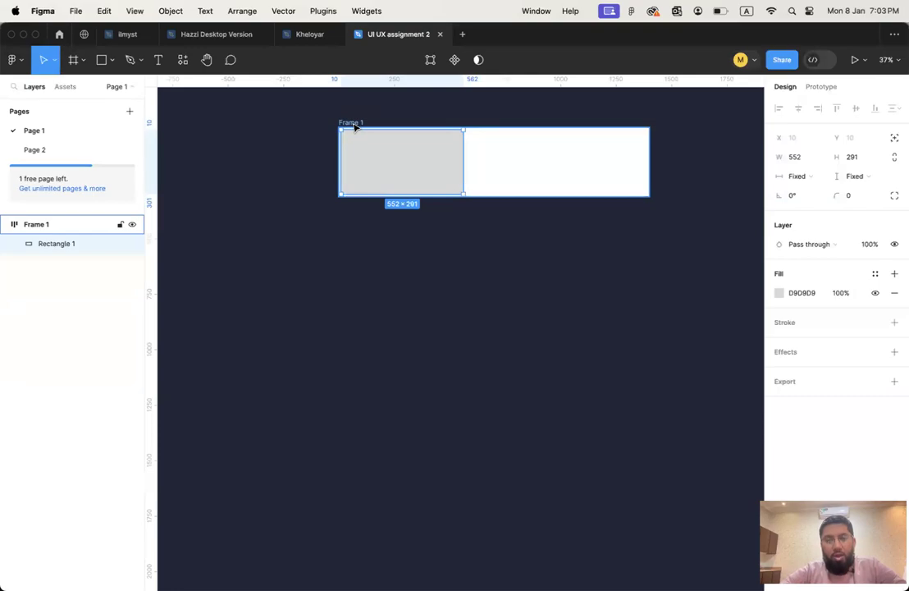
left_click(796, 177)
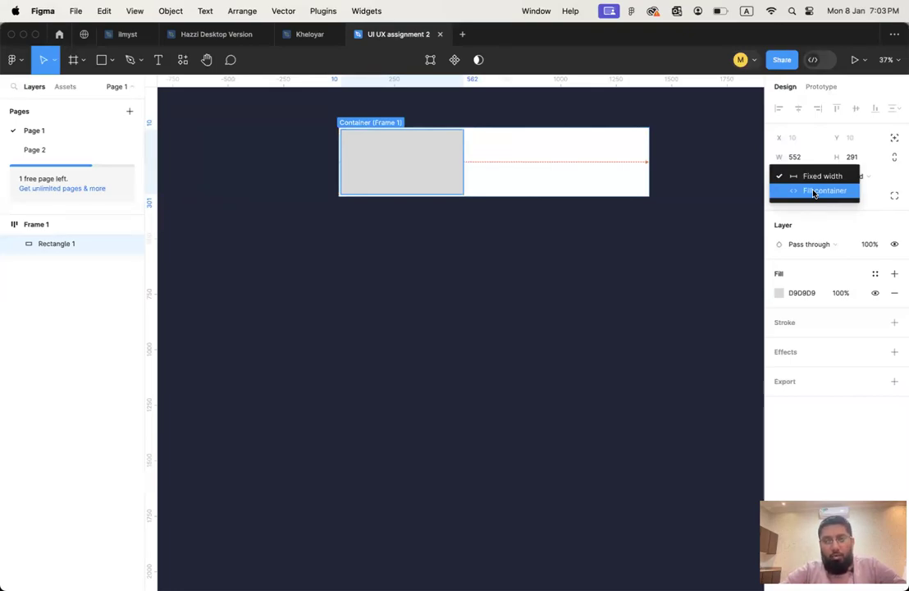
key("Escape")
Step: Draw a rectangle about 1022 × 832 below the frame with another about 919 × 635 inside it, and group the two
key("r")
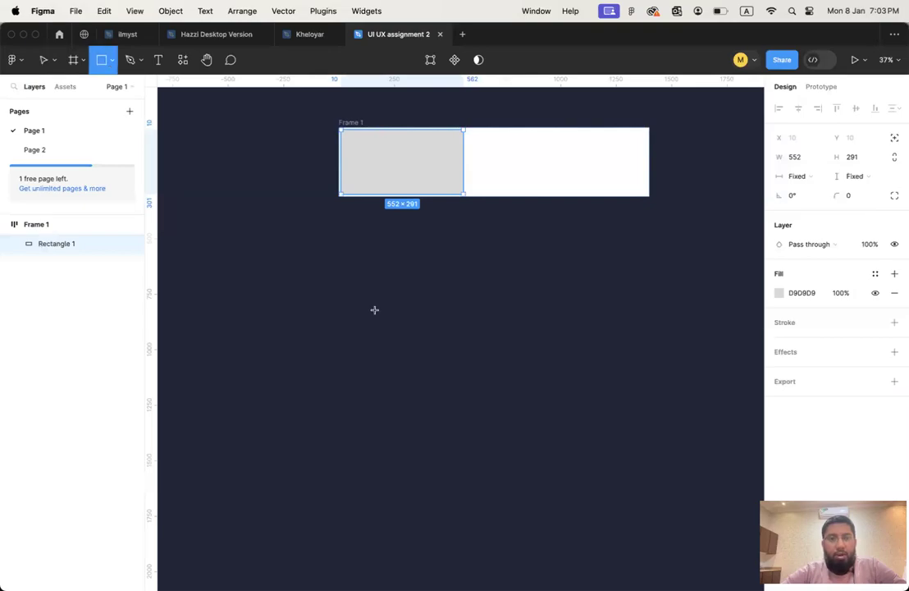
left_click_drag(296, 267, 523, 453)
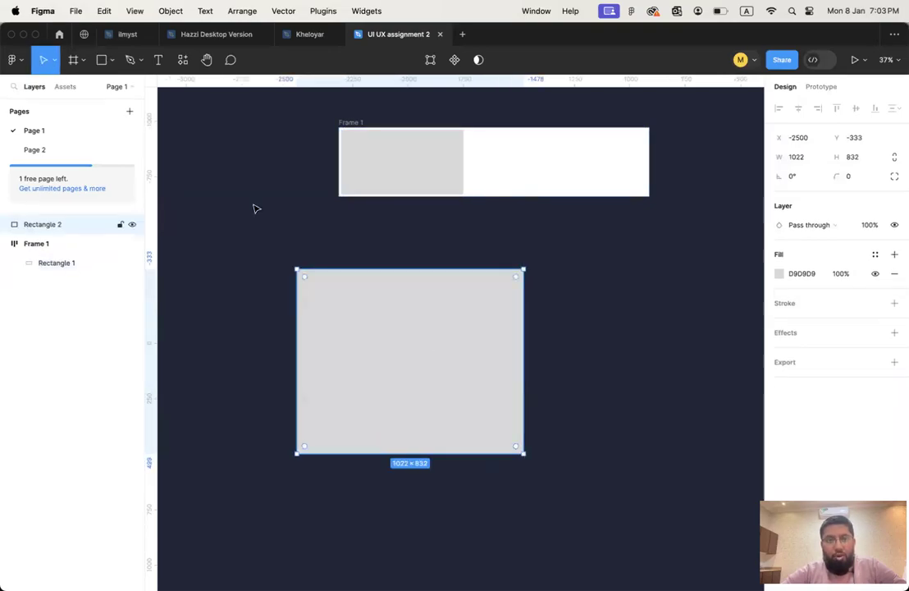
left_click(102, 60)
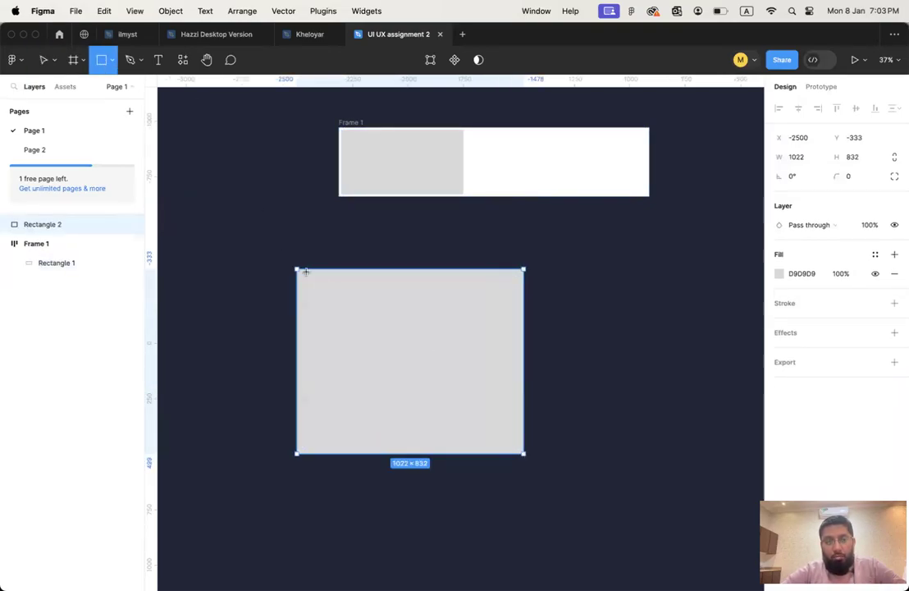
mouse_move(304, 279)
left_mouse_down()
mouse_move(493, 420)
mouse_move(507, 420)
left_mouse_up()
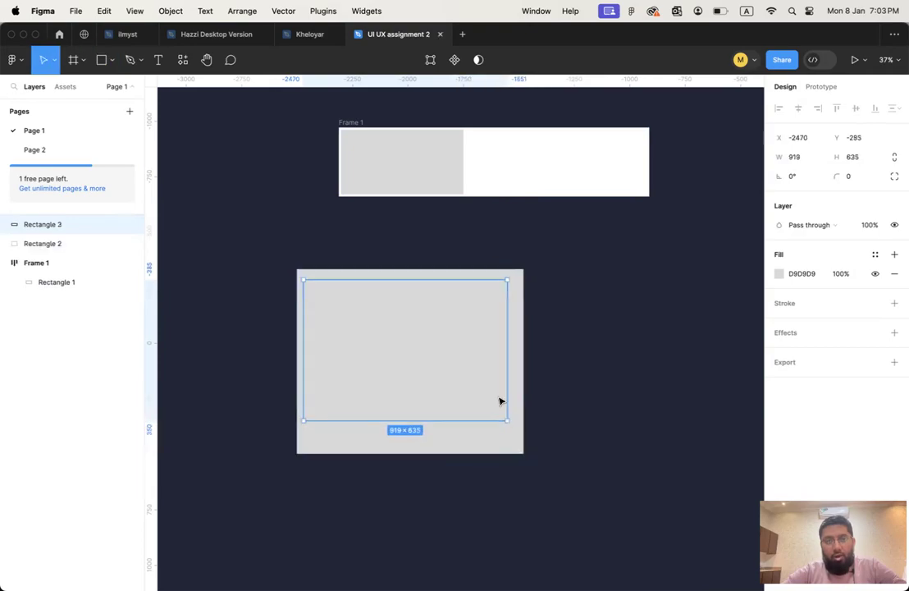
left_click(519, 325, "shift")
key("super+g")
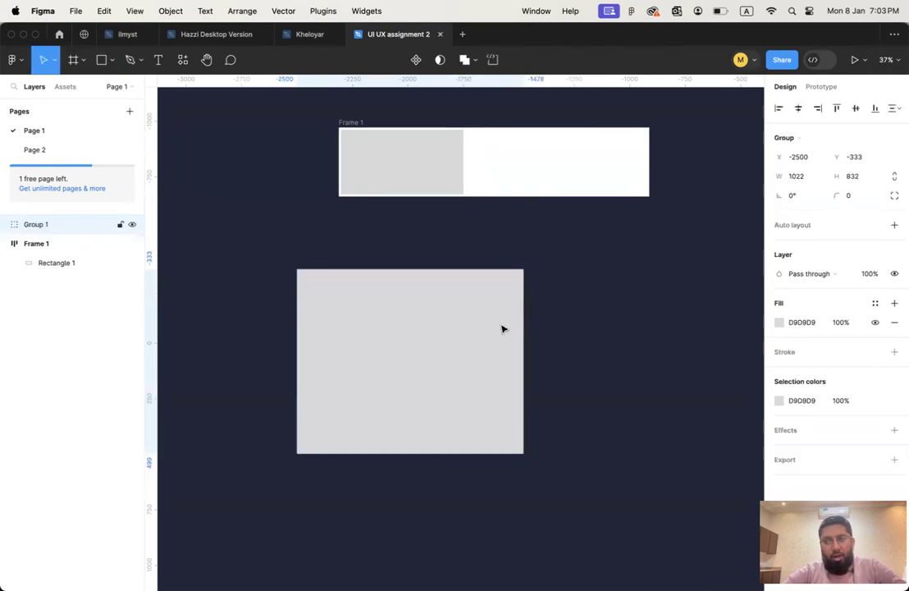
Step: Narrow the inner rectangle of the group to a width of about 643
double_click(457, 330)
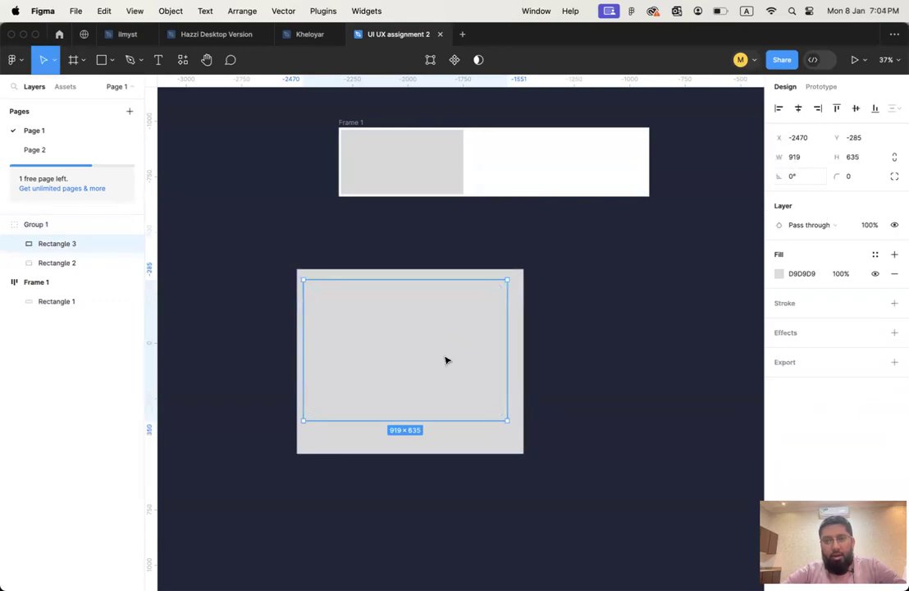
left_click_drag(504, 329, 445, 325)
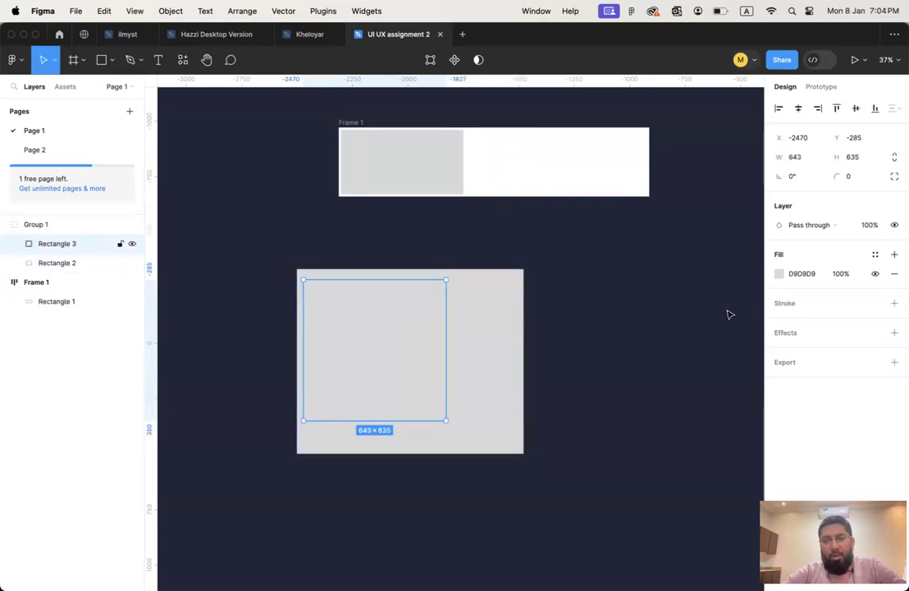
Step: Recolour the group's inner rectangle dark grey so it stands out from the outer rectangle
left_click(779, 273)
left_click_drag(722, 320, 615, 387)
left_click(515, 351)
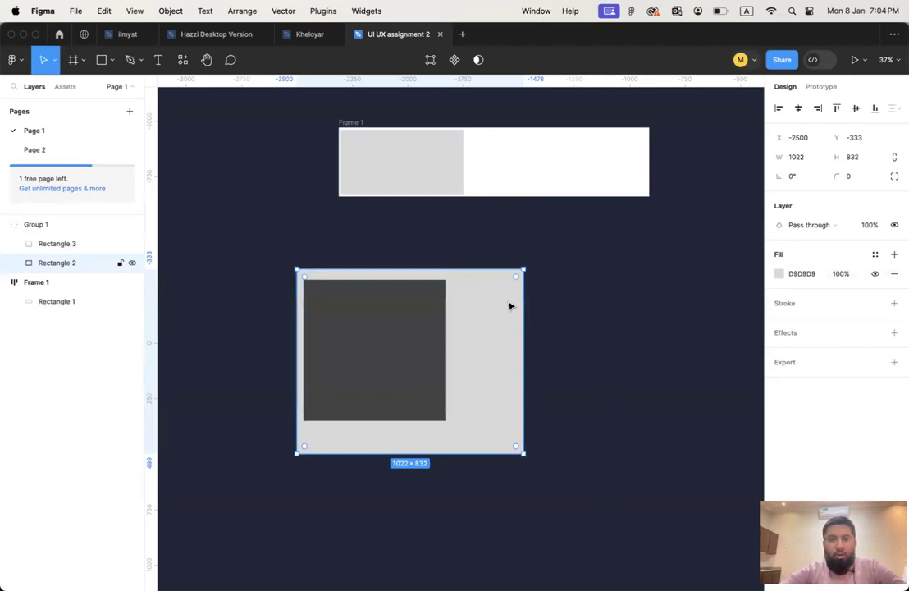
Step: Set the horizontal resizing of the rectangle inside the auto layout frame to Fill container
left_click(440, 170)
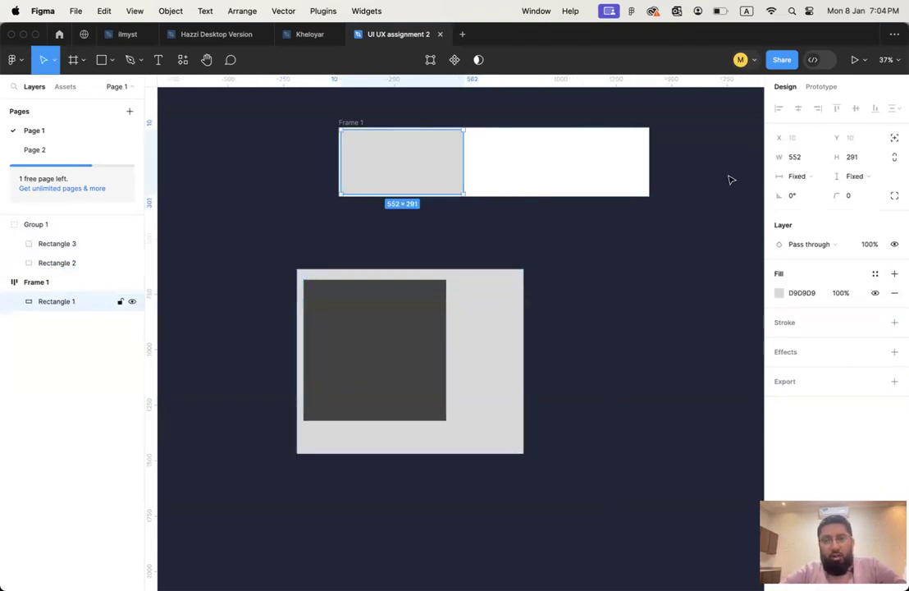
left_click(803, 176)
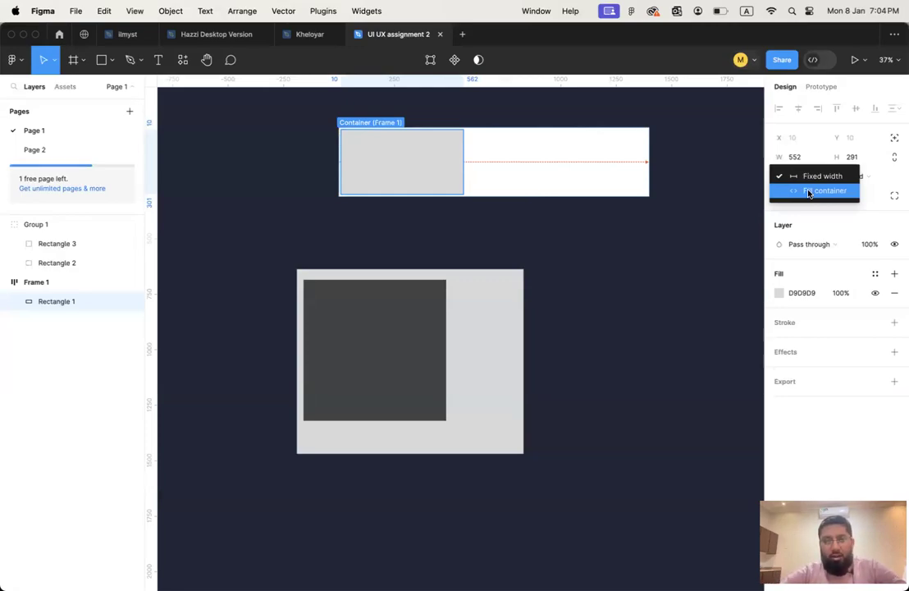
left_click(808, 191)
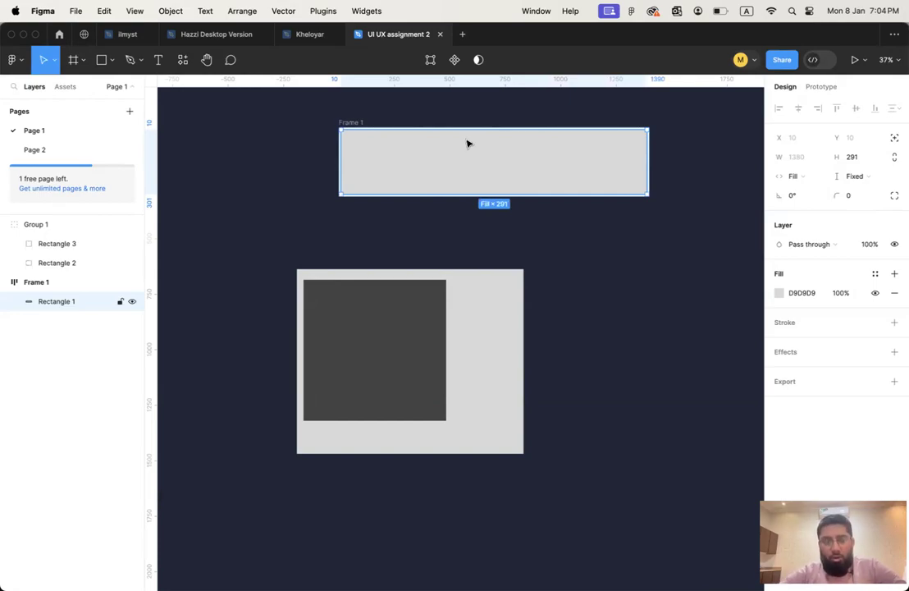
Step: Delete the group of two rectangles below the frame
left_click(251, 253)
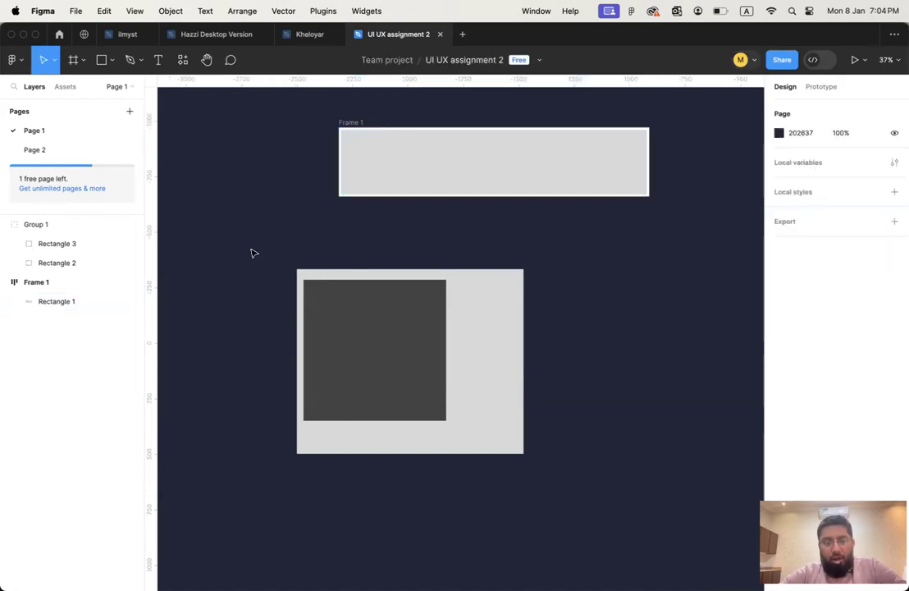
left_click_drag(251, 254, 506, 426)
key("Delete")
Step: Duplicate the fill-width rectangle inside the auto layout frame
scroll(536, 319, "up", 3)
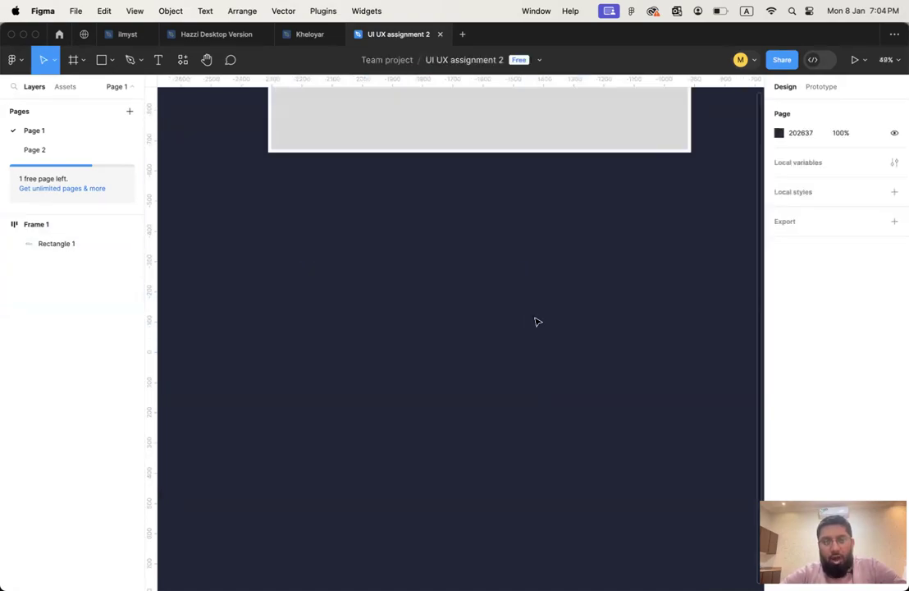
scroll(536, 321, "up", 3)
left_click(525, 235)
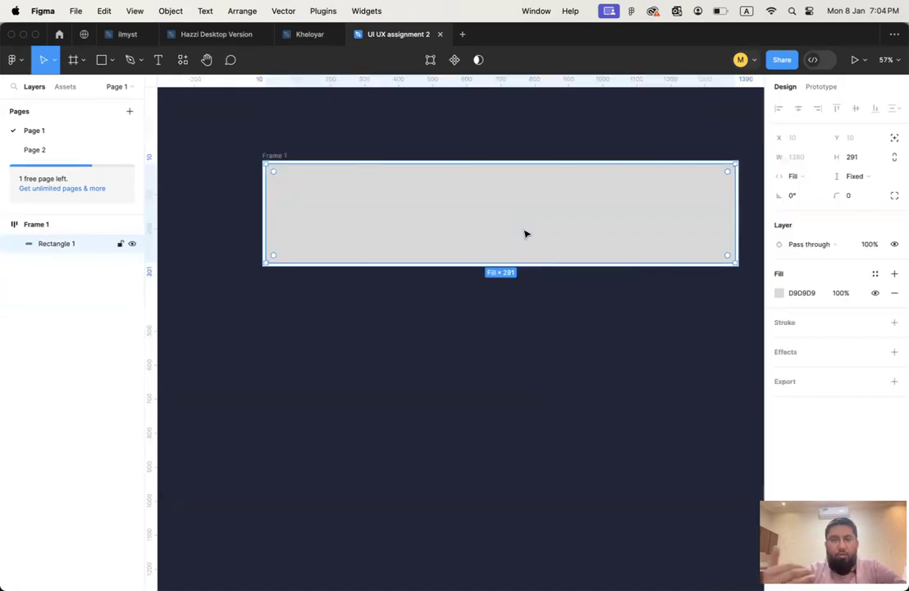
key("super+d")
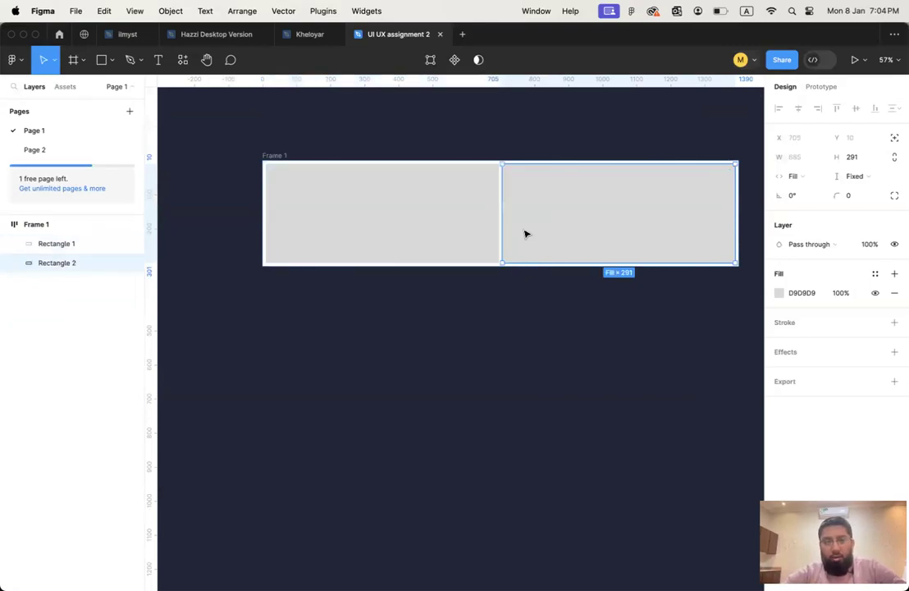
Step: Switch the frame's auto layout to vertical direction and duplicate the lower rectangle to make a third row
left_click(272, 155)
key("shift+a")
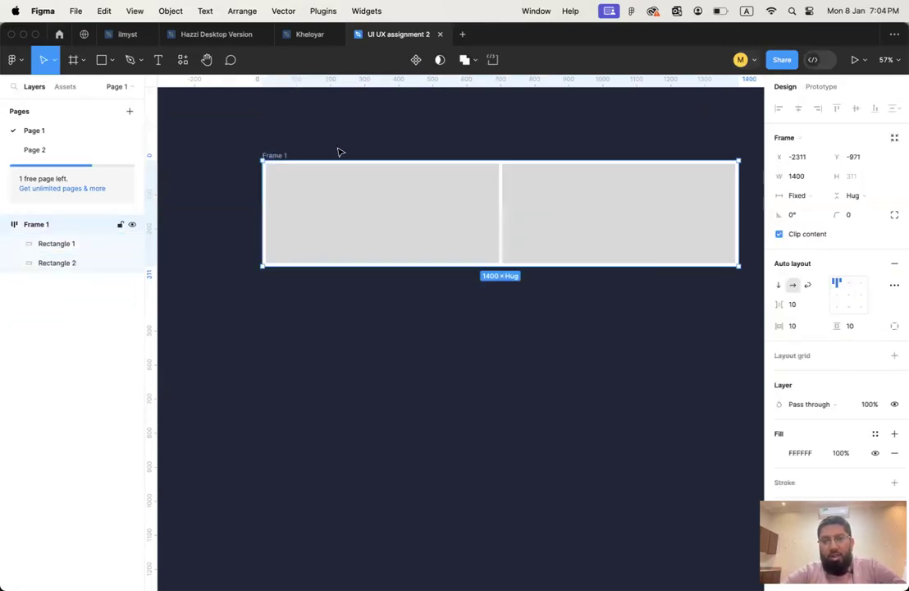
left_click(779, 285)
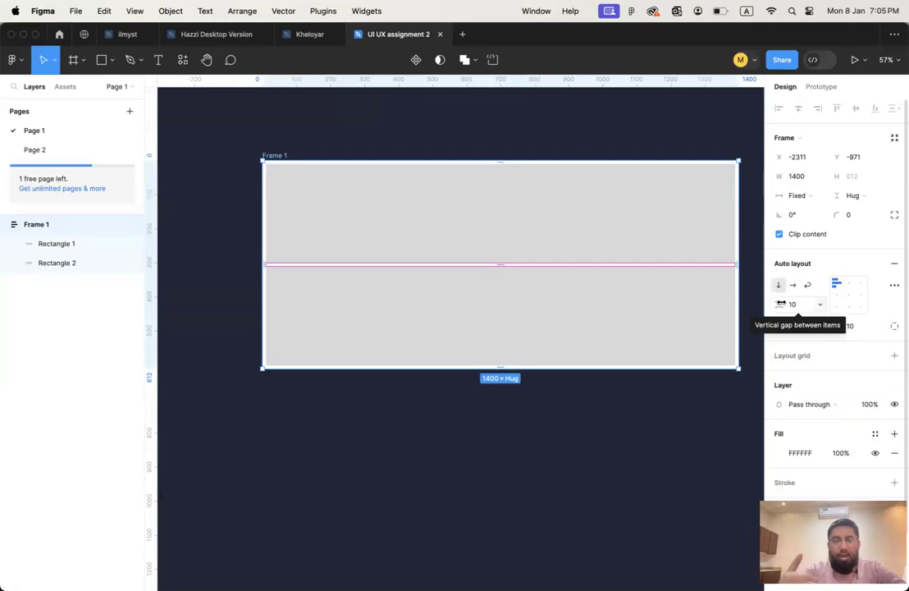
left_click(600, 303)
key("super+d")
Step: Add the text "Header" over the top rectangle, enlarge it to font size 36 and place it near the rectangle's centre
left_click(541, 241)
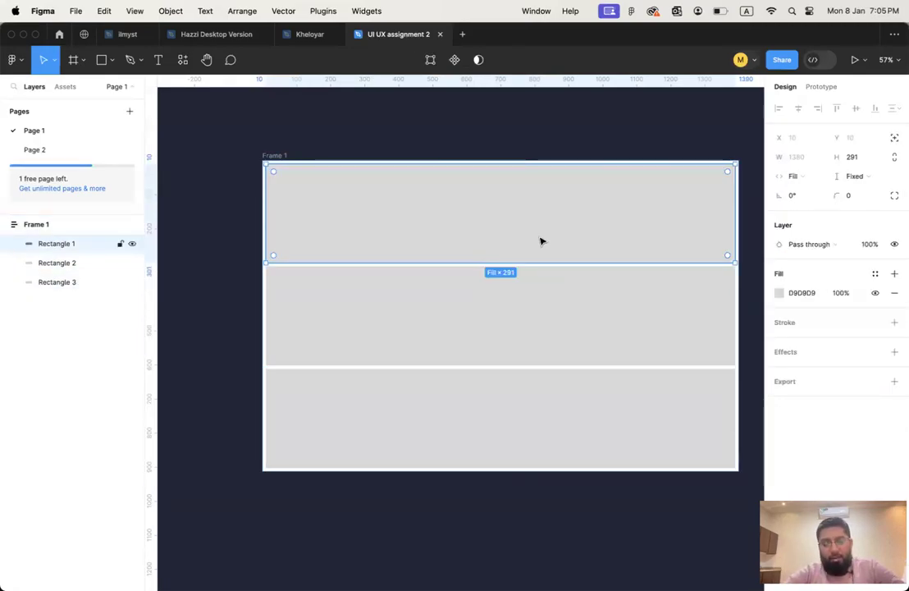
key("t")
left_click(477, 216)
type("Header")
key("Escape")
key("super+shift+period")
key("super+shift+period")
key("super+shift+period")
key("super+shift+period")
key("super+shift+period")
key("super+shift+period")
key("super+shift+period")
key("super+shift+period")
key("super+shift+period")
key("super+shift+period")
key("super+shift+period")
key("super+shift+period")
key("super+shift+period")
key("super+shift+period")
key("super+shift+period")
key("super+shift+period")
key("super+shift+period")
key("super+shift+period")
key("super+shift+period")
key("super+shift+period")
key("super+shift+period")
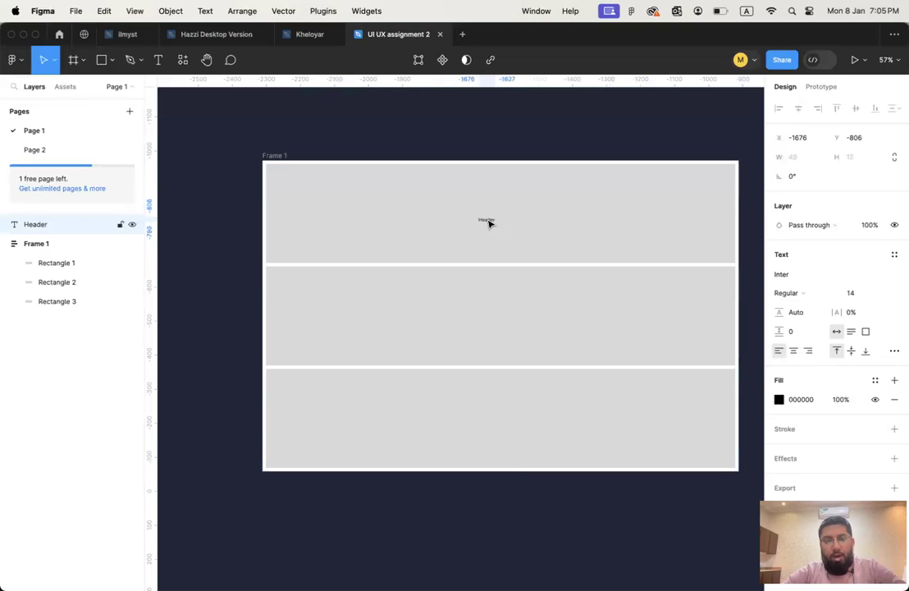
left_click_drag(493, 220, 484, 208)
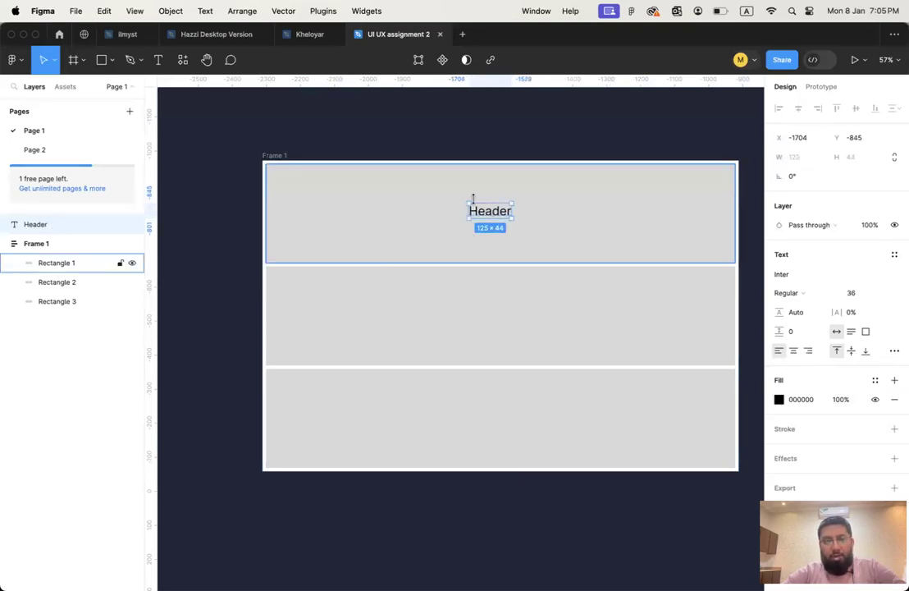
Step: Delete the "Header" text from the top rectangle
left_click(498, 324)
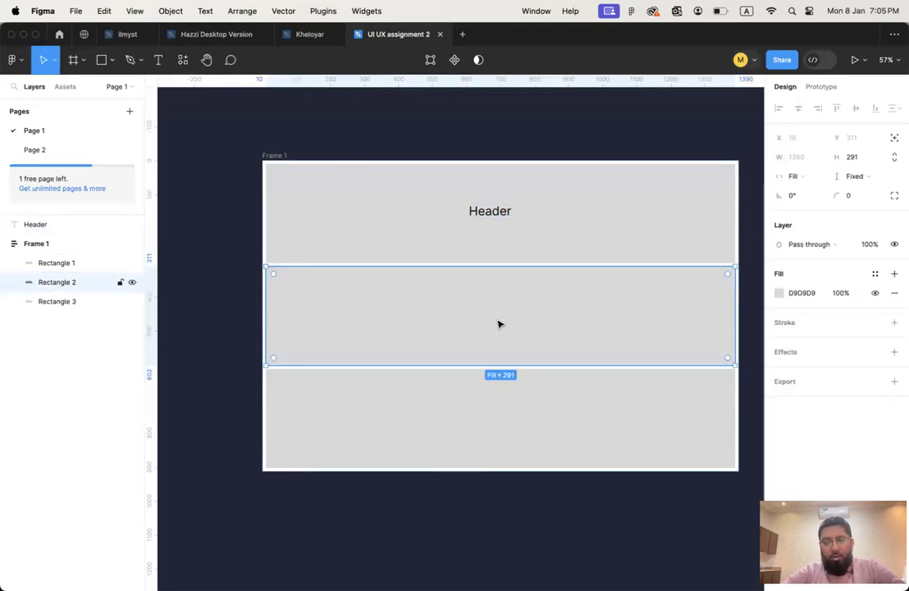
left_click(501, 416)
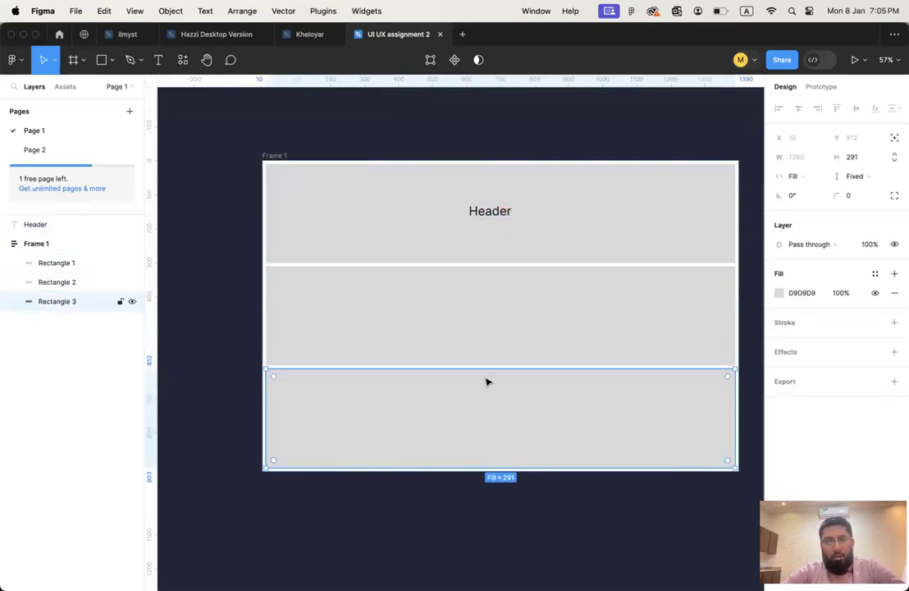
left_click(493, 212)
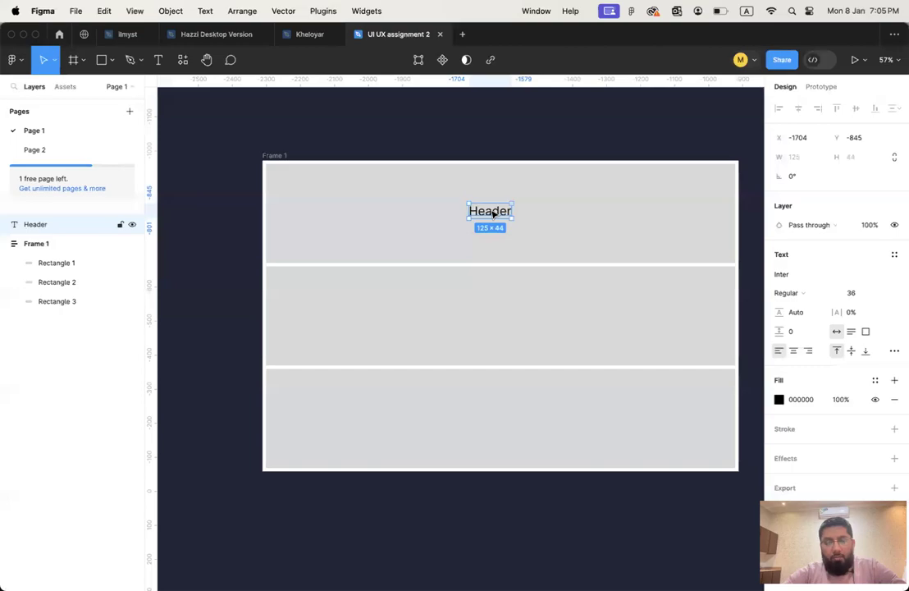
key("Delete")
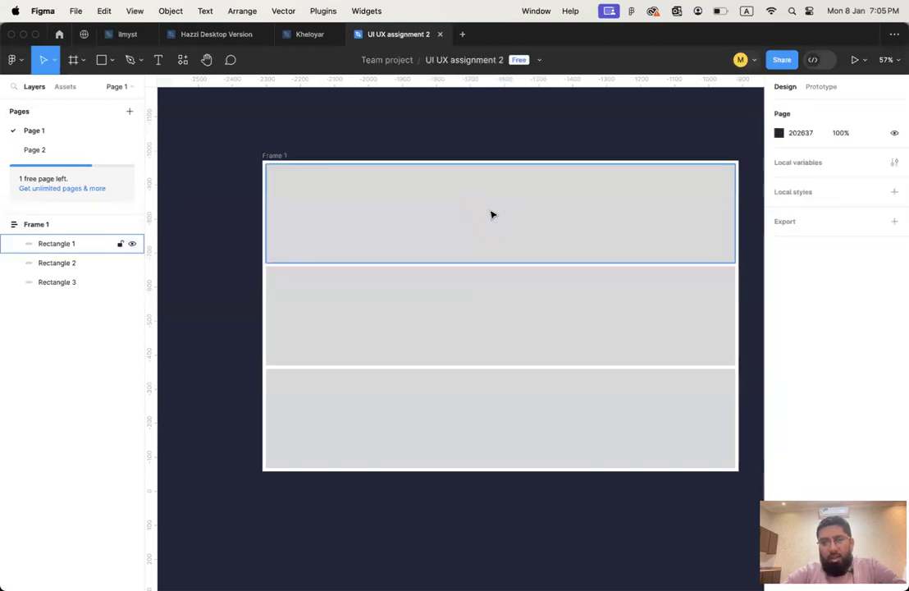
Step: Set the frame's vertical gap between items to 25
left_click(502, 211)
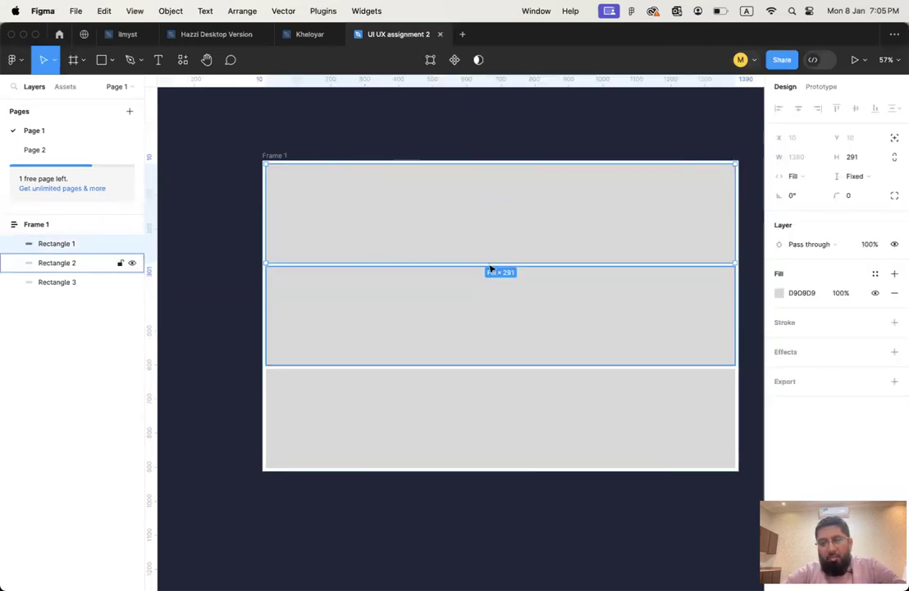
left_click(277, 156)
key("shift+a")
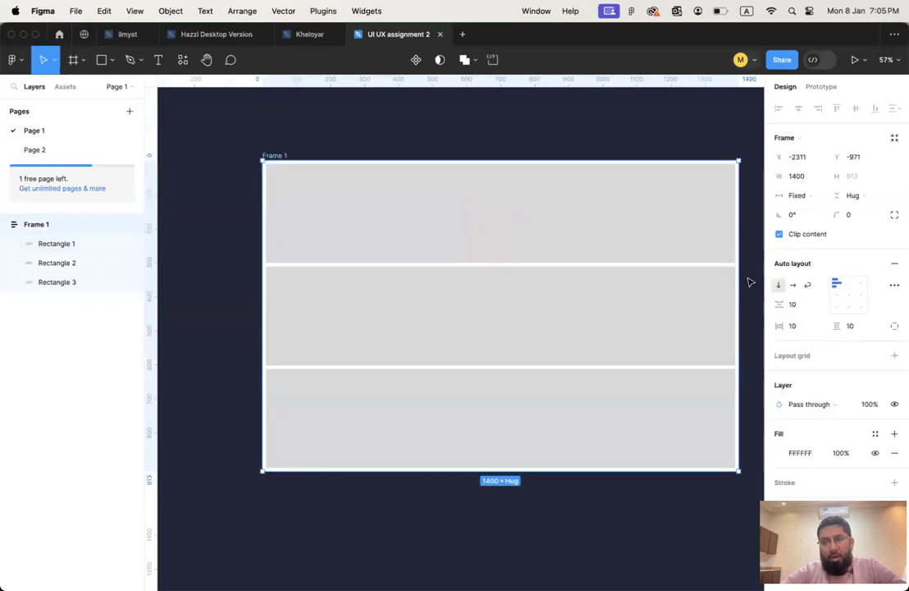
mouse_move(778, 304)
left_mouse_down()
mouse_move(876, 309)
mouse_move(10, 314)
mouse_move(832, 310)
mouse_move(763, 307)
left_mouse_up()
left_click_drag(840, 307, 779, 316)
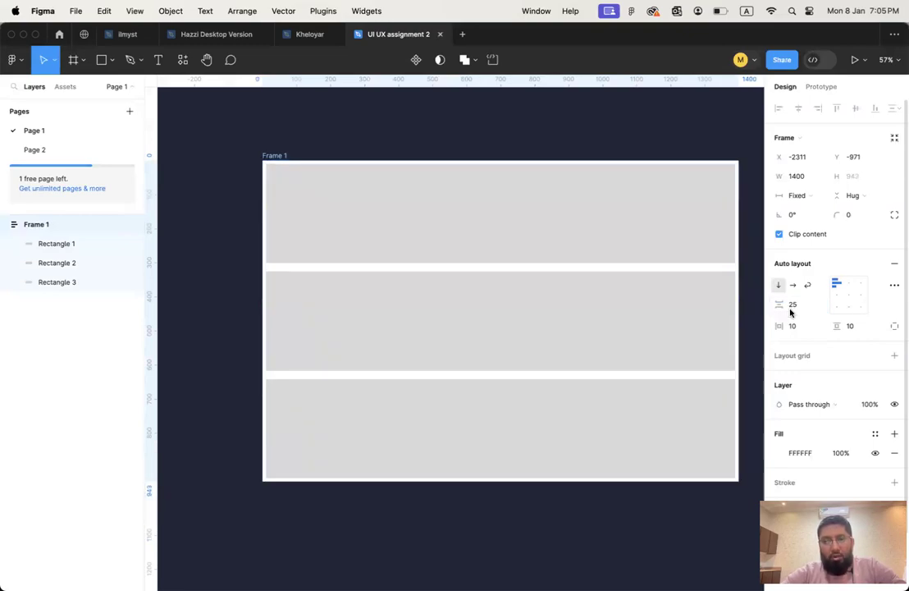
Step: Try a vertical gap of 100 between the rectangles and undo it
left_click(794, 308)
type("100")
key("Return")
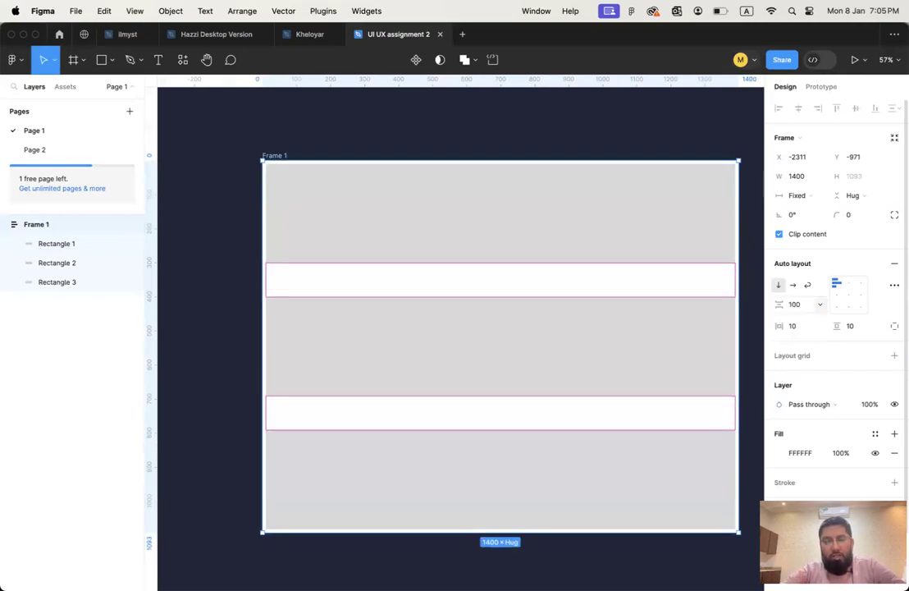
key("ctrl+z")
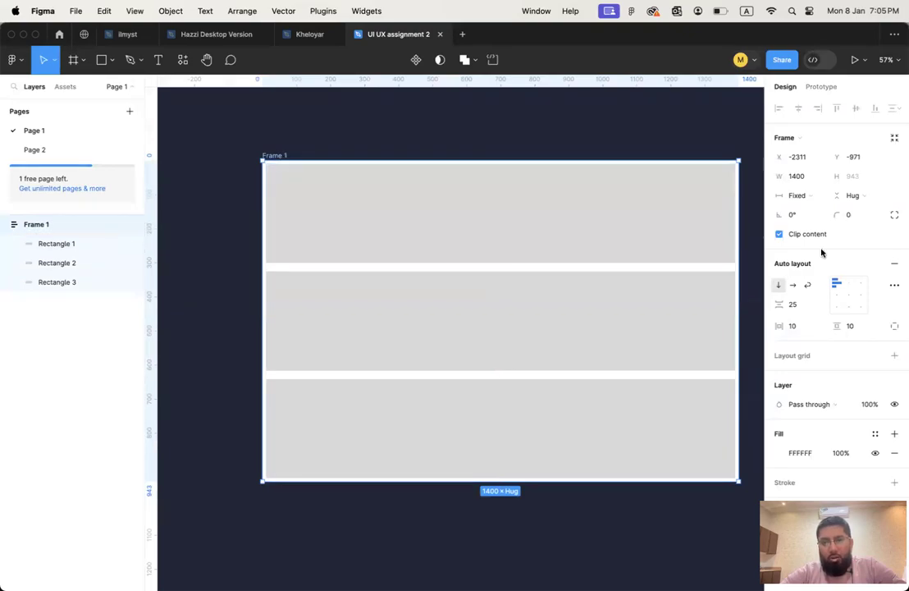
Step: Try horizontal direction with a gap of 50, then bring back the gap of 25 and the vertical direction
left_click(792, 284)
left_click_drag(780, 305, 811, 312)
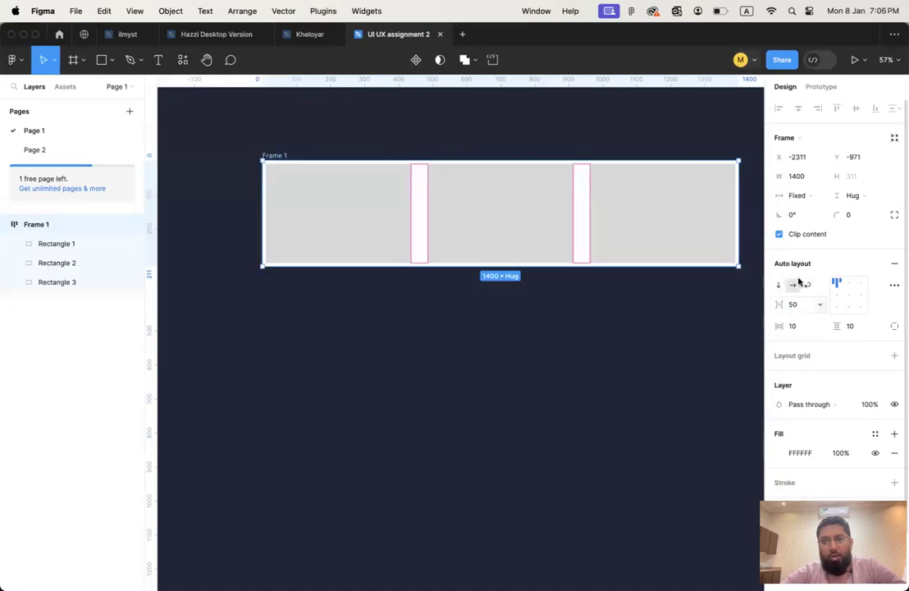
left_click_drag(784, 302, 779, 305)
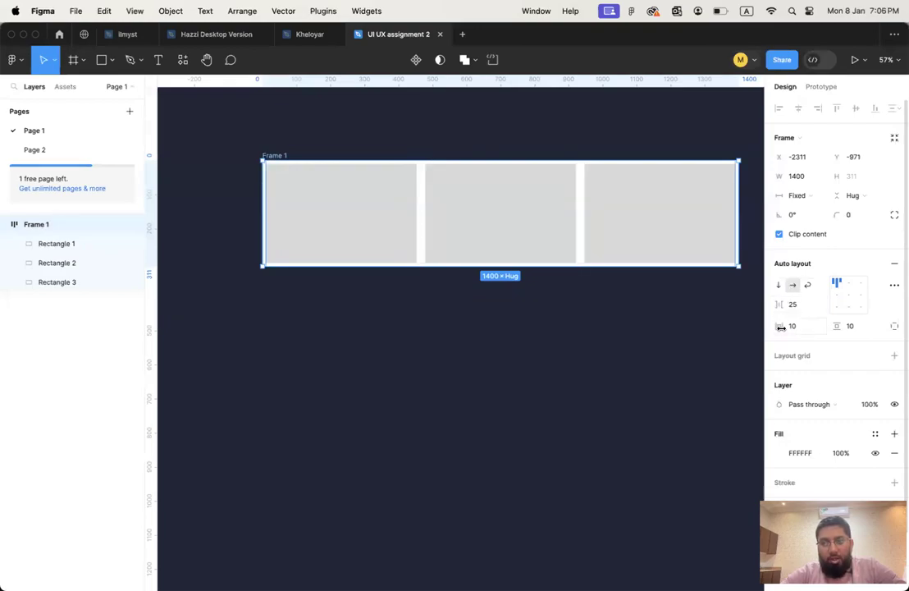
left_click(778, 285)
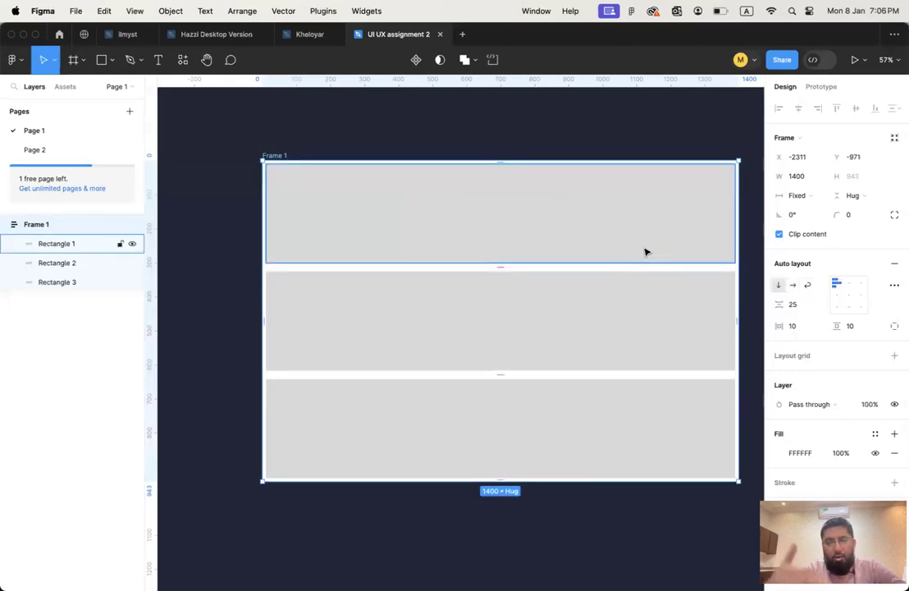
Step: Change the fill of all three rectangles in the frame to red FF0707
scroll(534, 248, "right", 2)
scroll(534, 247, "down", 1)
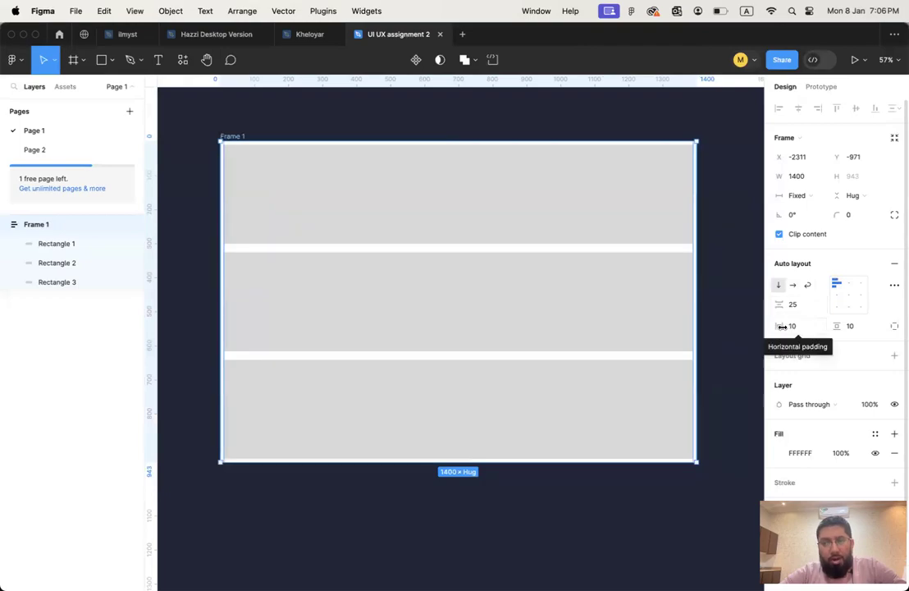
left_click(667, 236)
left_click(663, 299, "shift")
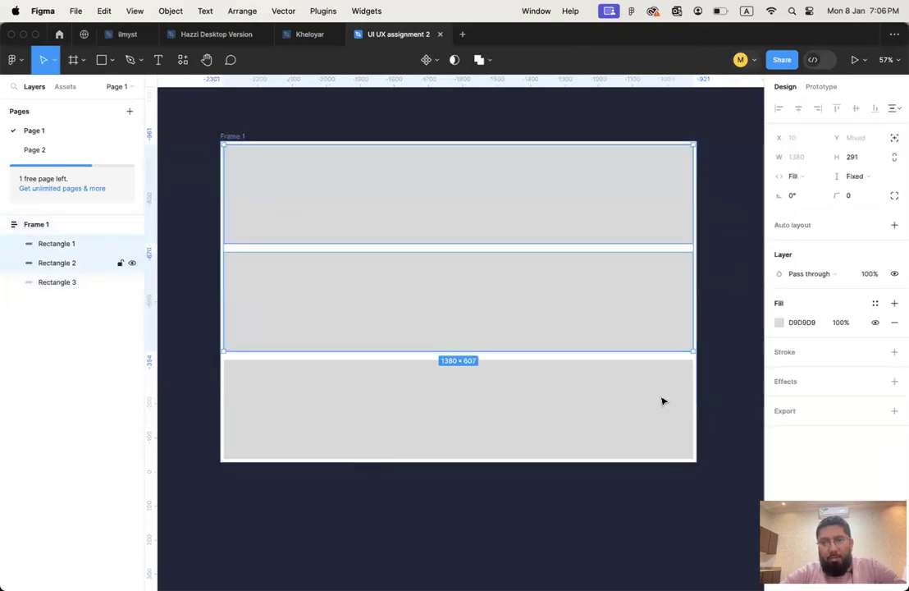
left_click(663, 398, "shift")
left_click(778, 323)
left_click_drag(741, 334, 738, 245)
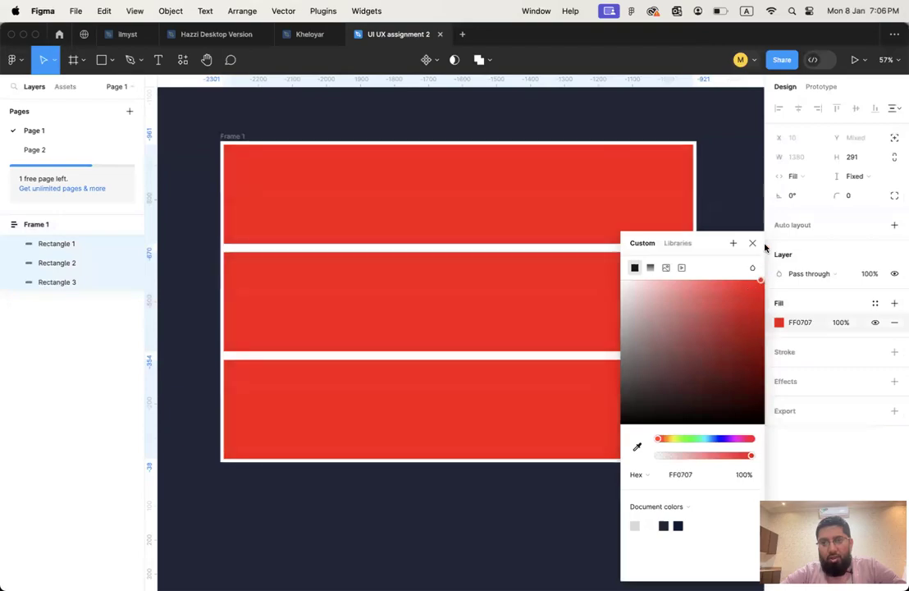
left_click(752, 243)
left_click(179, 137)
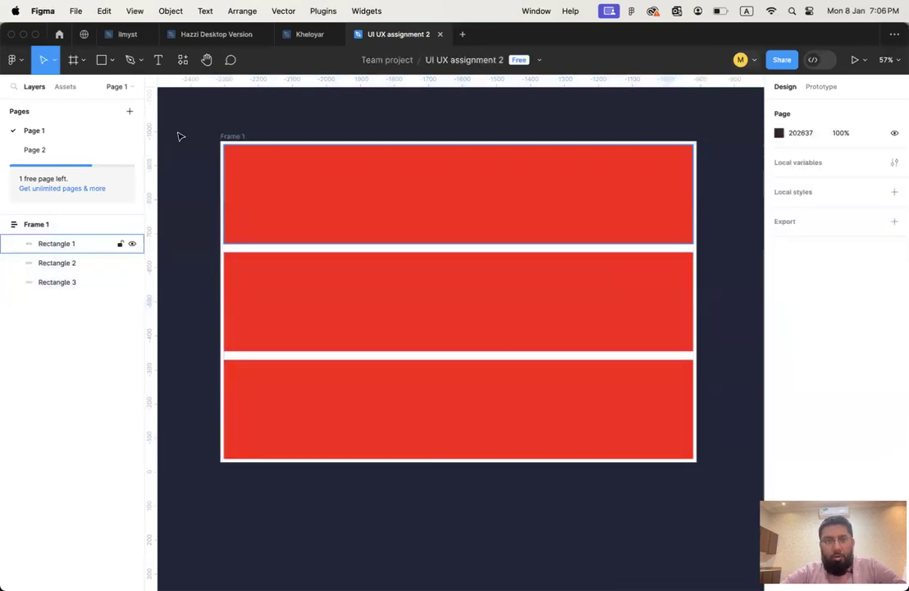
Step: Inspect the white space at the frame's side edge up close and increase the frame's horizontal padding to 101
left_click(237, 137)
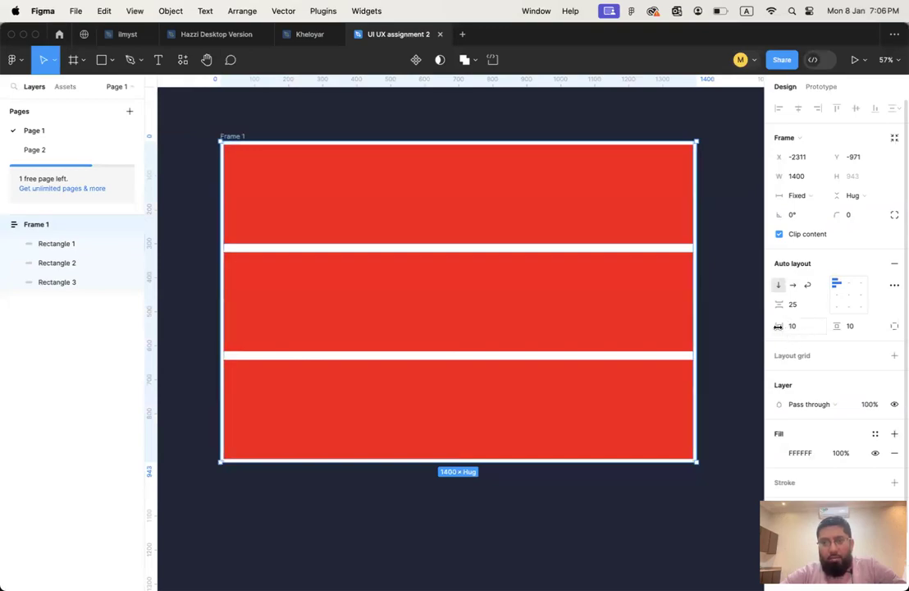
scroll(696, 272, "up", 10)
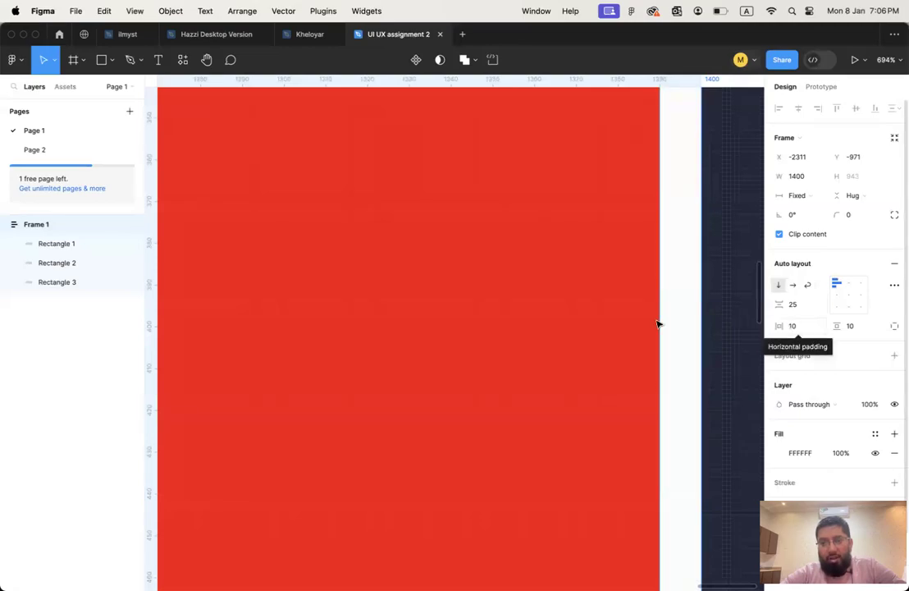
scroll(659, 322, "down", 6)
scroll(659, 324, "down", 6)
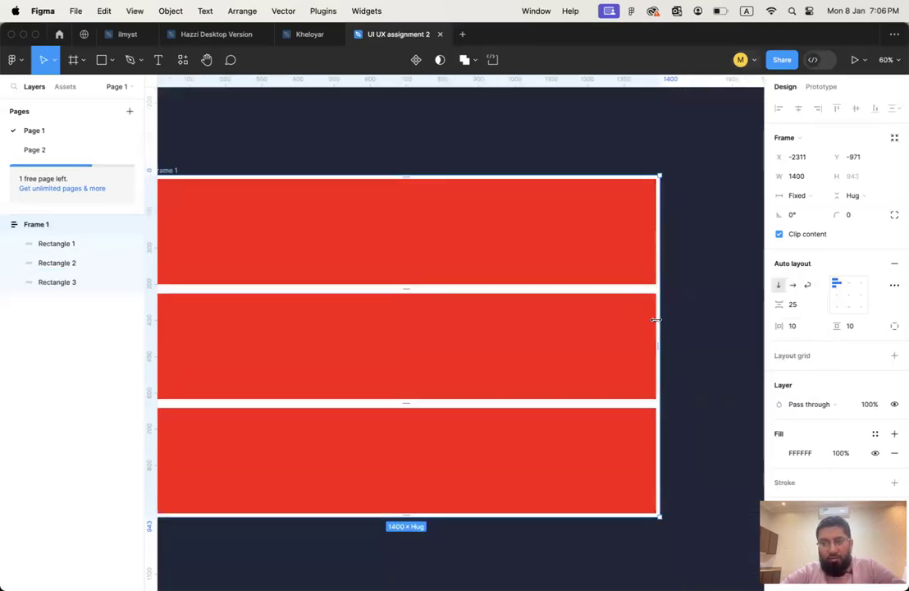
scroll(656, 319, "up", 2)
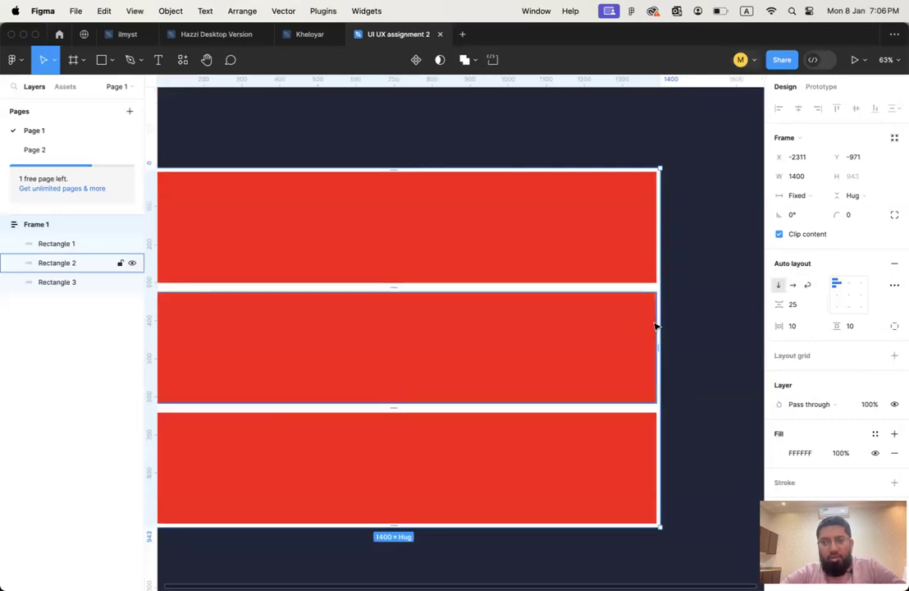
scroll(656, 326, "left", 3)
scroll(657, 326, "down", 2)
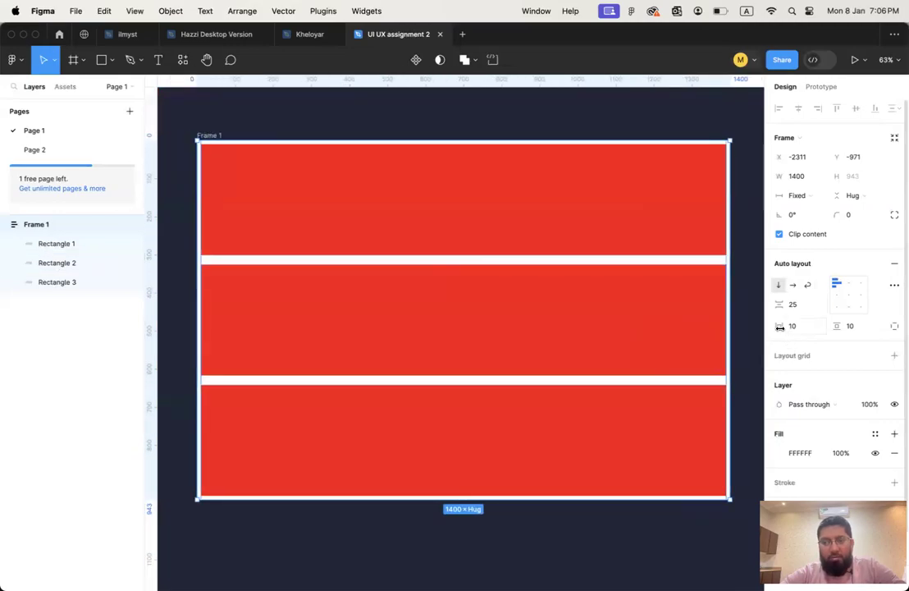
left_click_drag(779, 325, 887, 355)
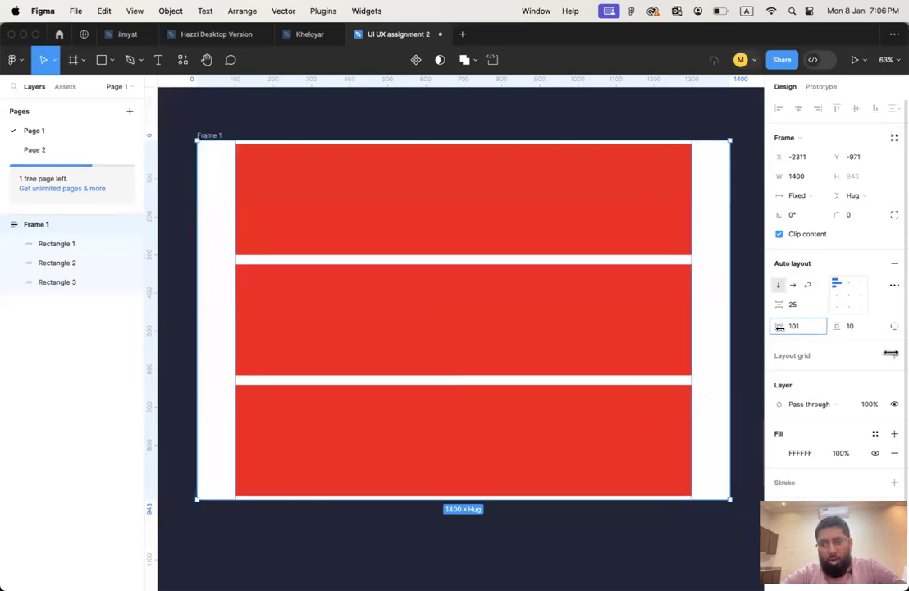
Step: Set the frame's horizontal padding to 0
double_click(803, 329)
type("0")
key("Return")
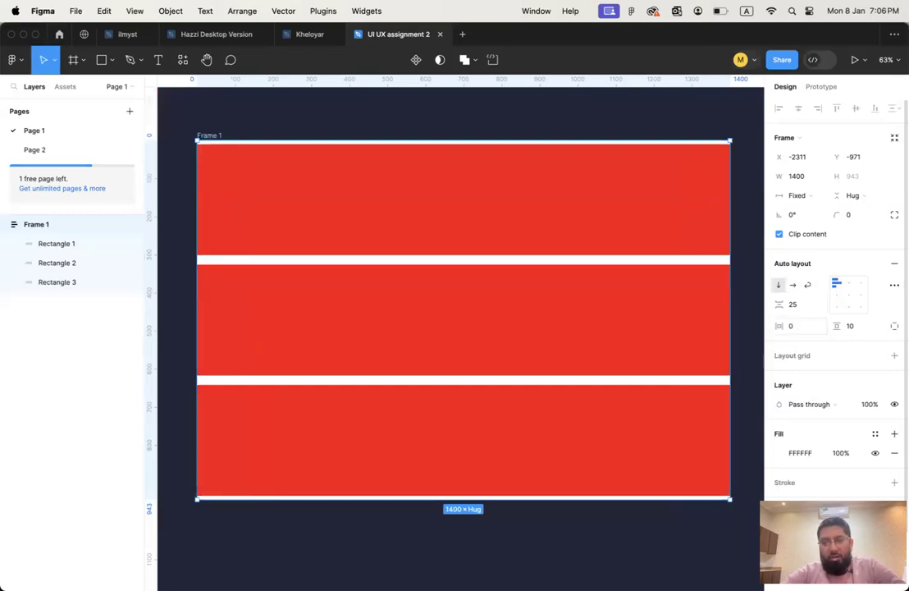
mouse_move(789, 304)
left_mouse_down()
mouse_move(867, 315)
mouse_move(790, 306)
mouse_move(791, 316)
left_mouse_up()
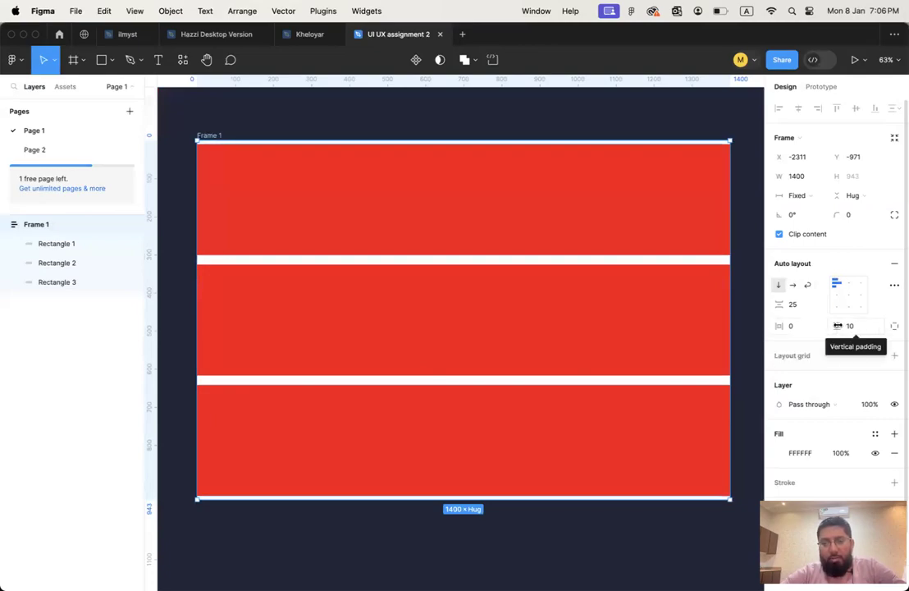
Step: Try a vertical padding of 34 on the frame, then set it to 0
mouse_move(837, 326)
left_mouse_down()
mouse_move(886, 326)
mouse_move(846, 325)
left_mouse_up()
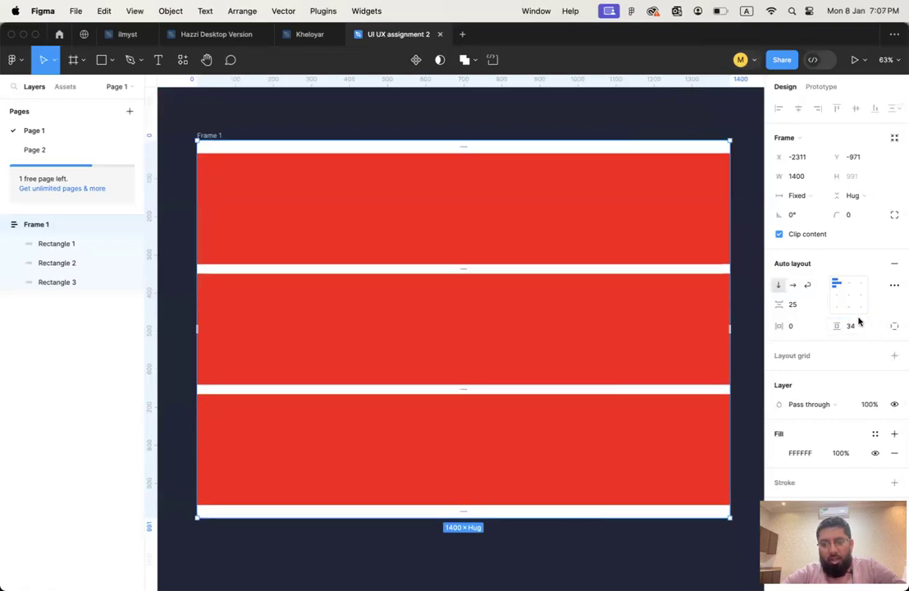
left_click_drag(837, 326, 862, 331)
type("0")
key("Return")
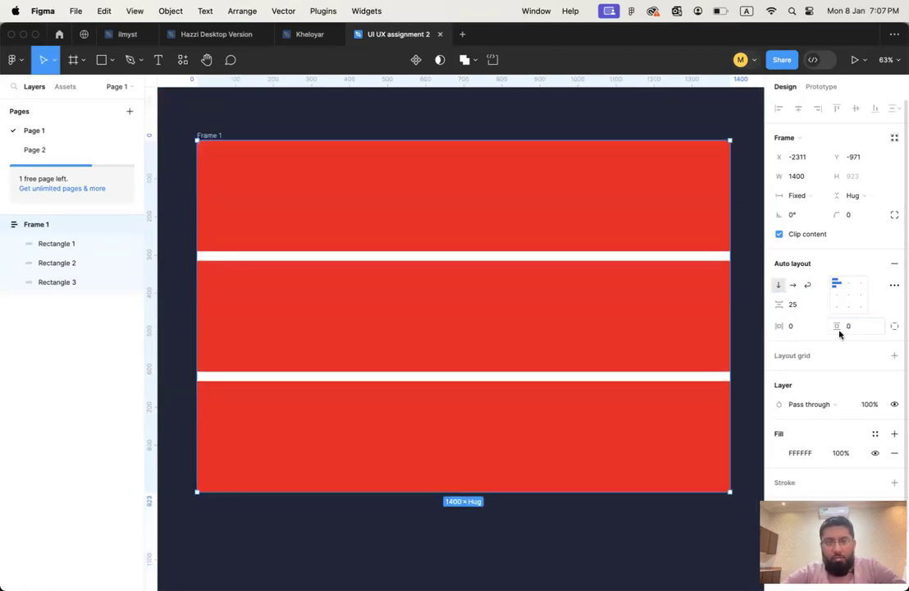
Step: Switch the frame to individual padding per side and set the left padding to 20
left_click(470, 224)
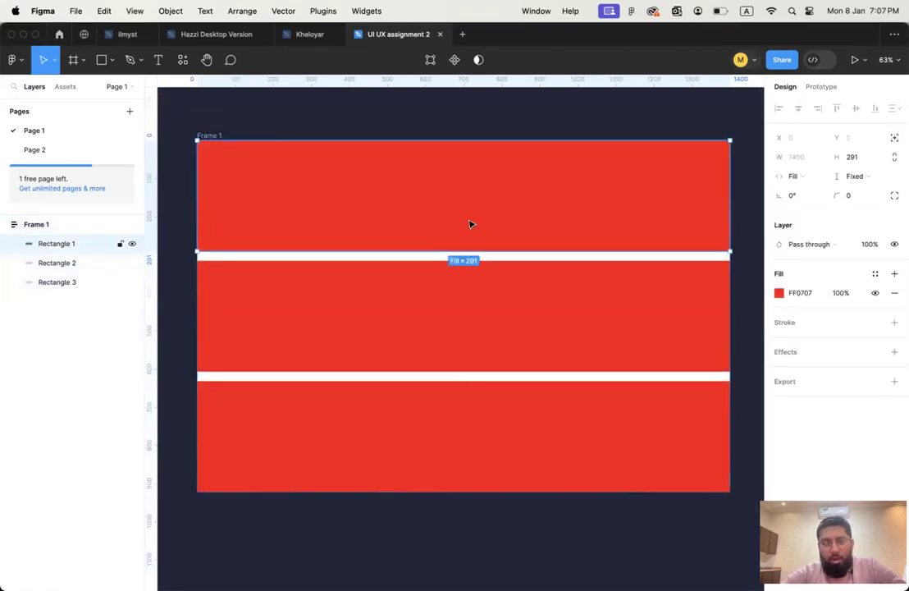
left_click(444, 129)
key("super+a")
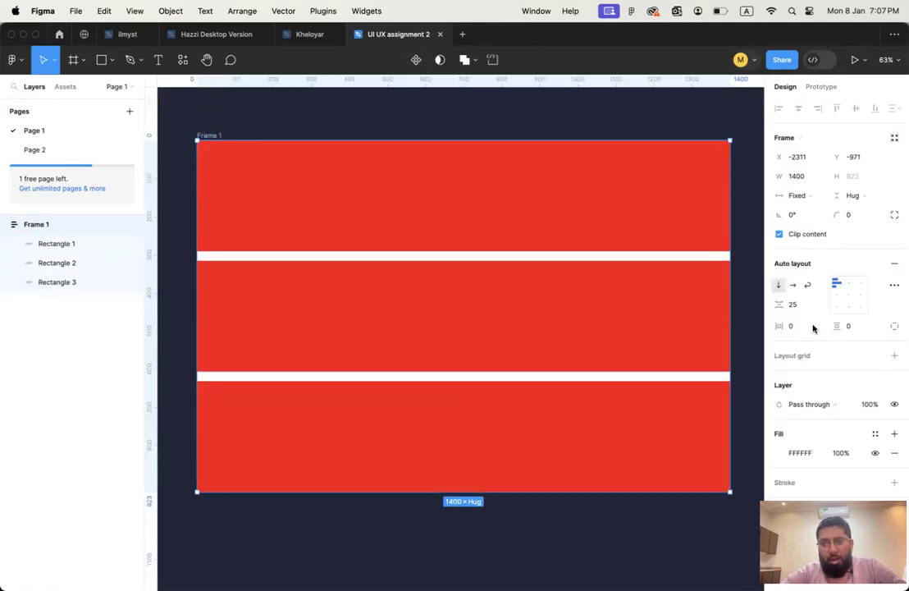
scroll(839, 329, "down", 1)
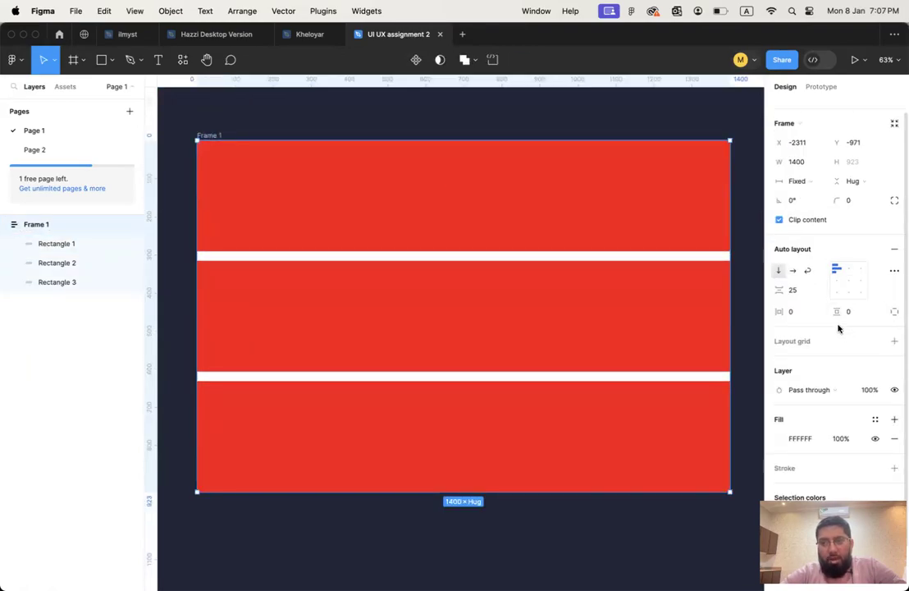
left_click(895, 313)
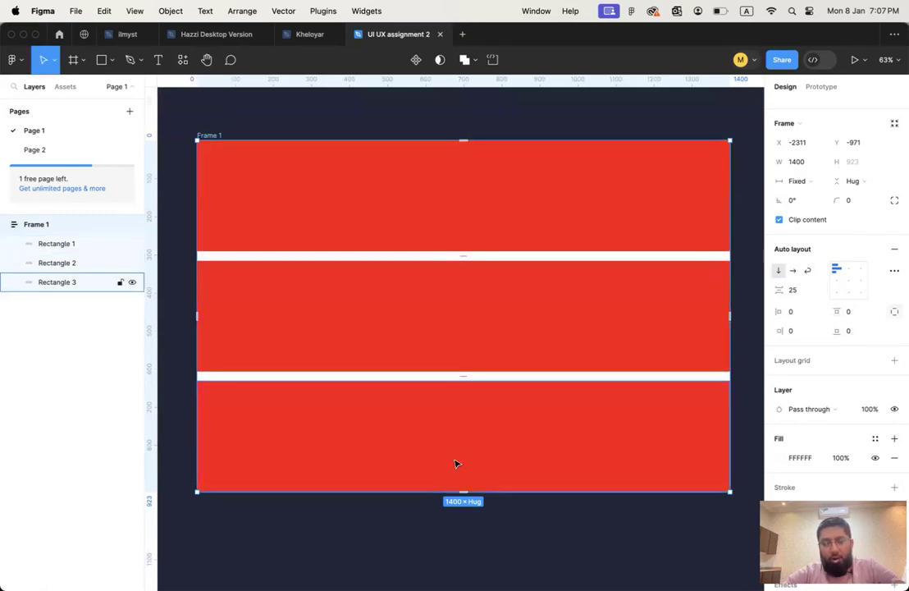
left_click(796, 314)
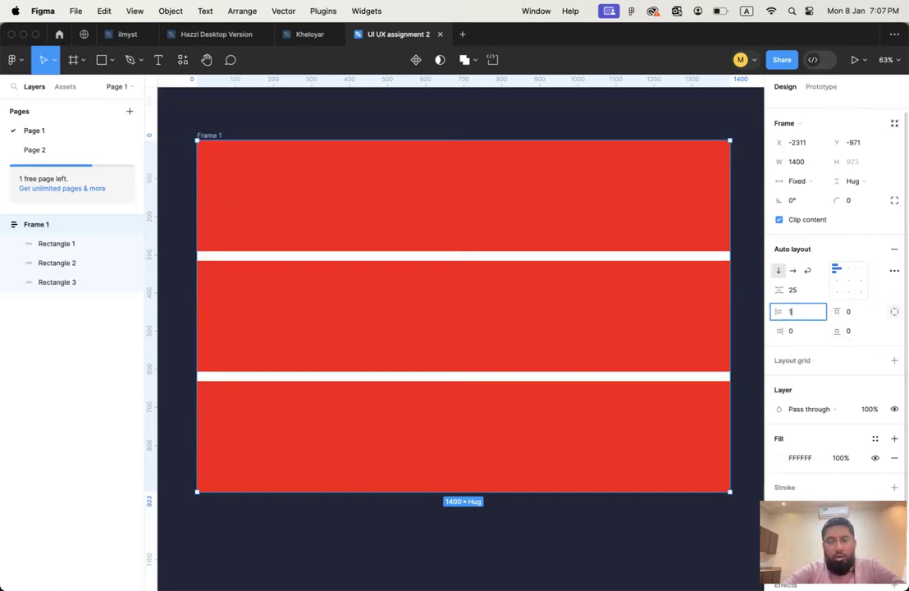
type("20")
Step: Set the frame's top padding to 80 and its right padding to 100
left_click(856, 312)
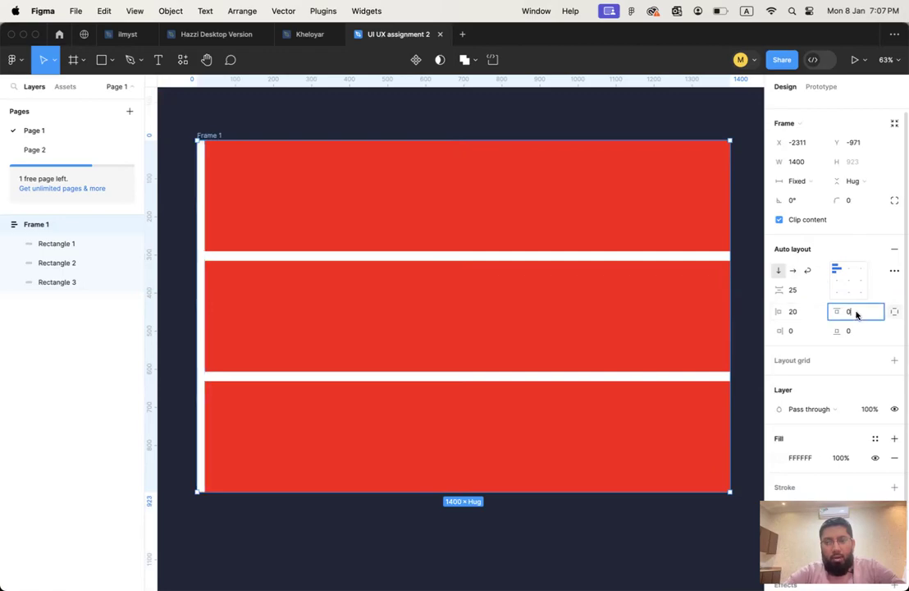
type("50")
key("Return")
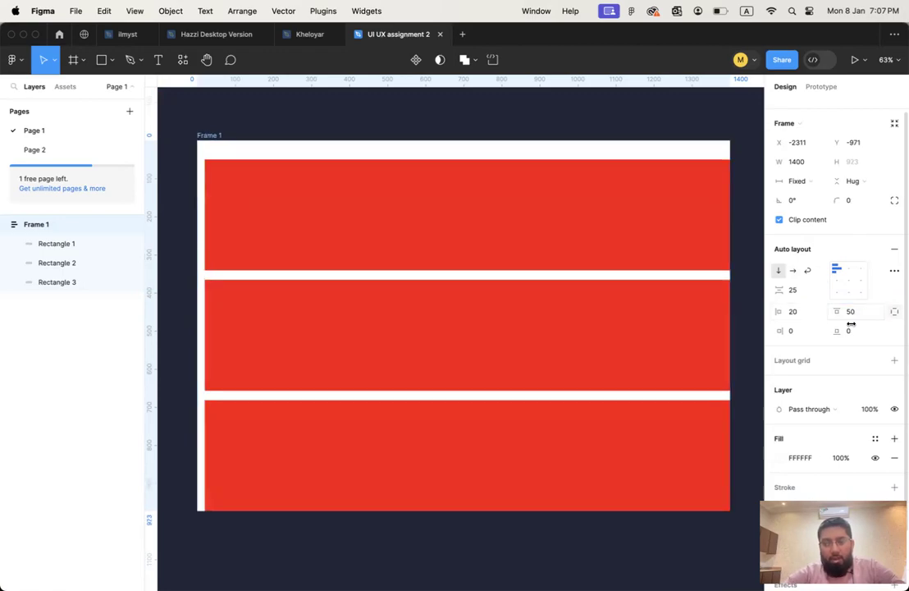
left_click(853, 313)
type("80")
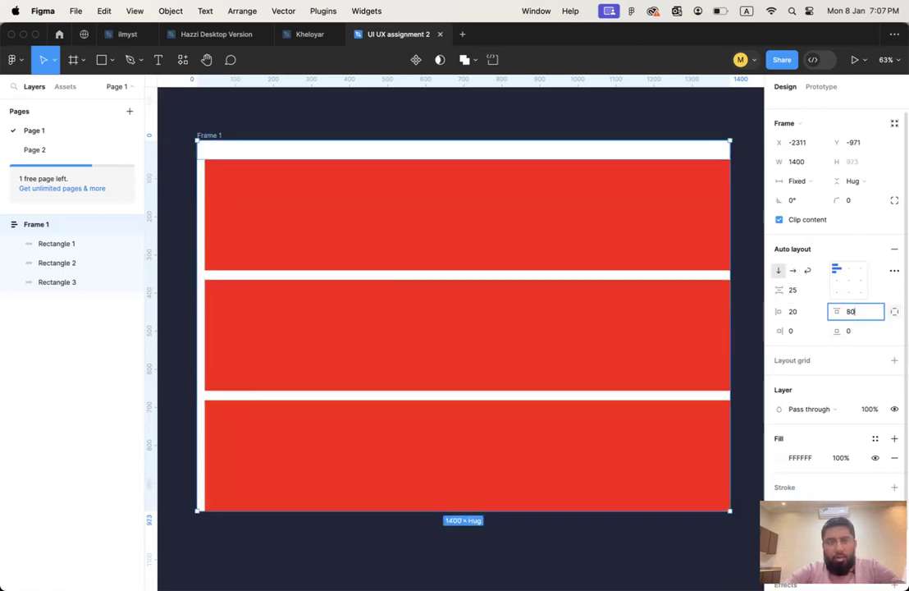
key("Return")
left_click(800, 333)
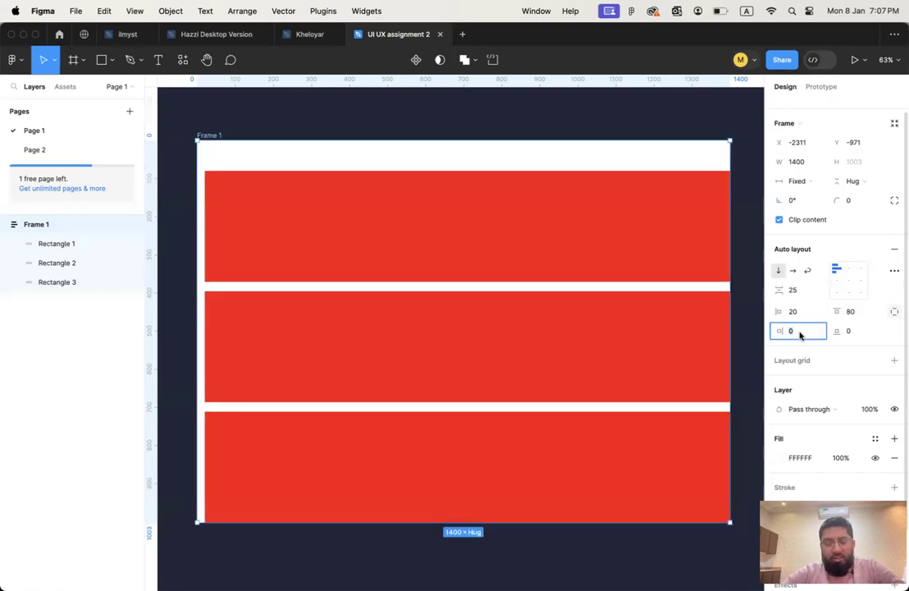
type("100")
key("Return")
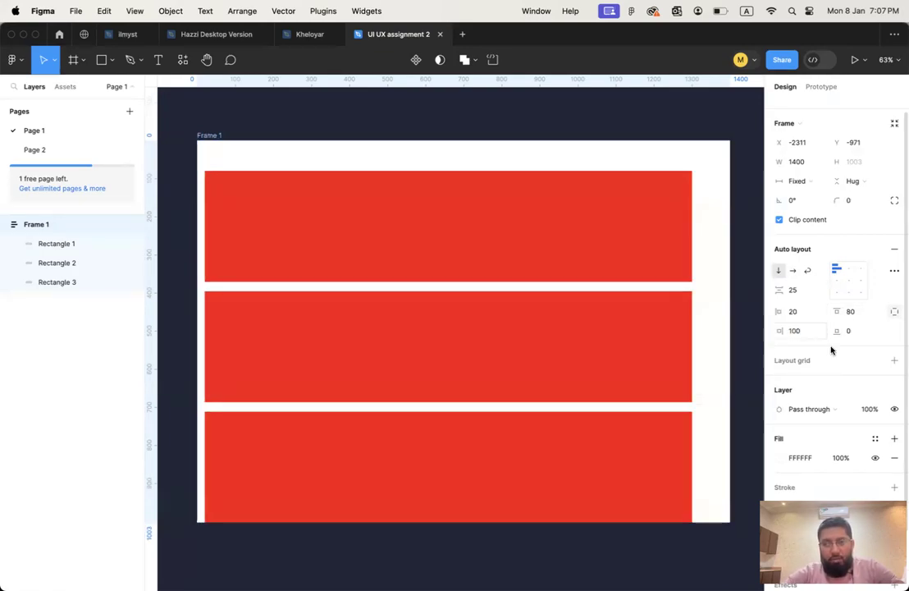
Step: Set the frame's bottom padding to 200 and collapse the individual padding values into horizontal and vertical pairs
left_click(861, 332)
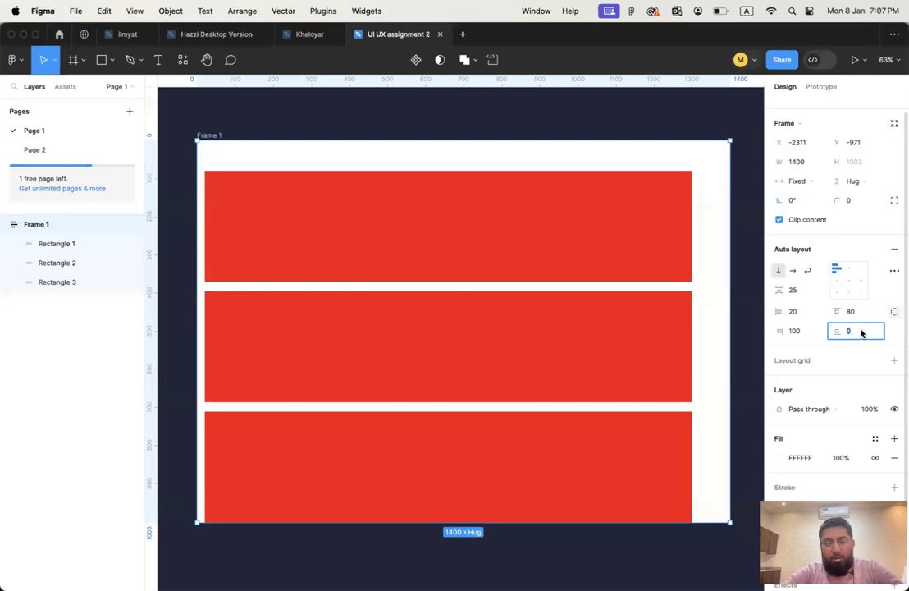
type("200")
key("Return")
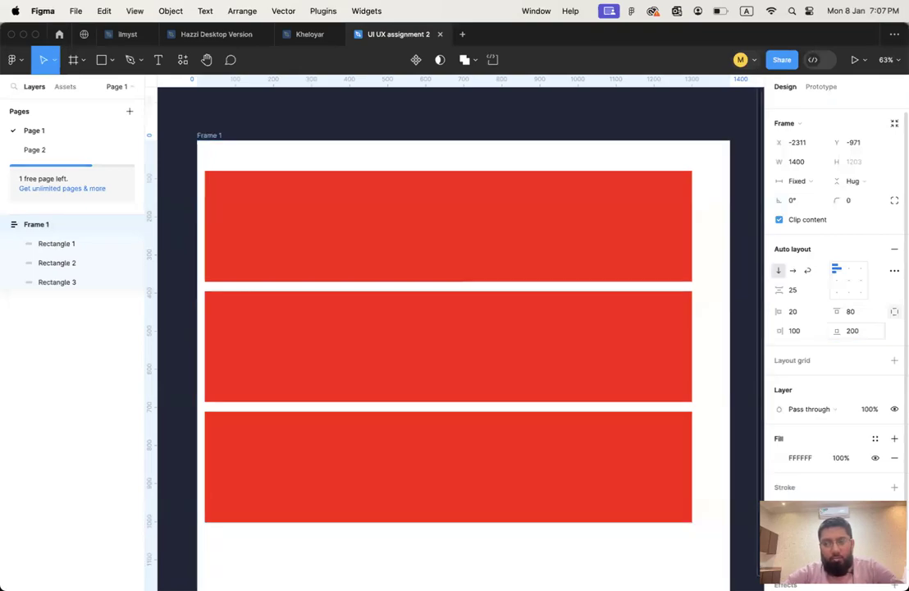
scroll(592, 314, "down", 2)
scroll(594, 319, "down", 2)
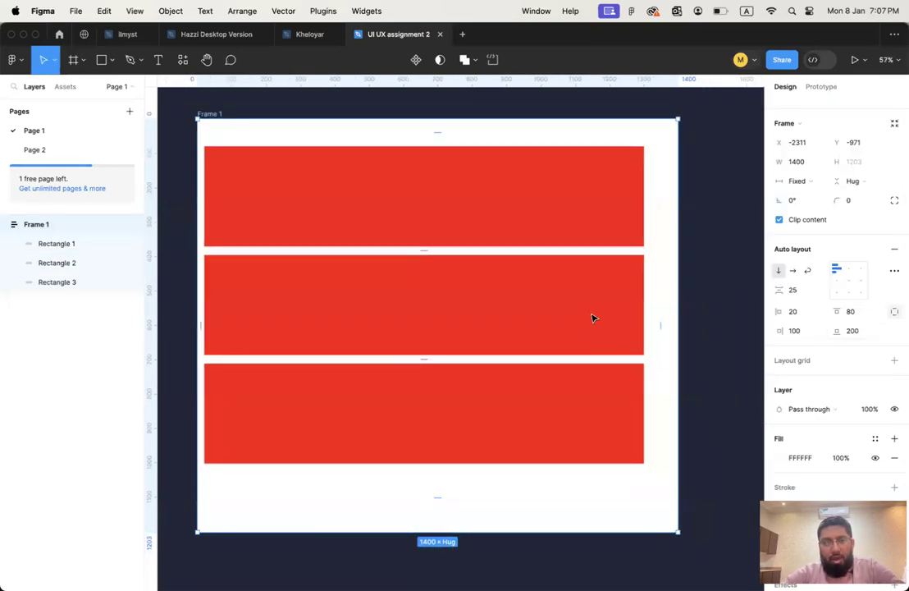
scroll(593, 317, "left", 1)
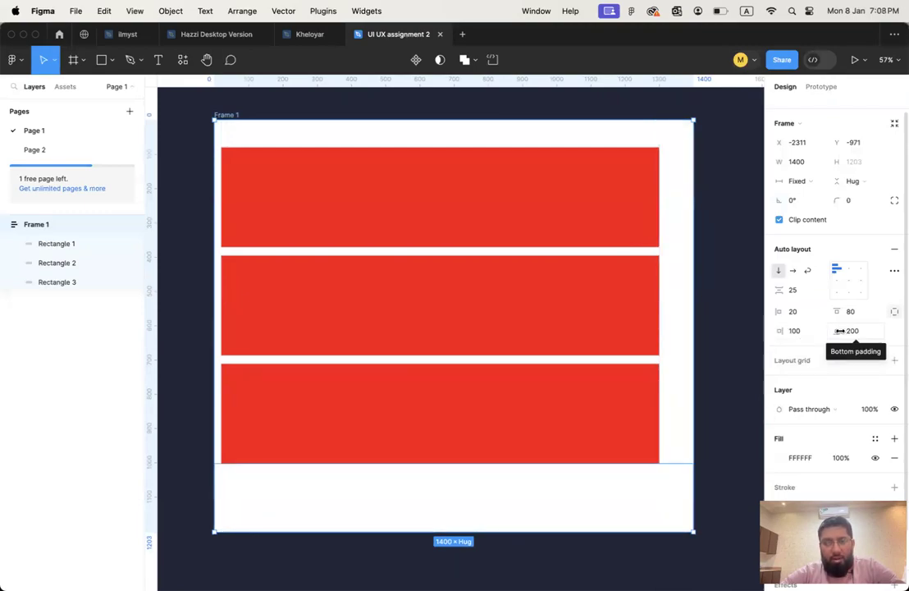
left_click(895, 312)
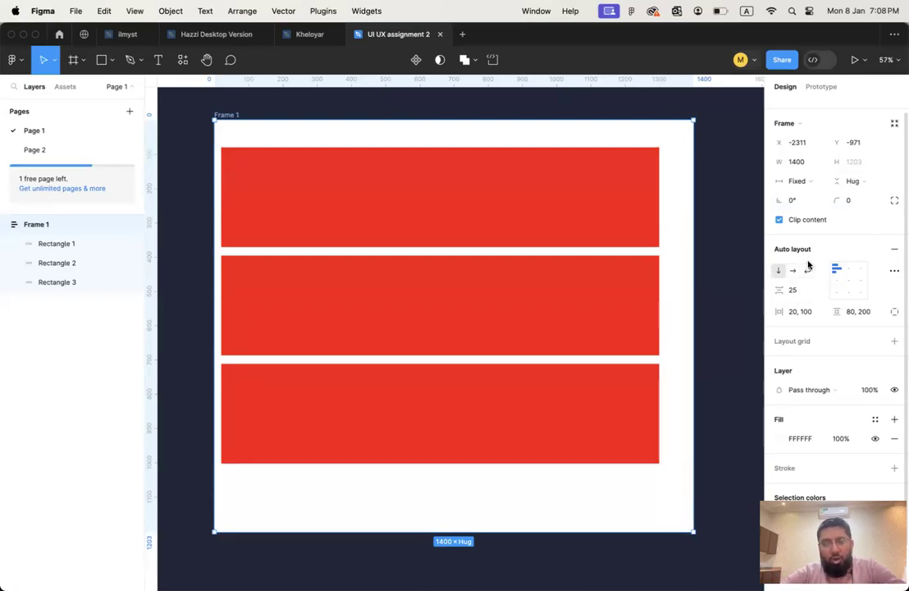
left_click(571, 168)
left_click(578, 287, "shift")
left_click(578, 388, "shift")
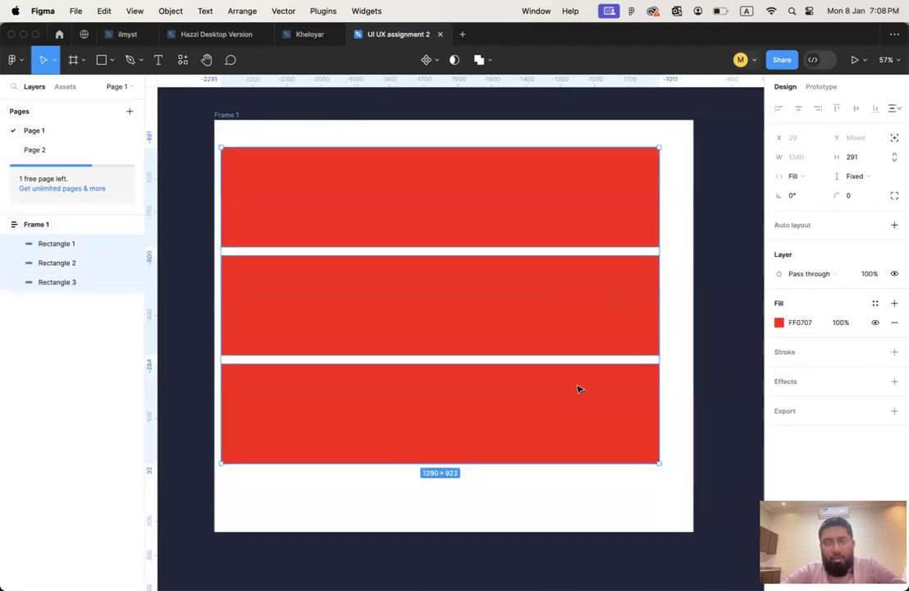
key("Escape")
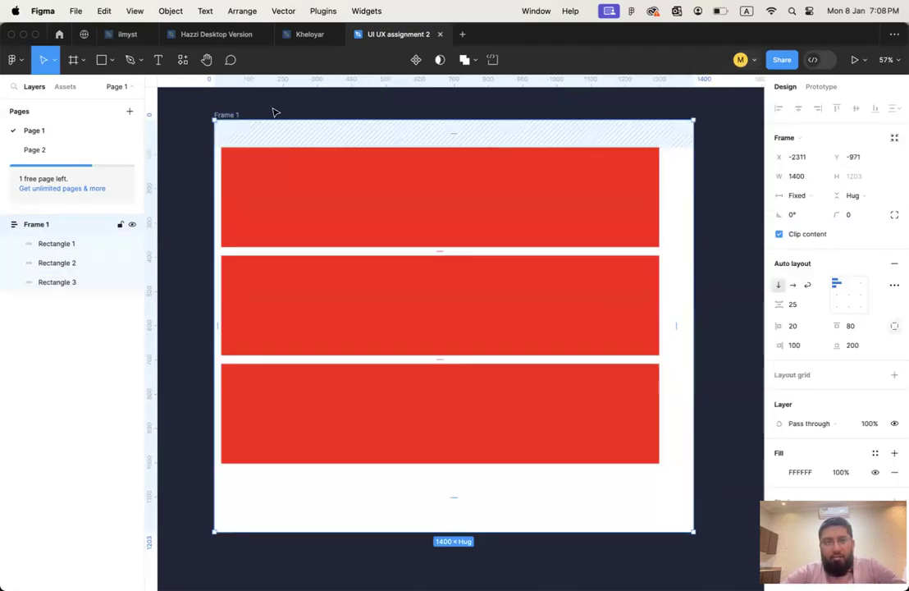
left_click(572, 229)
left_click(601, 381, "shift")
left_click(638, 297, "shift")
left_click_drag(484, 270, 471, 268)
key("super+z")
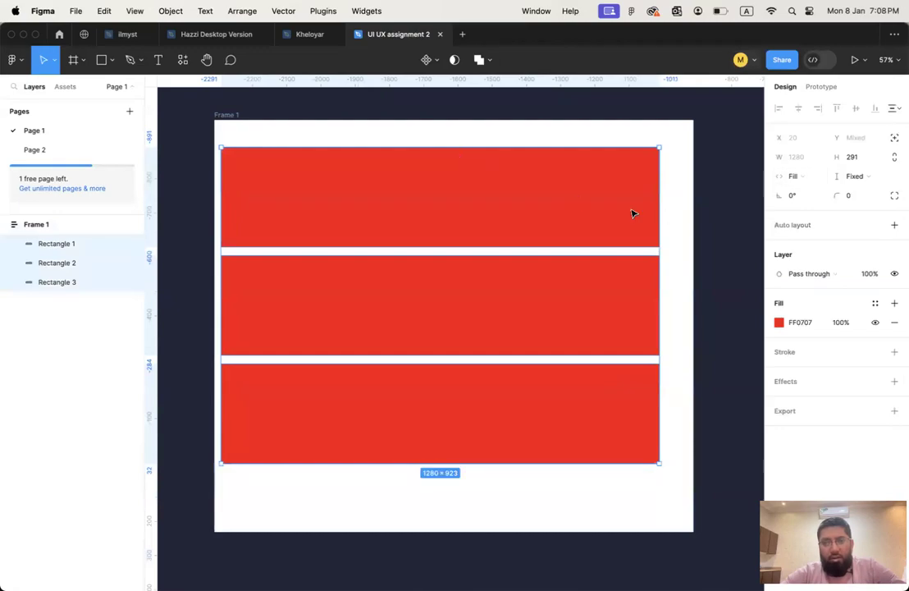
Step: Narrow all three red rectangles in the frame together to a width of 490
left_click(667, 204)
left_click(649, 203)
left_click(631, 318, "shift")
left_click(635, 376, "shift")
left_click_drag(417, 298, 396, 298)
left_click(425, 256)
key("super+z")
key("super+z")
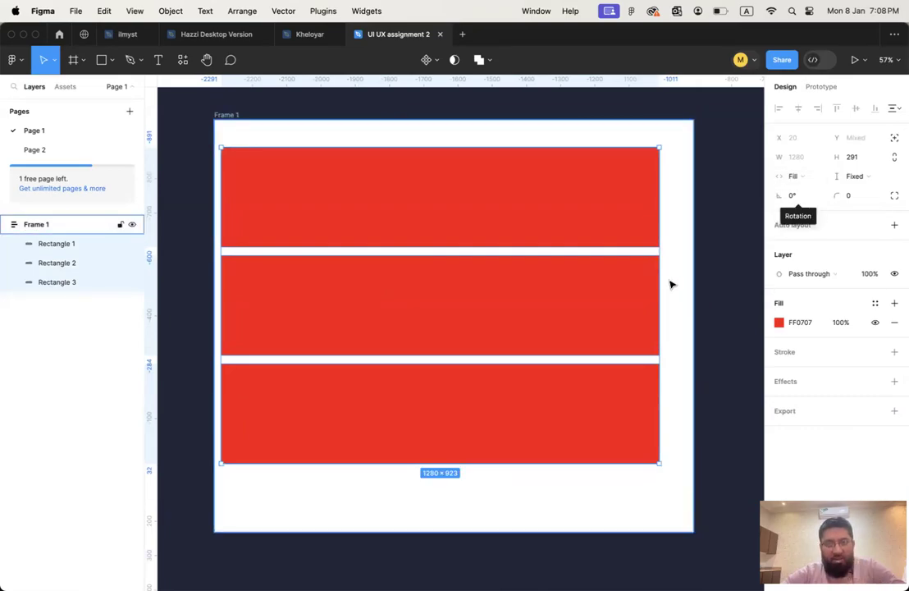
left_click_drag(657, 280, 437, 279)
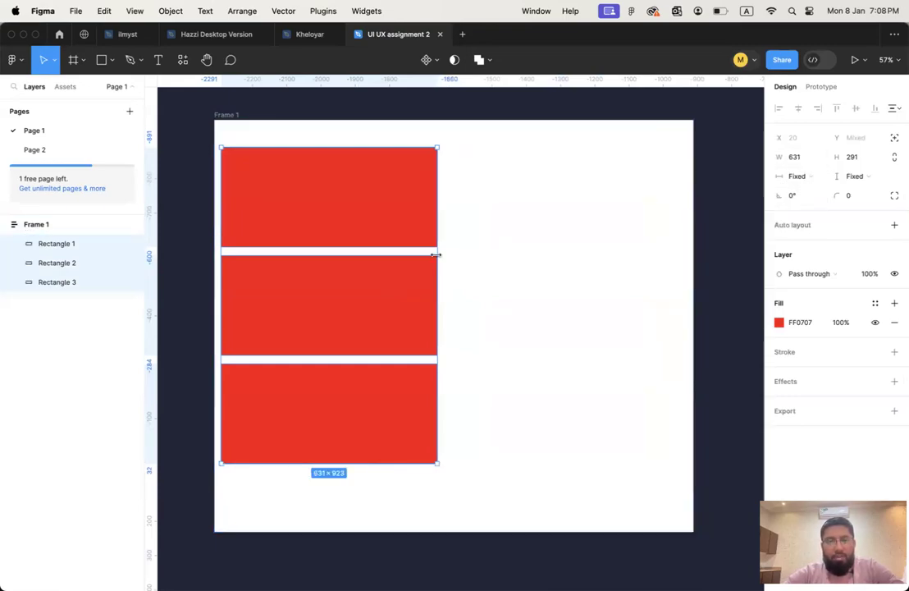
left_click_drag(436, 253, 388, 253)
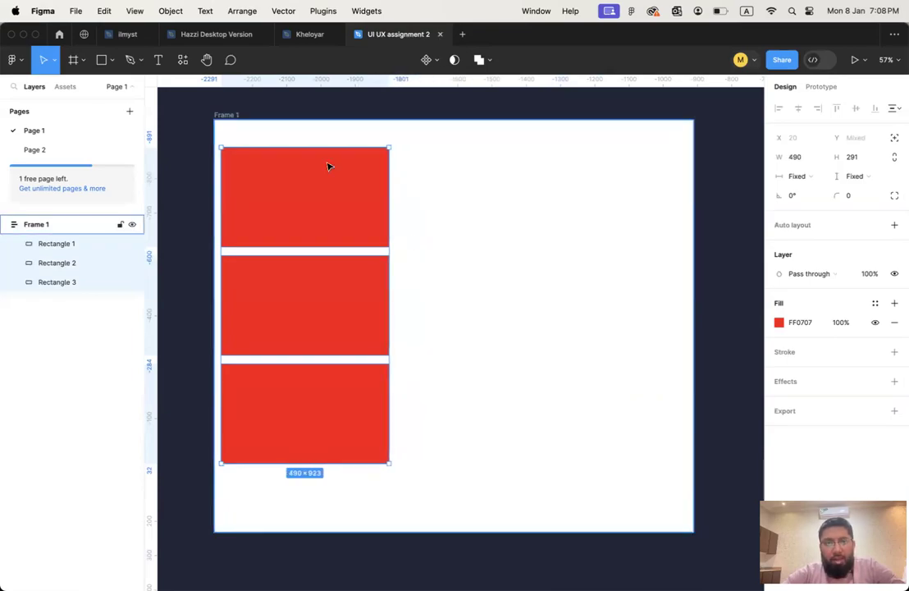
Step: Switch the frame's auto layout to horizontal direction and widen all three rectangles to 566
left_click(229, 115)
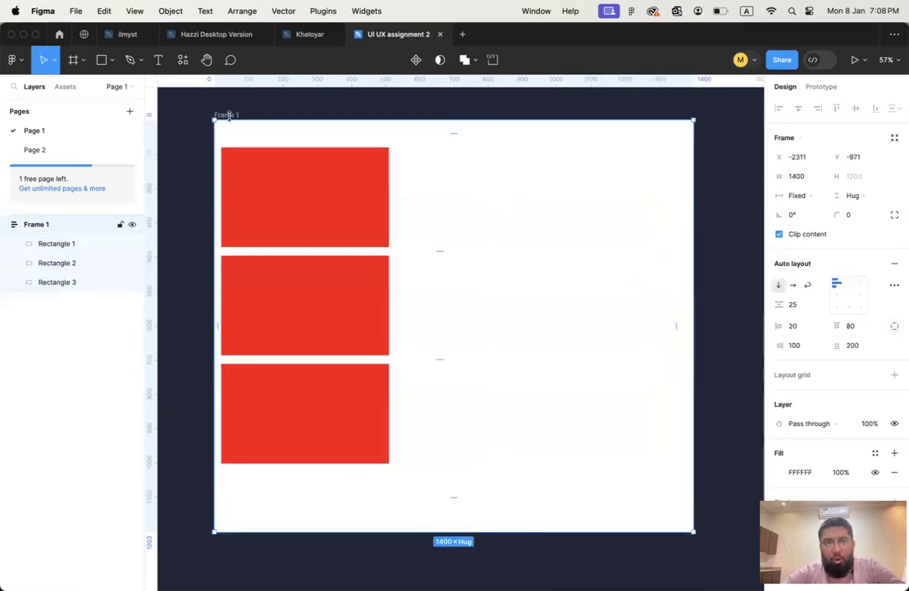
left_click(792, 285)
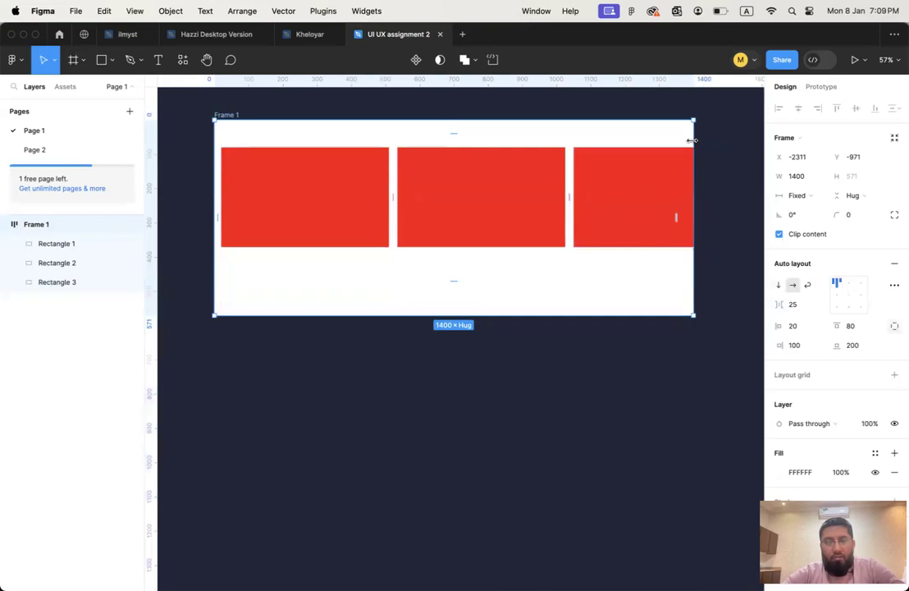
left_click(318, 181)
left_click(486, 183, "shift")
left_click(631, 188, "shift")
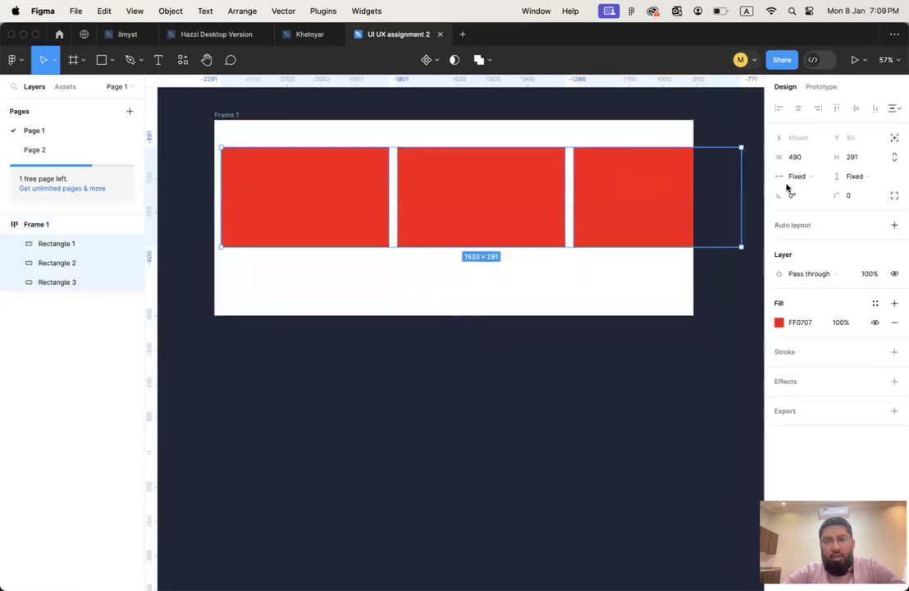
left_click_drag(779, 156, 882, 167)
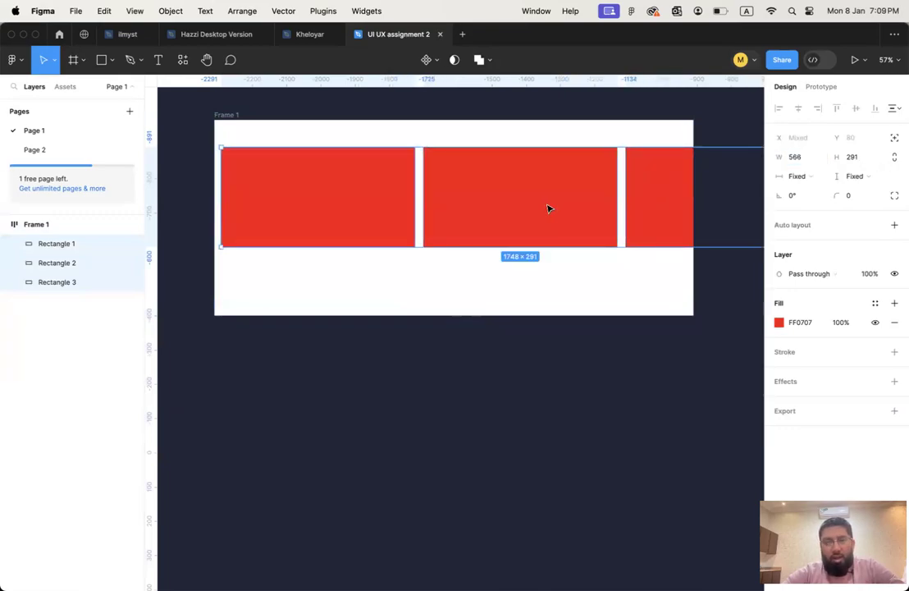
Step: Set the frame's auto layout to wrap, then select the second rectangle
scroll(525, 189, "up", 3)
scroll(526, 189, "right", 1)
left_click(501, 162)
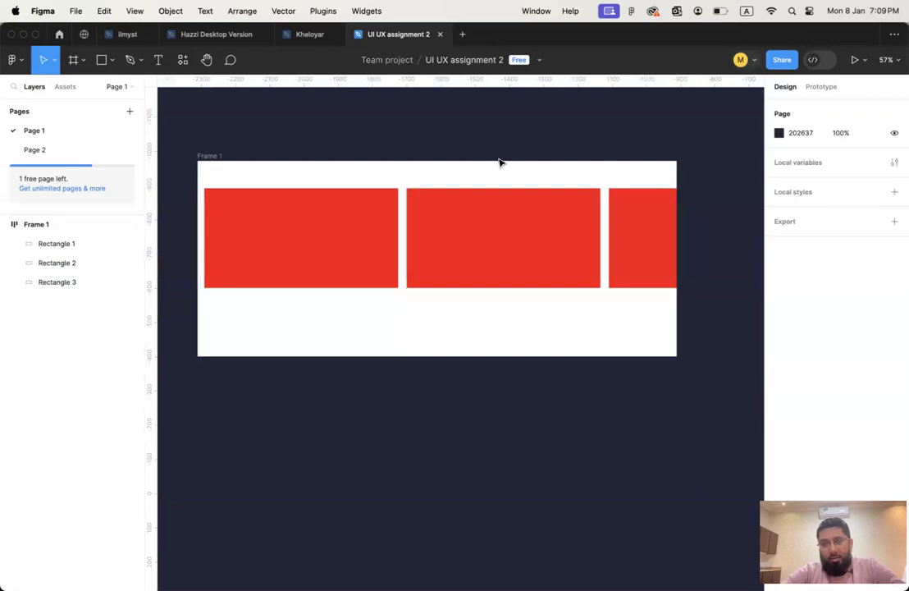
left_click(493, 162)
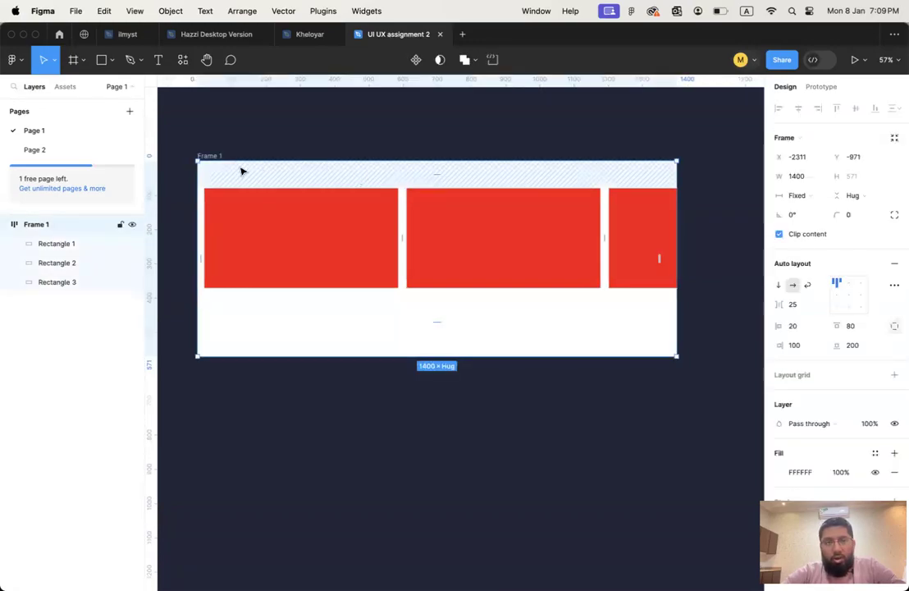
left_click(615, 246)
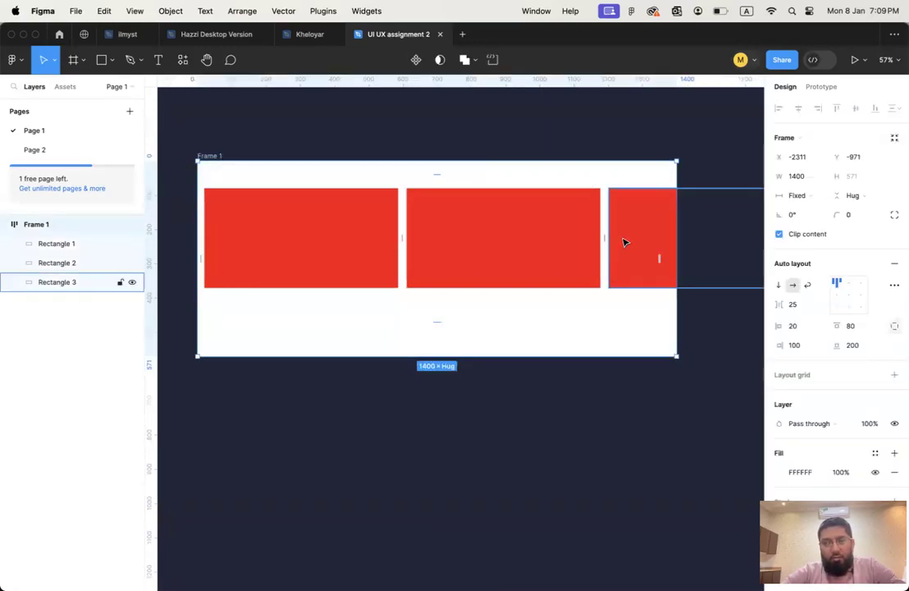
left_click(603, 194)
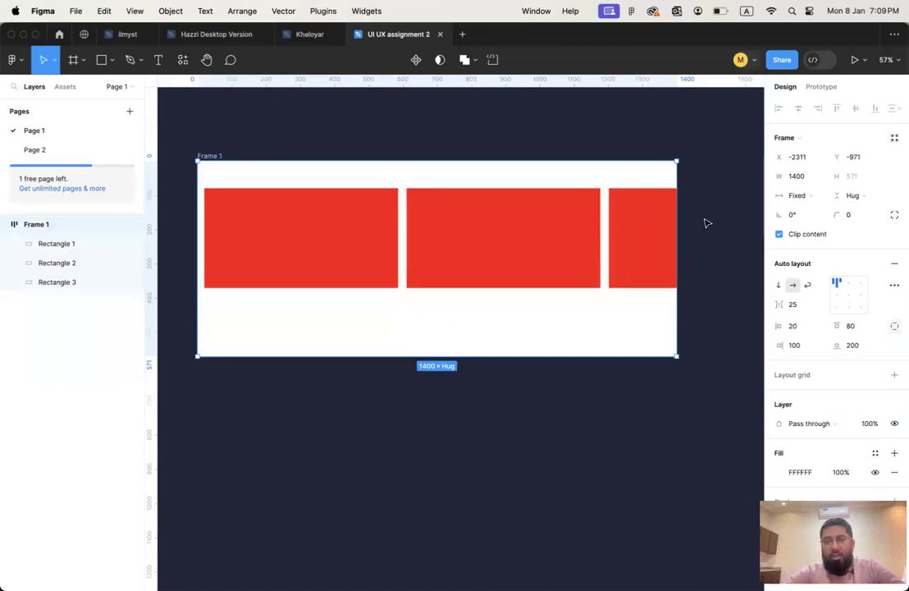
left_click(807, 286)
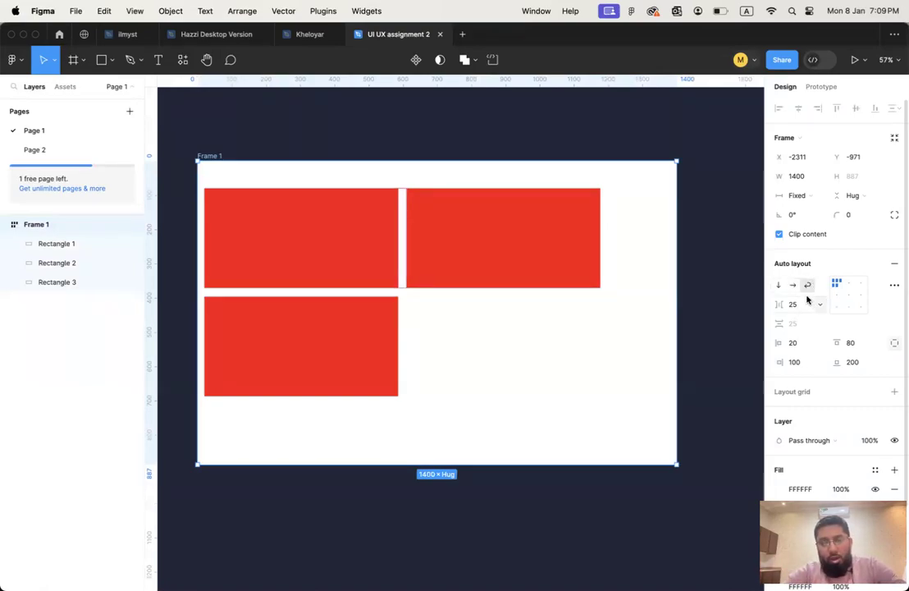
left_click(566, 232)
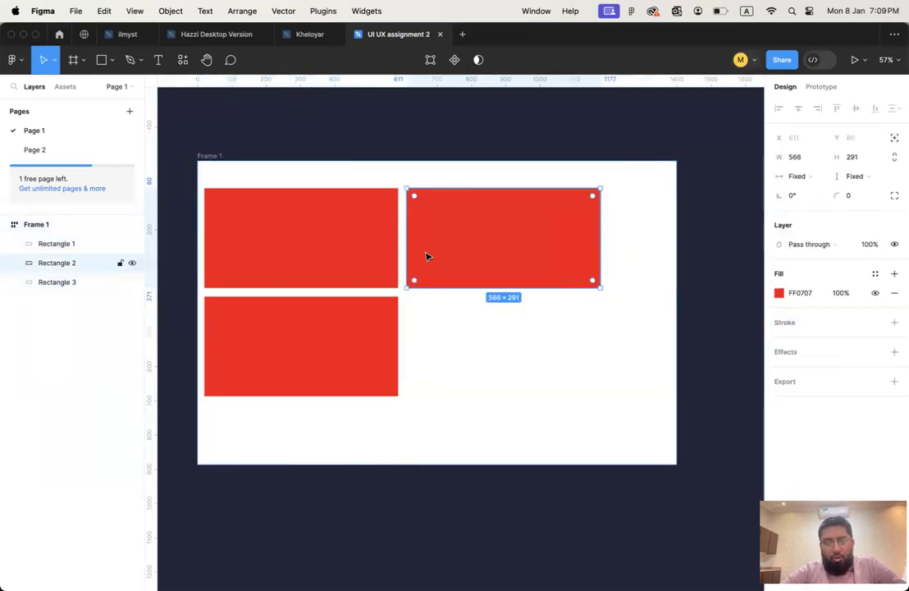
Step: Reduce the frame's contents to two red rectangles, each 327 wide and 291 high
key("super+a")
key("super+z")
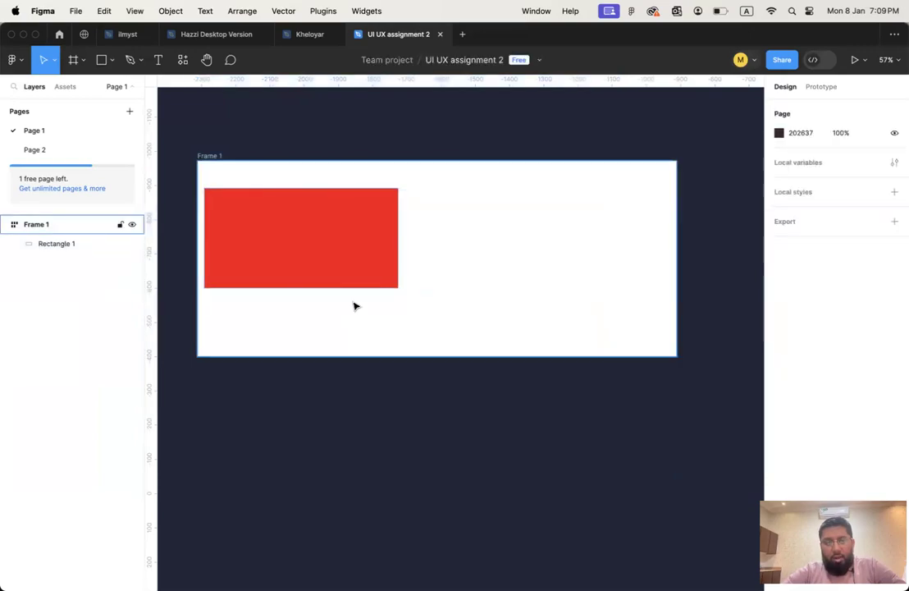
left_click(385, 258)
mouse_move(397, 250)
left_mouse_down()
mouse_move(317, 250)
mouse_move(415, 253)
left_mouse_up()
left_click(267, 213)
left_click(410, 211)
Step: Set the horizontal gap between items in Frame 1's auto layout to Auto
left_click(246, 157)
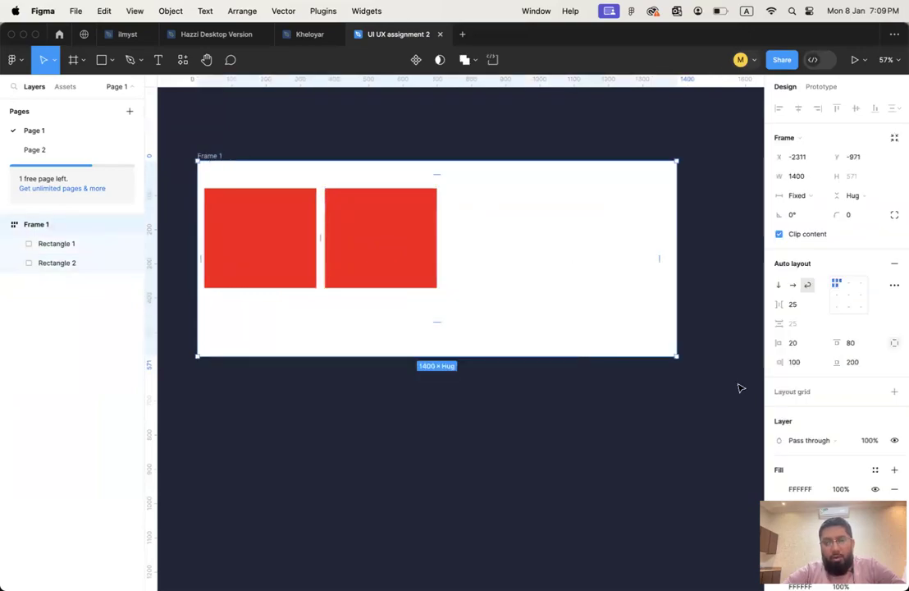
left_click(820, 306)
left_click(821, 306)
left_click(821, 306)
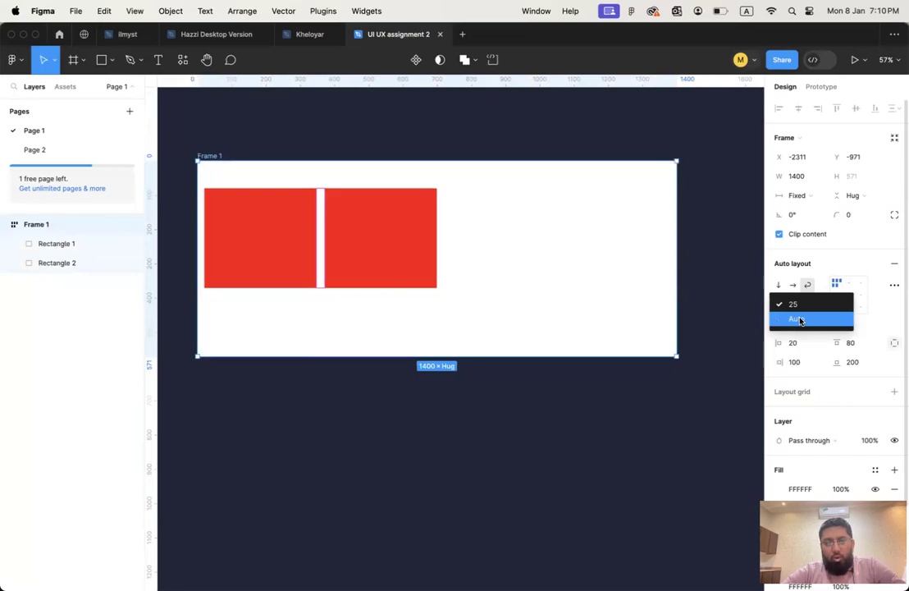
left_click(800, 320)
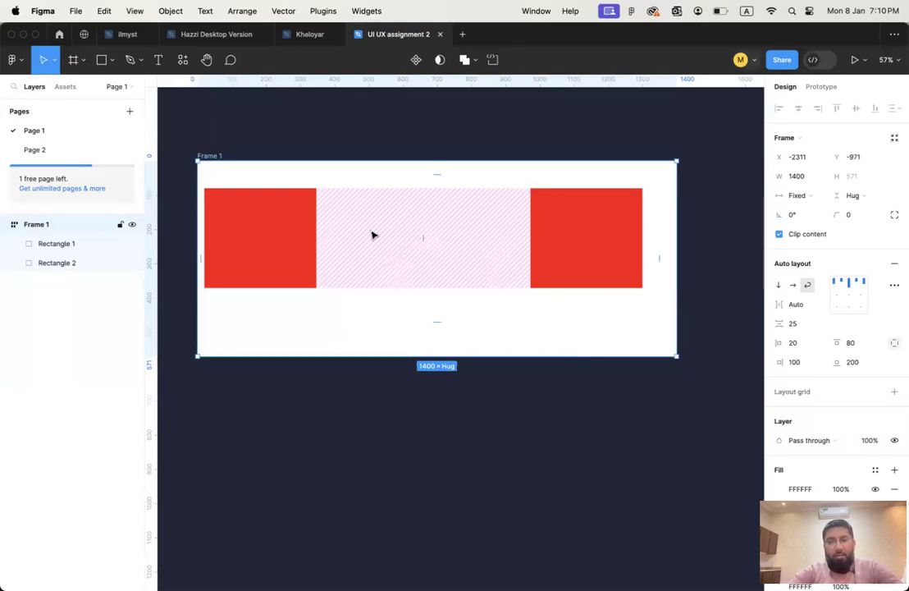
Step: Switch the frame's horizontal item gap to 25 and back to Auto to compare the spacing
left_click(816, 308)
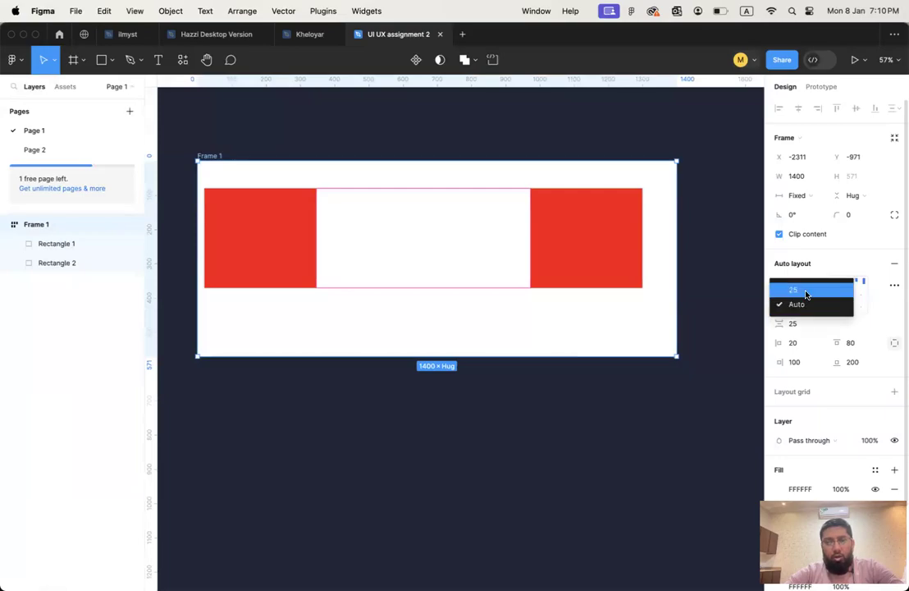
left_click(806, 291)
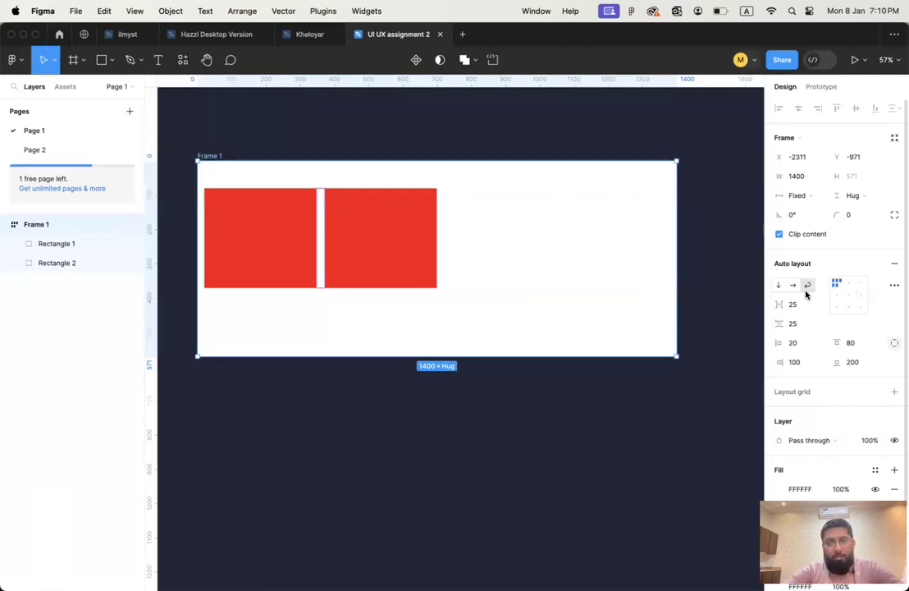
left_click(815, 305)
left_click(812, 318)
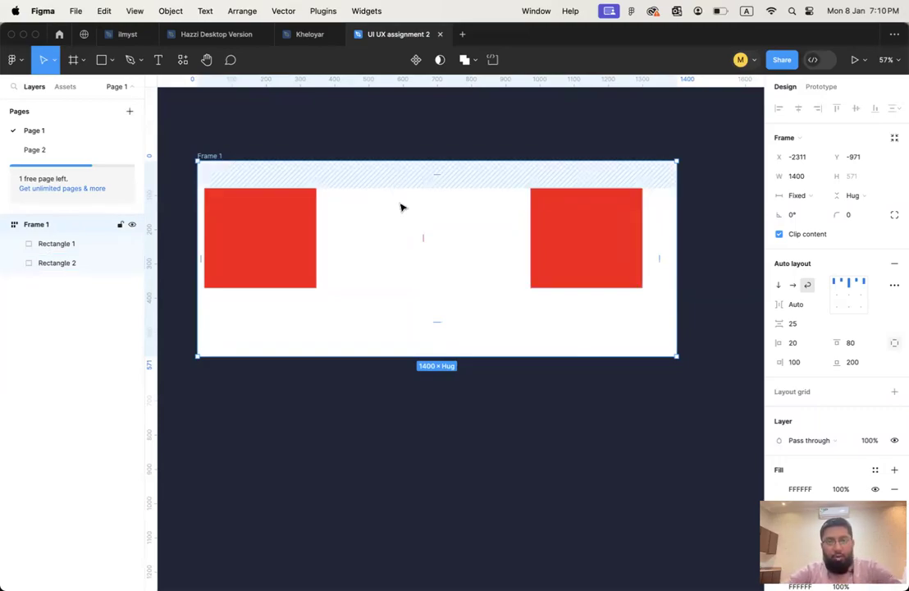
left_click(817, 309)
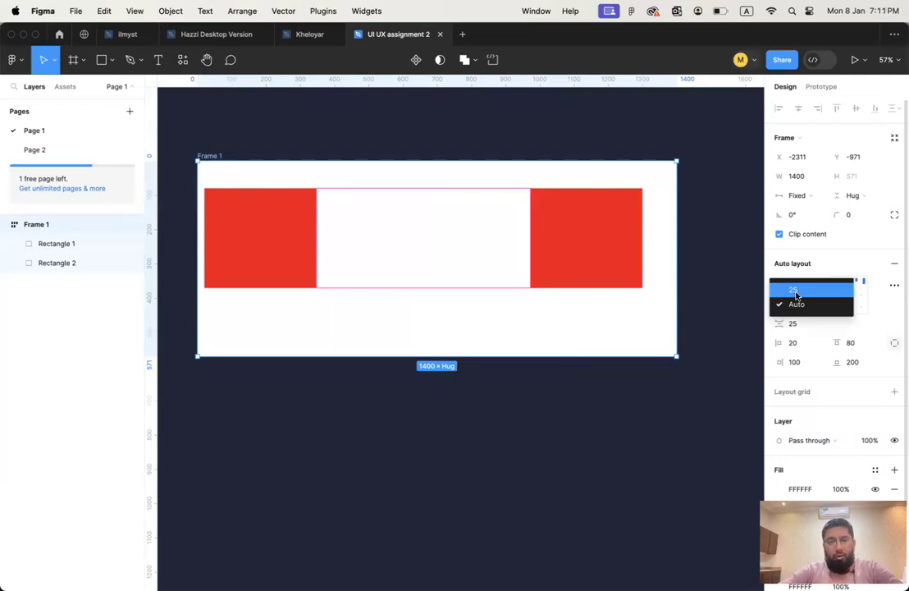
left_click(595, 314)
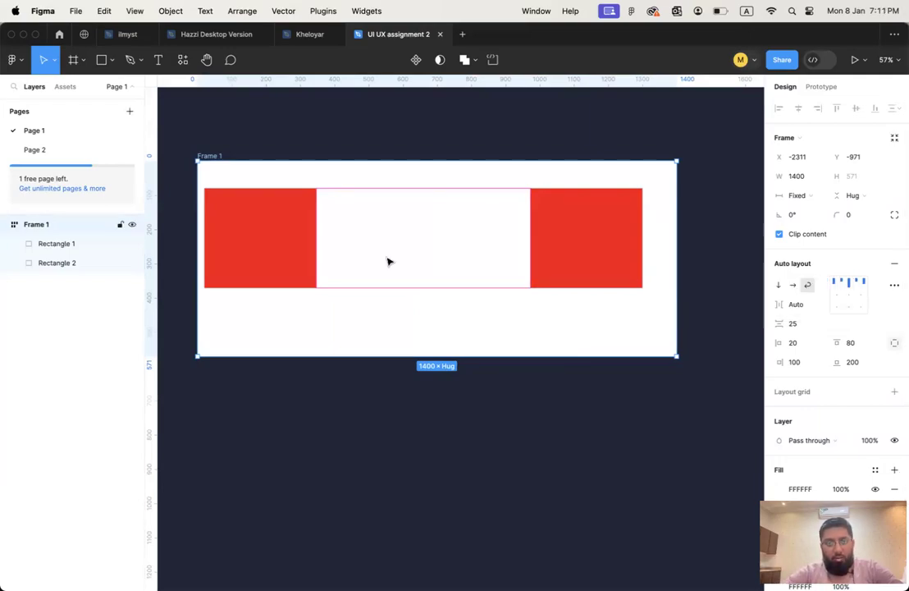
Step: Duplicate the first rectangle to get three in the row, undo the extra duplicate, and select the frame
left_click(293, 237)
key("super+d")
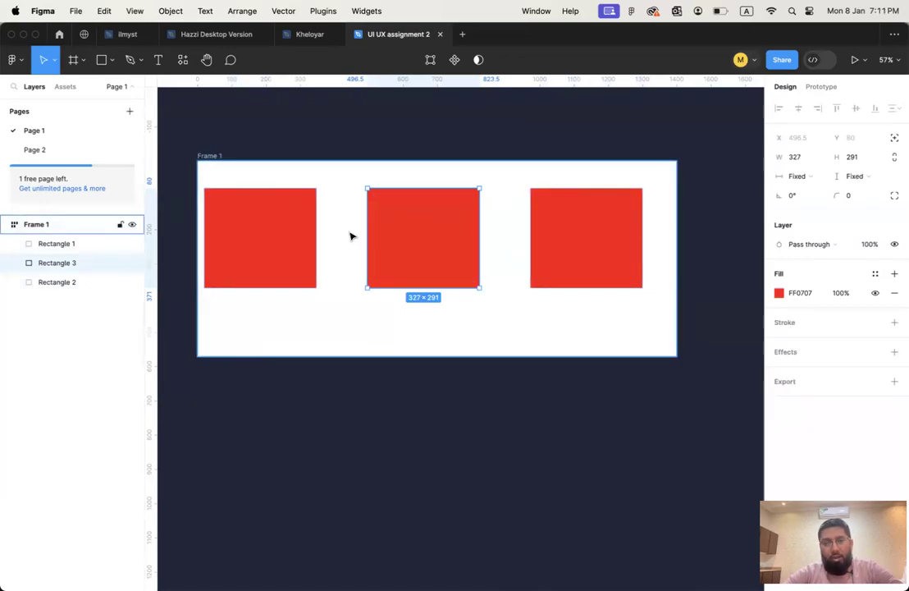
key("super+d")
key("super+z")
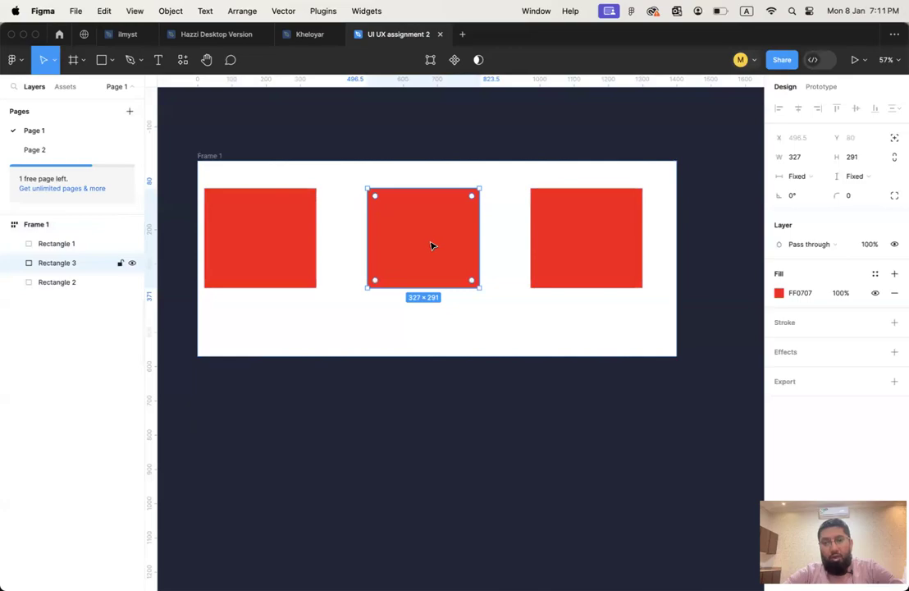
left_click(215, 159)
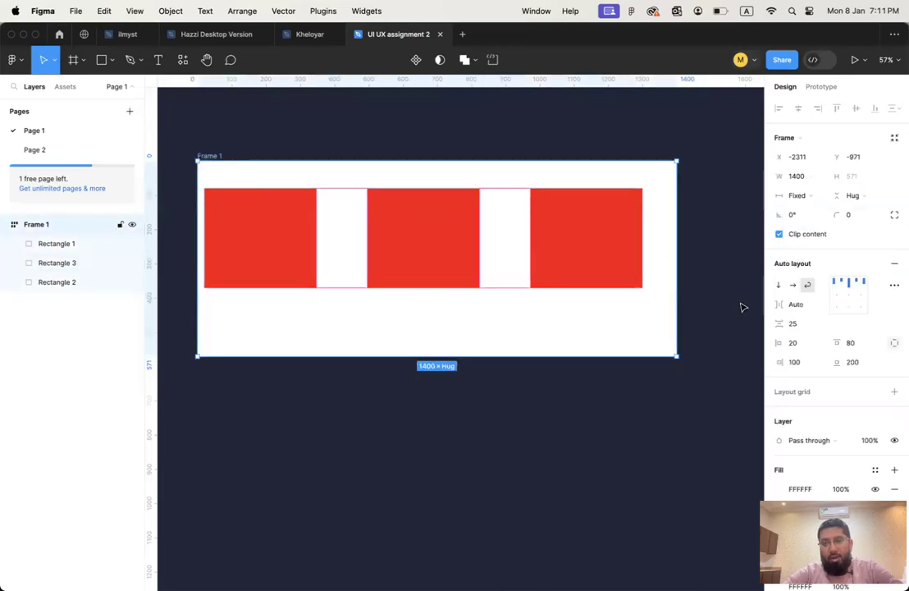